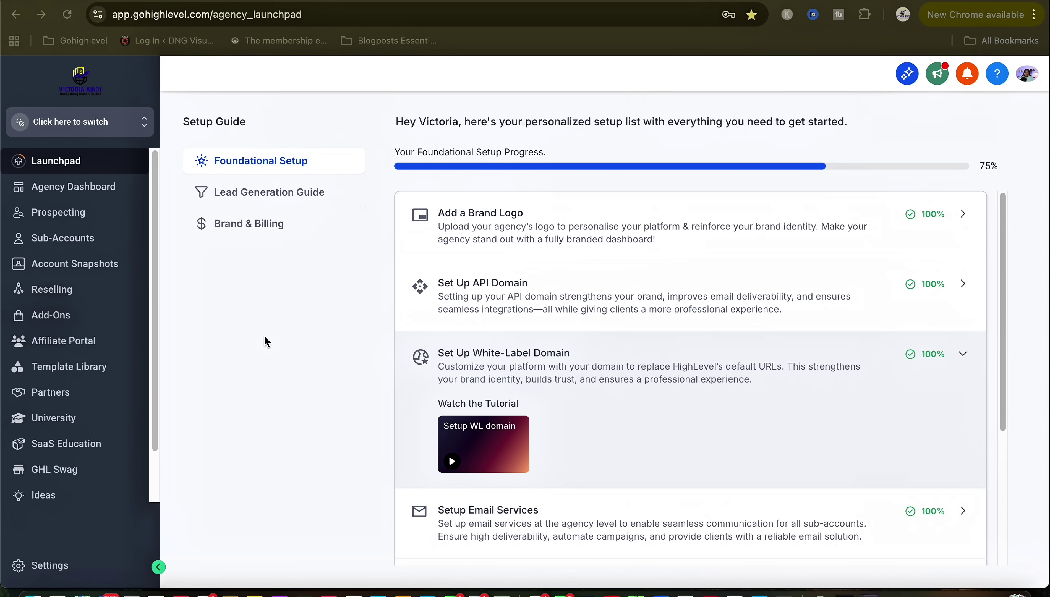
- Start creating a sub-account from the agency's sub-account list and browse the available snapshot templates
left_click(43, 246)
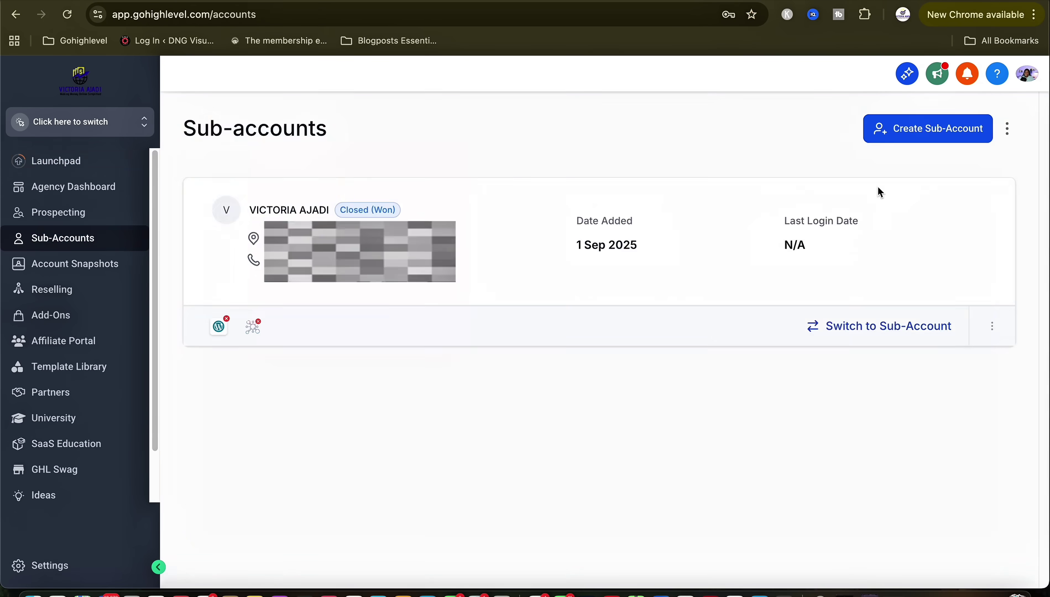
left_click(930, 130)
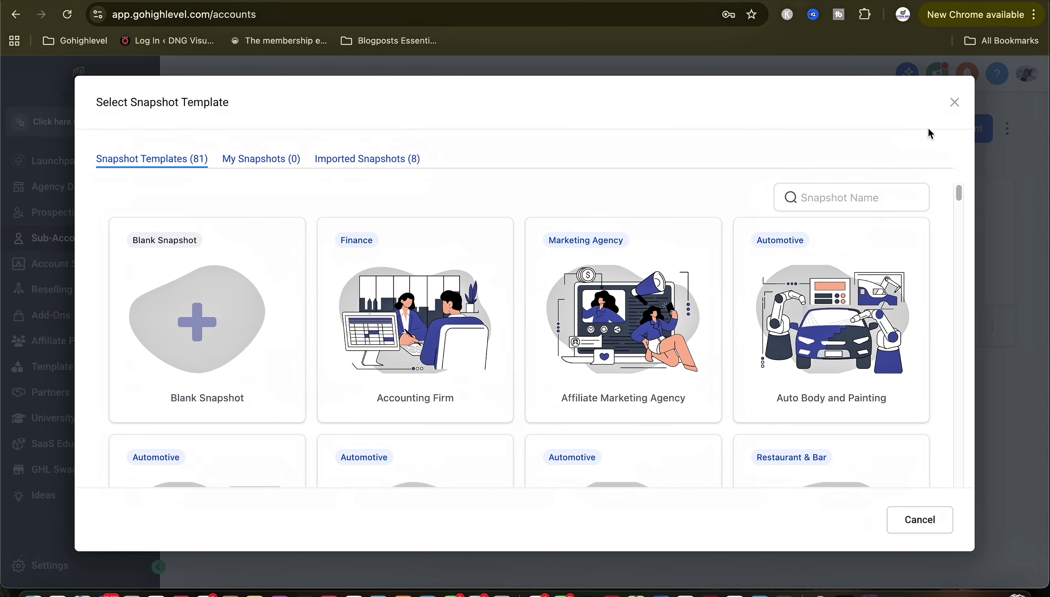
mouse_move(217, 375)
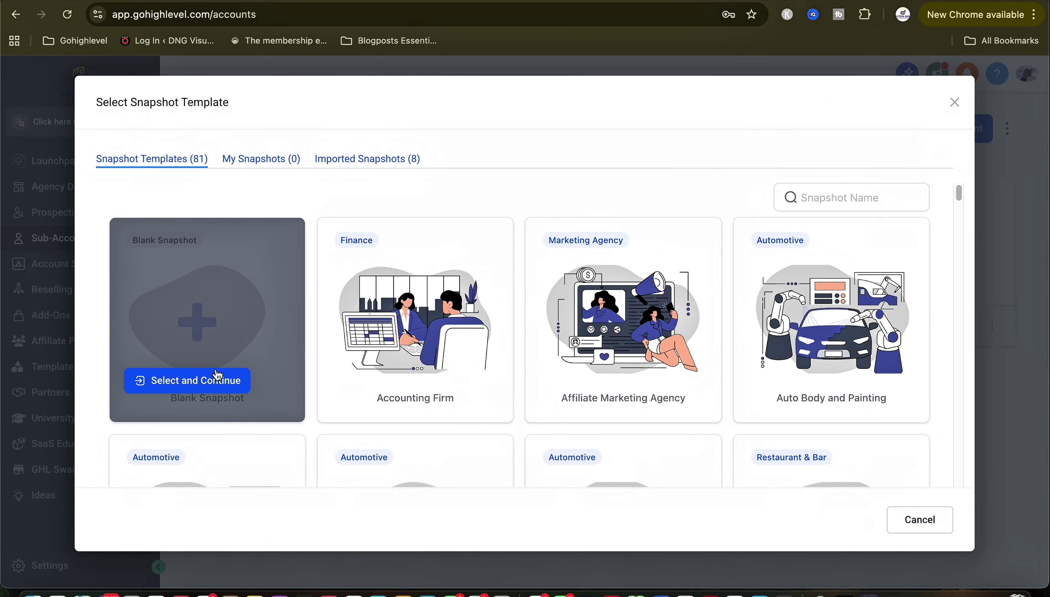
scroll(433, 337, "down", 10)
scroll(372, 337, "down", 5)
scroll(372, 338, "down", 20)
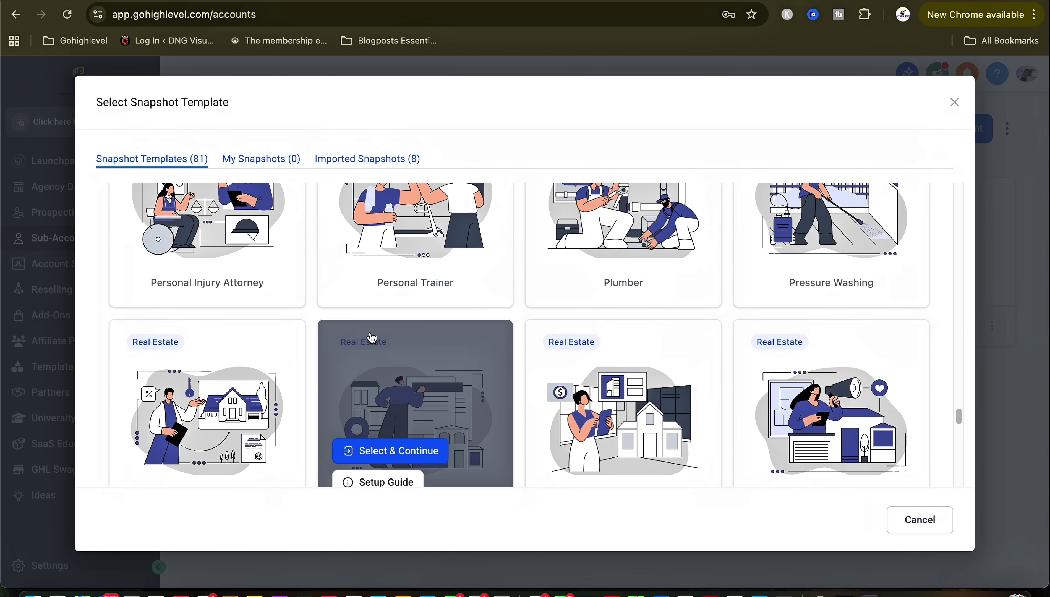
scroll(372, 337, "down", 20)
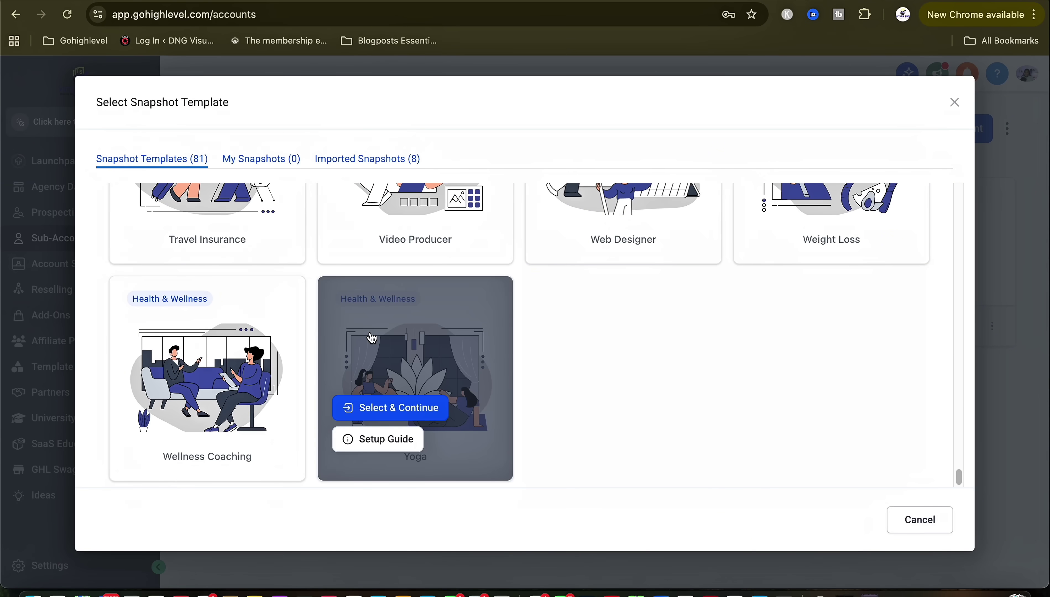
scroll(333, 192, "up", 20)
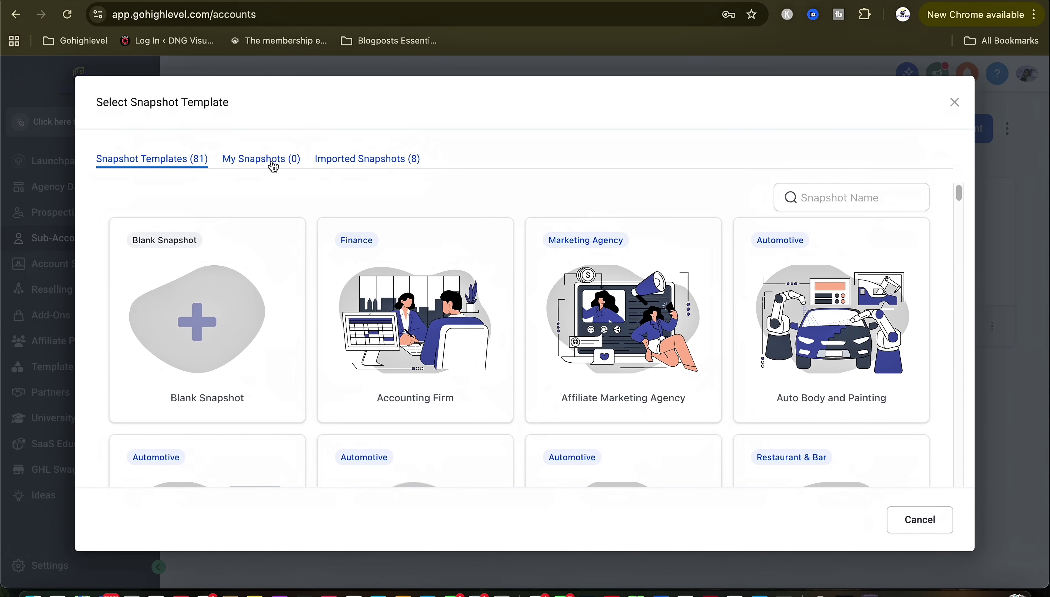
mouse_move(252, 348)
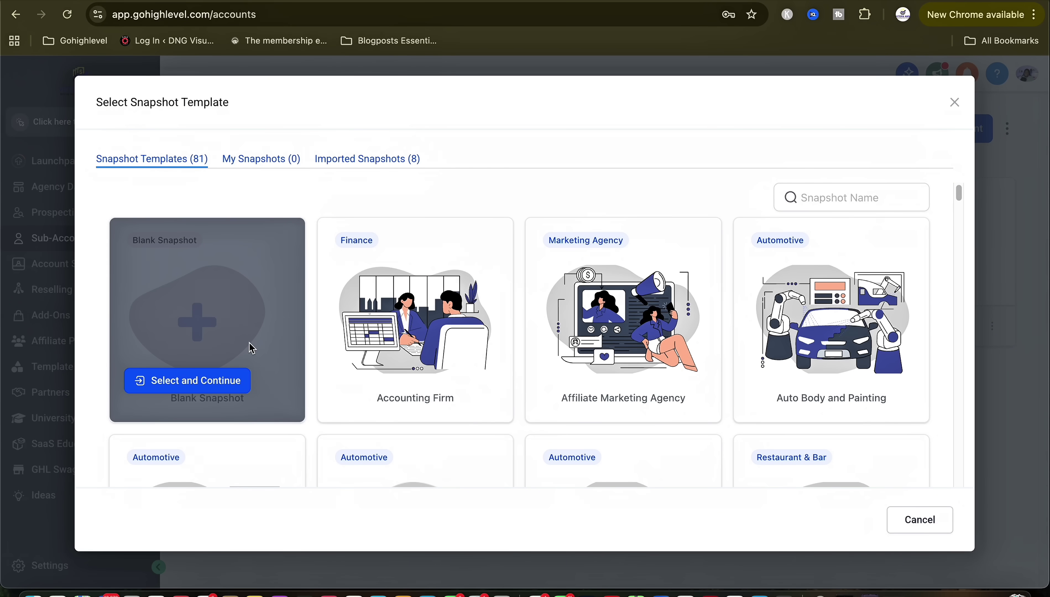
- Select the Blank Snapshot for the sub-account and choose to add the business manually instead of through the map search
left_click(223, 380)
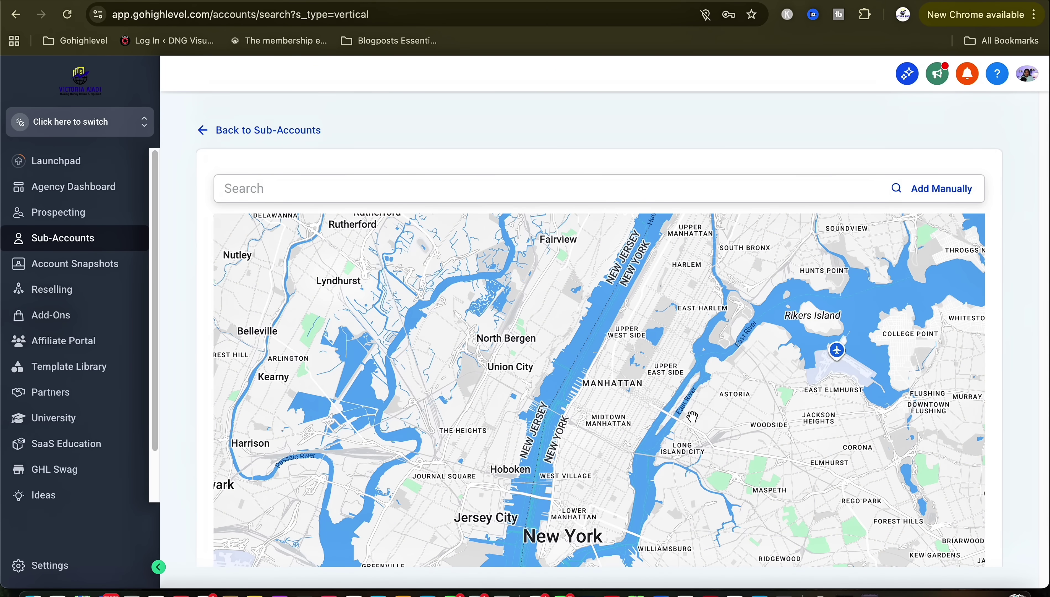
scroll(754, 352, "down", 3)
scroll(754, 352, "down", 1)
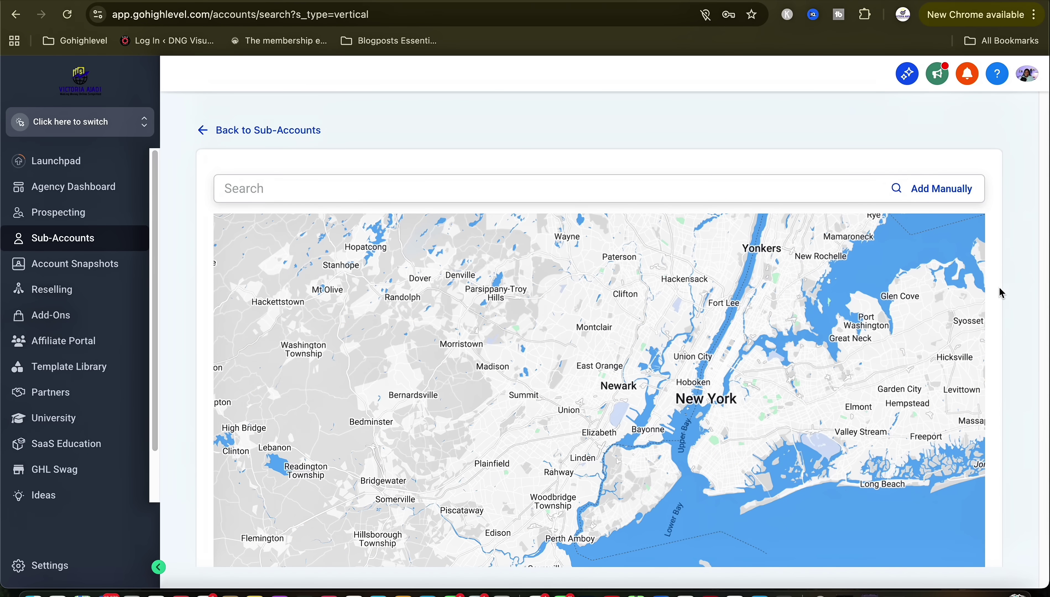
left_click(807, 193)
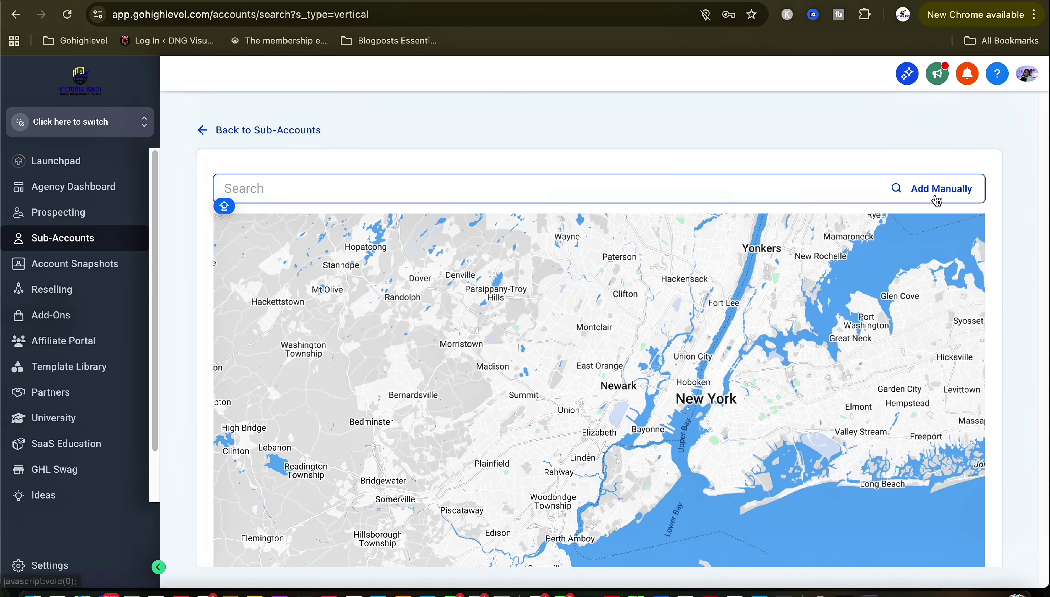
left_click(943, 190)
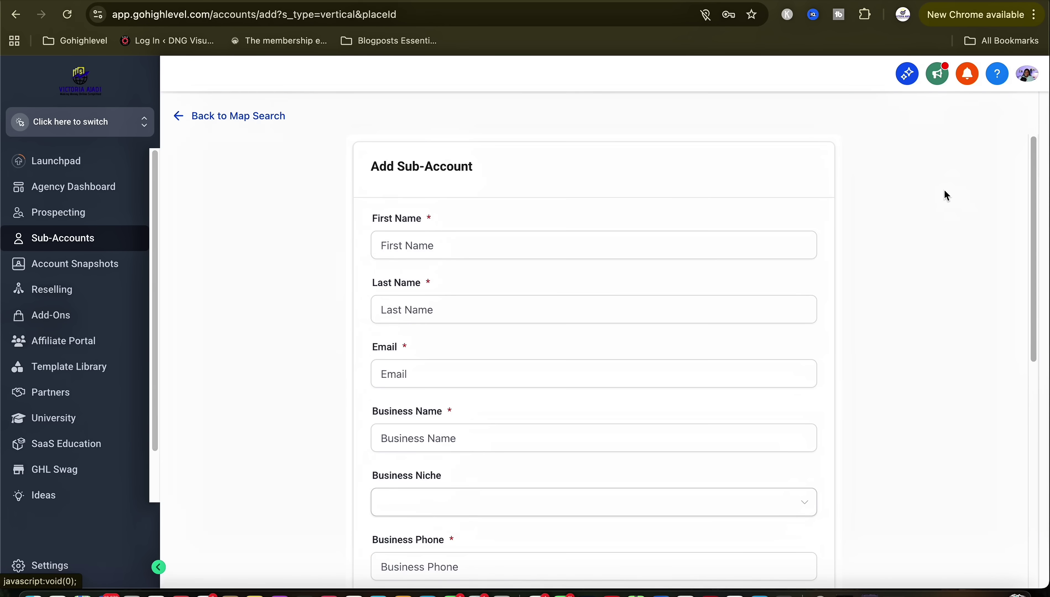
- Look through the Add Sub-Account form's contact, business, address, time zone and sample data fields
left_click(413, 246)
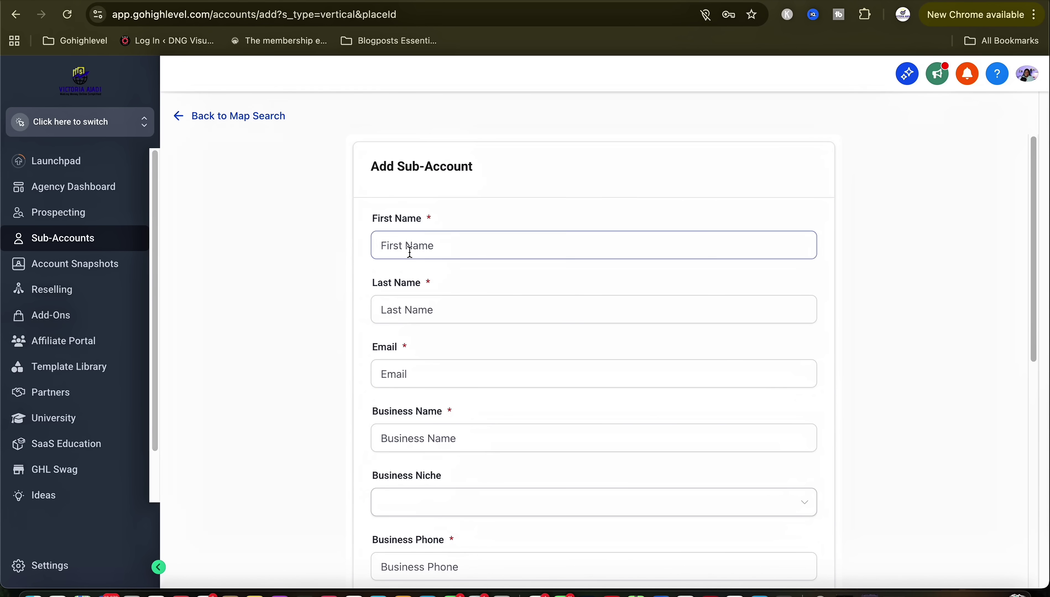
scroll(421, 256, "down", 1)
scroll(420, 256, "down", 6)
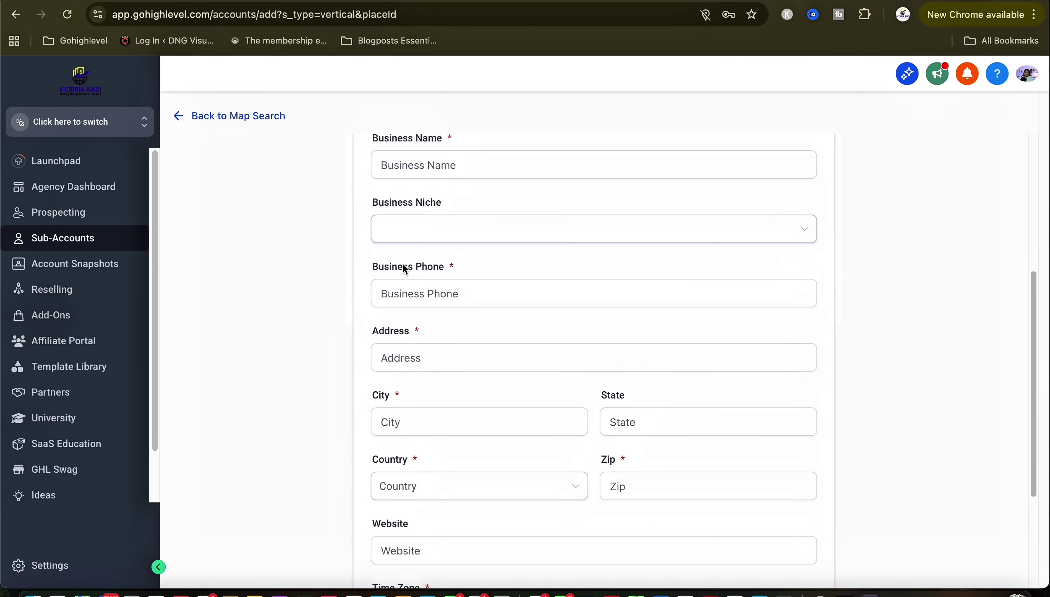
scroll(397, 324, "down", 3)
scroll(399, 326, "down", 2)
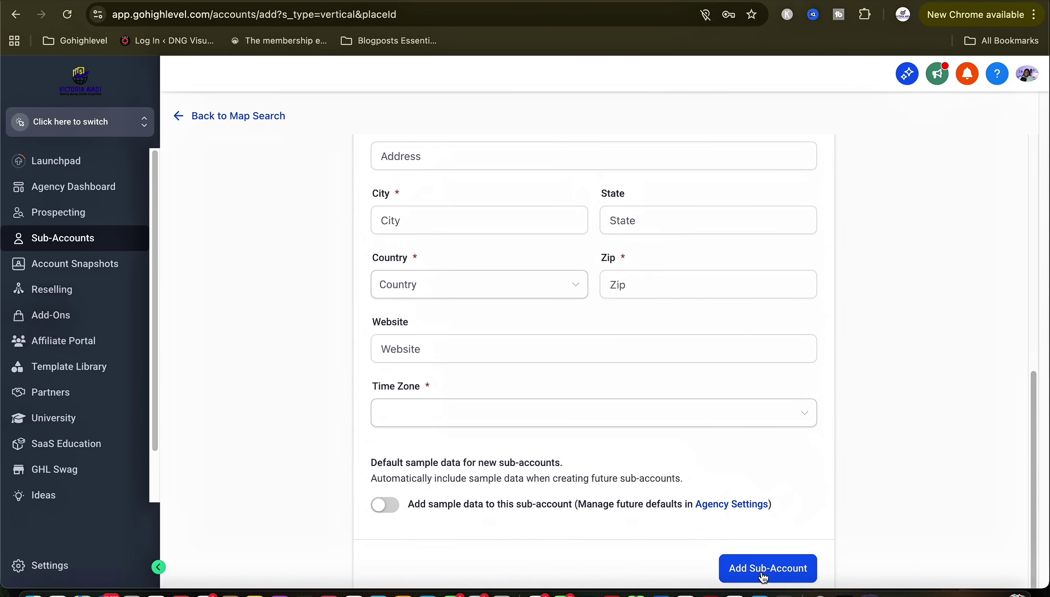
left_click(750, 569)
- Search the snapshot templates for "GRAP" and clear the search
left_click(839, 202)
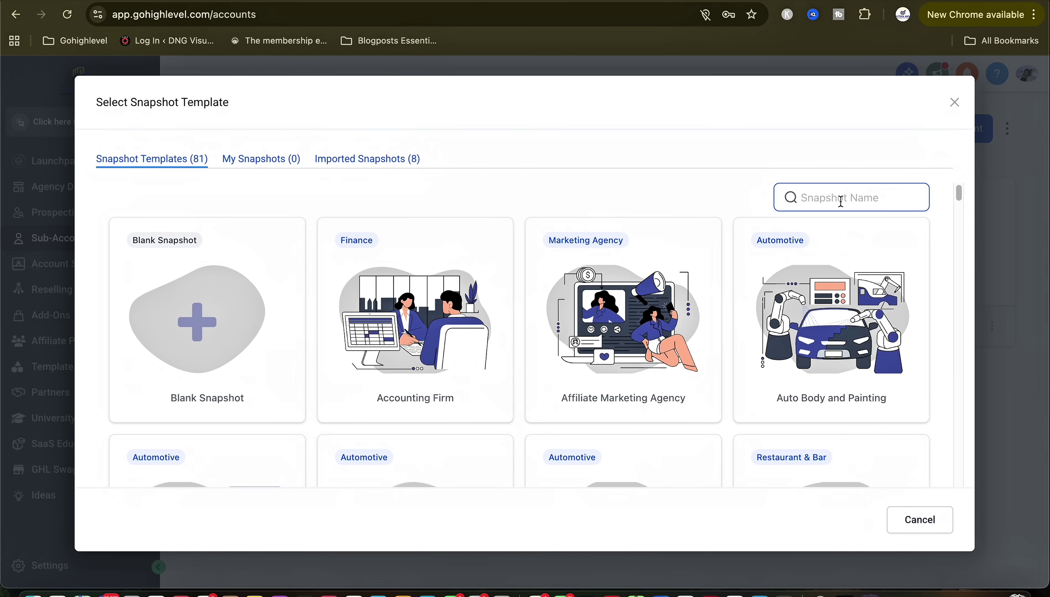
type("GRAP")
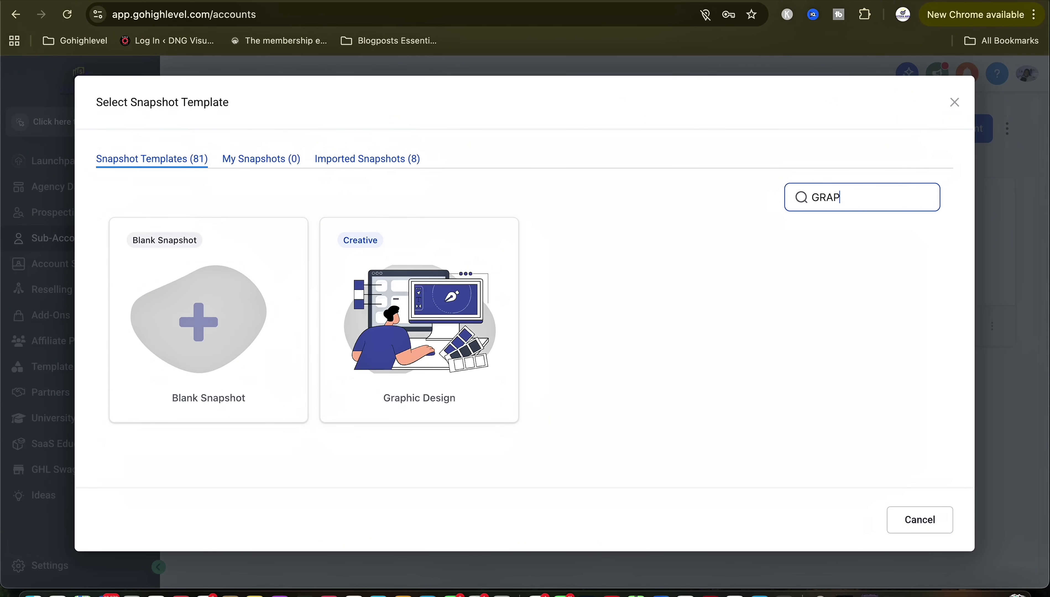
key("BackSpace")
key("BackSpace")
key("BackSpace")
key("BackSpace")
- Select a ready-made snapshot template for the sub-account and choose to add the business manually
scroll(824, 339, "down", 15)
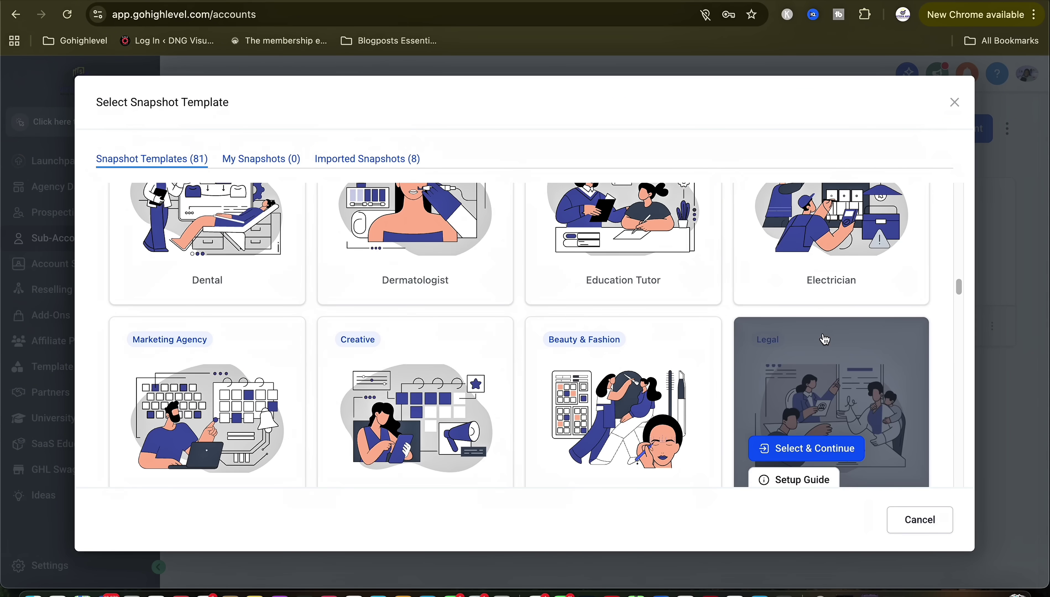
scroll(825, 340, "down", 15)
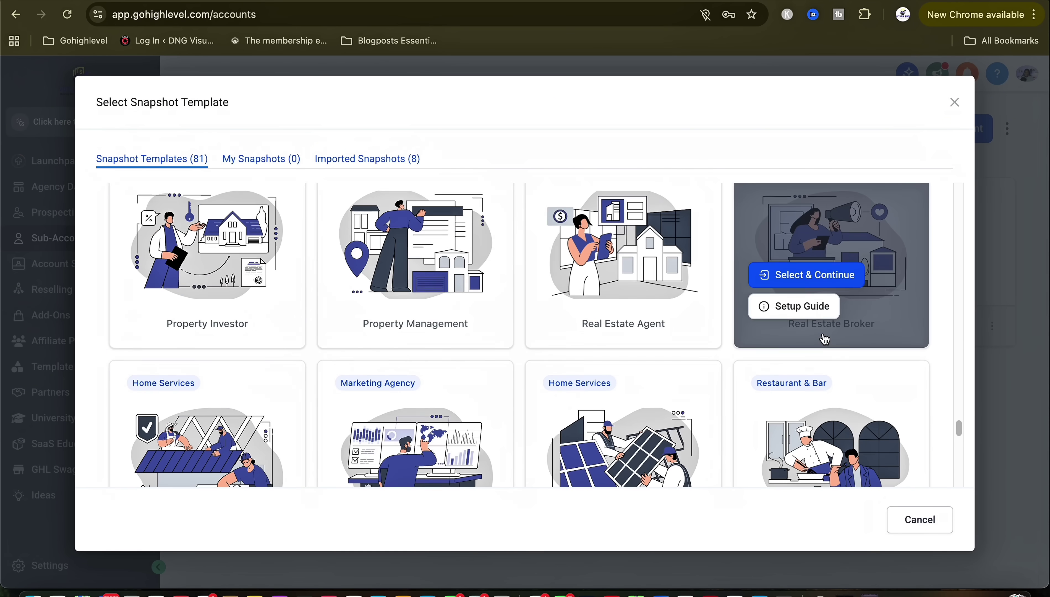
scroll(436, 382, "up", 2)
left_click(421, 378)
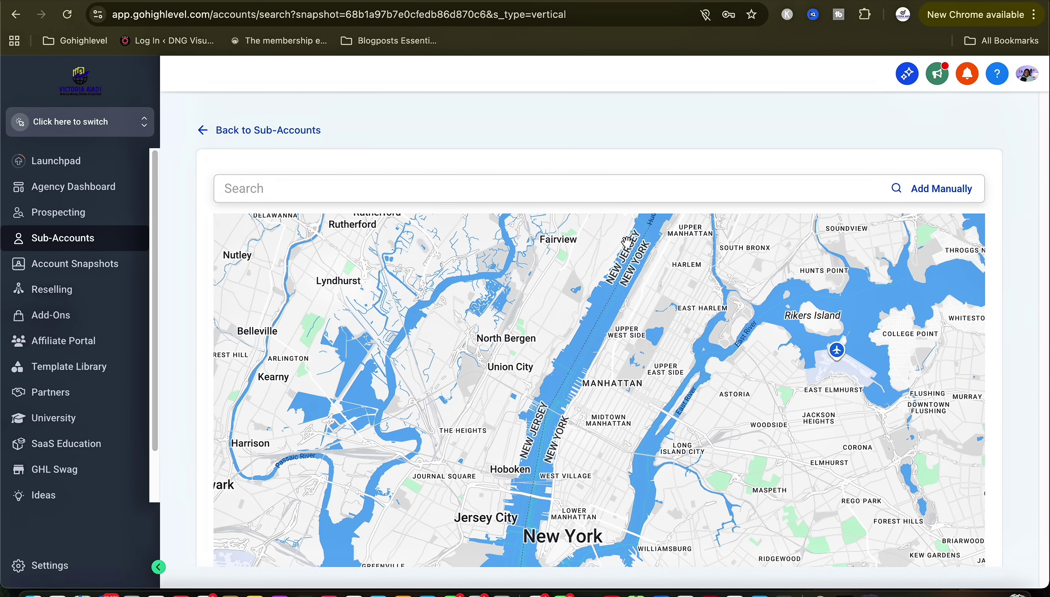
left_click(930, 189)
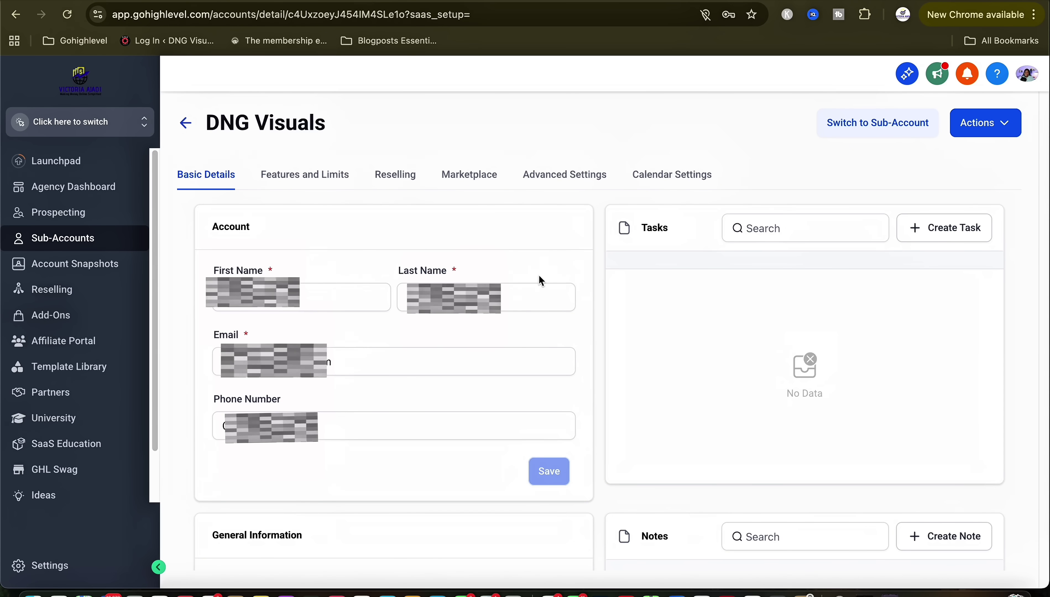
left_click(960, 235)
left_click(400, 210)
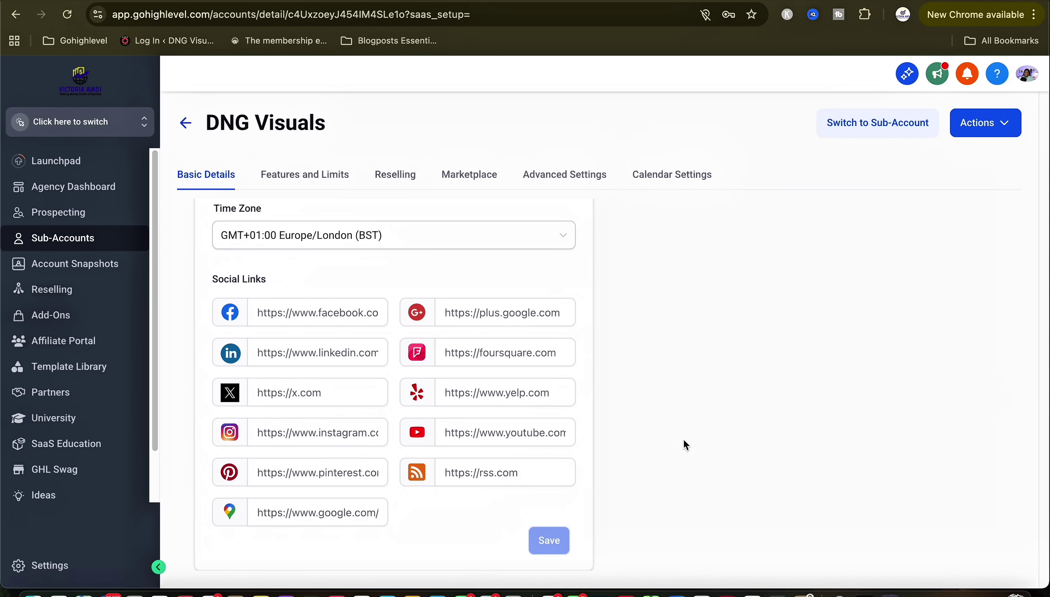
left_click(365, 312)
type("htt")
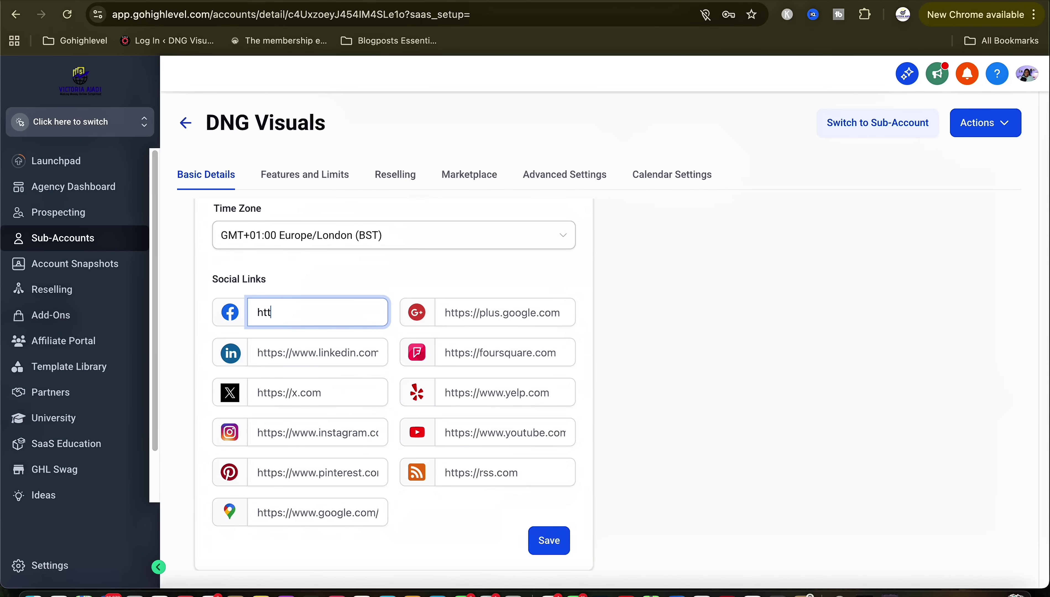
type("ook.com/dngvisuals")
right_click(358, 313)
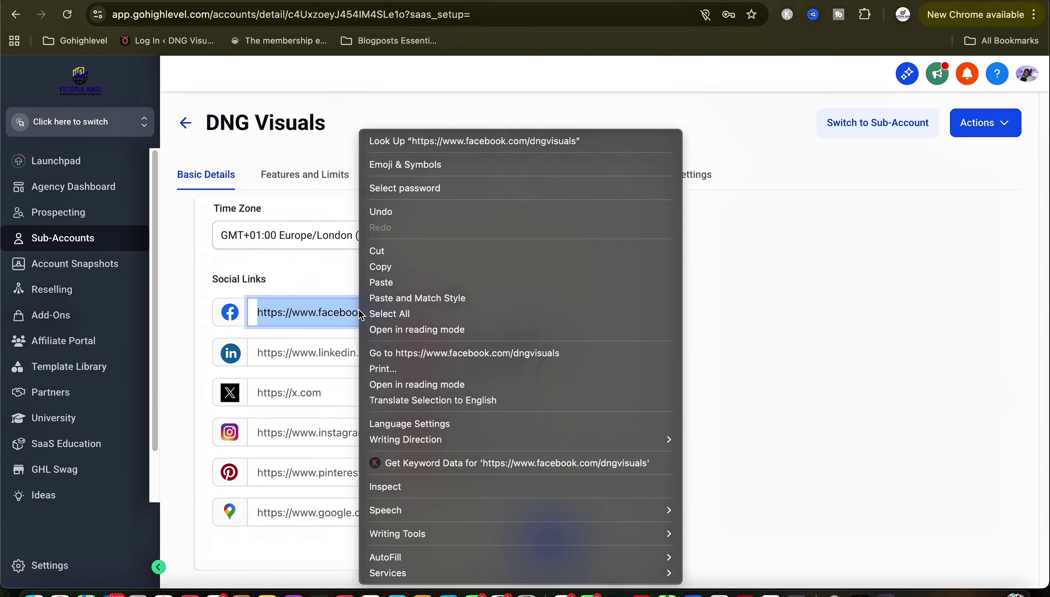
left_click(410, 211)
left_click(549, 541)
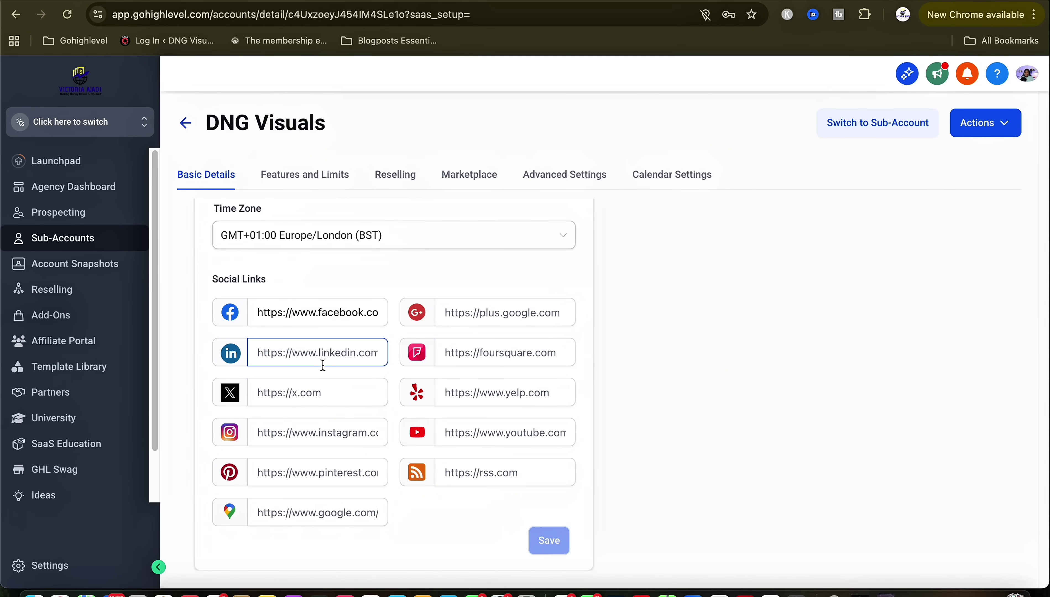
left_click(317, 433)
key("super+a")
type("http")
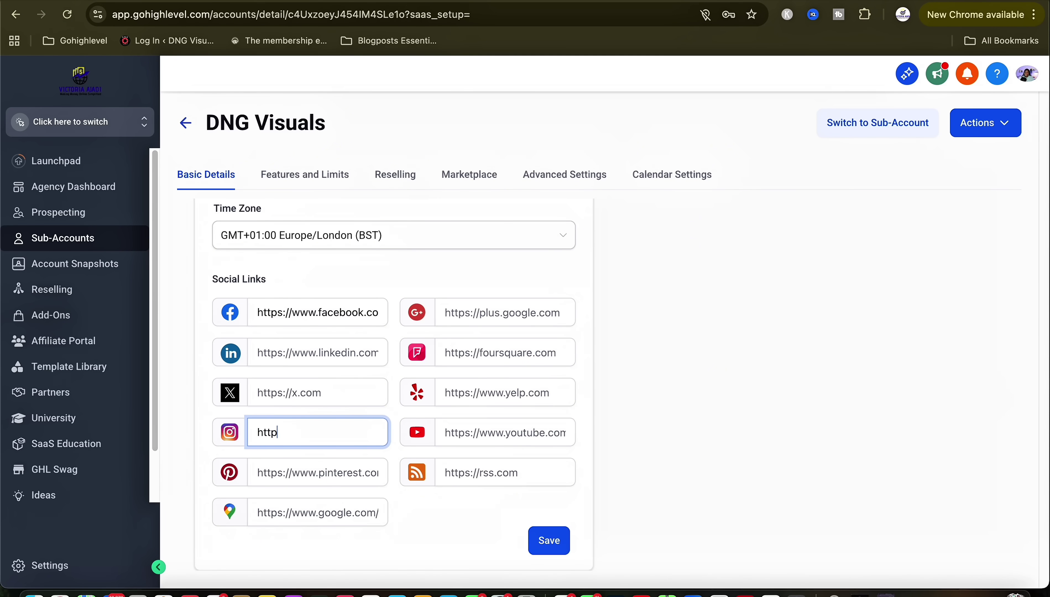
type("s://www.instagram.com/dngvisuals")
key("Tab")
left_click(548, 540)
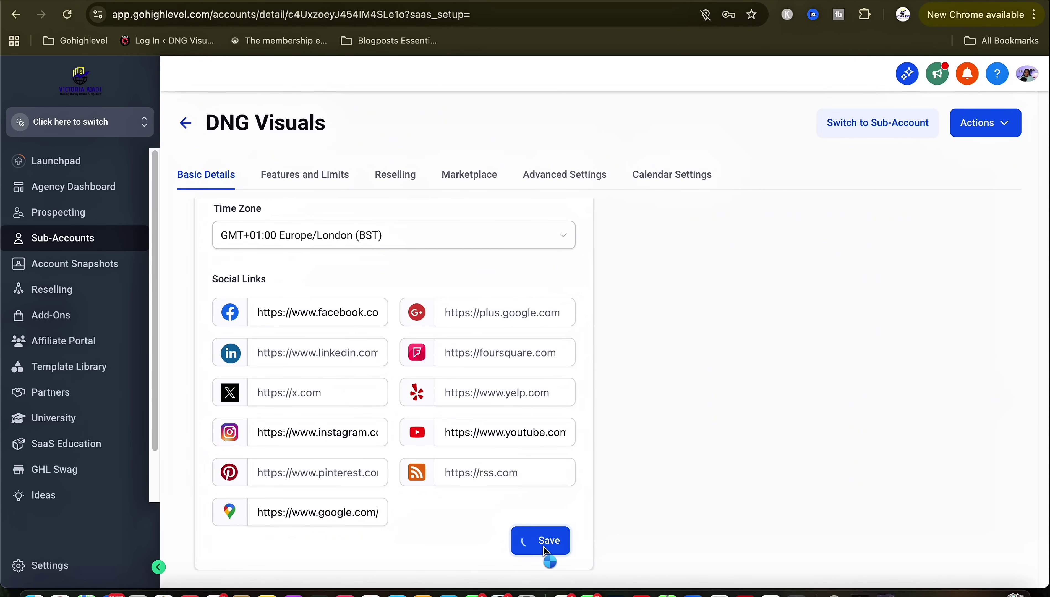
- Set the sub-account's contact limit to 2000000 with the user limit unlimited, and save the usage limits
left_click(305, 177)
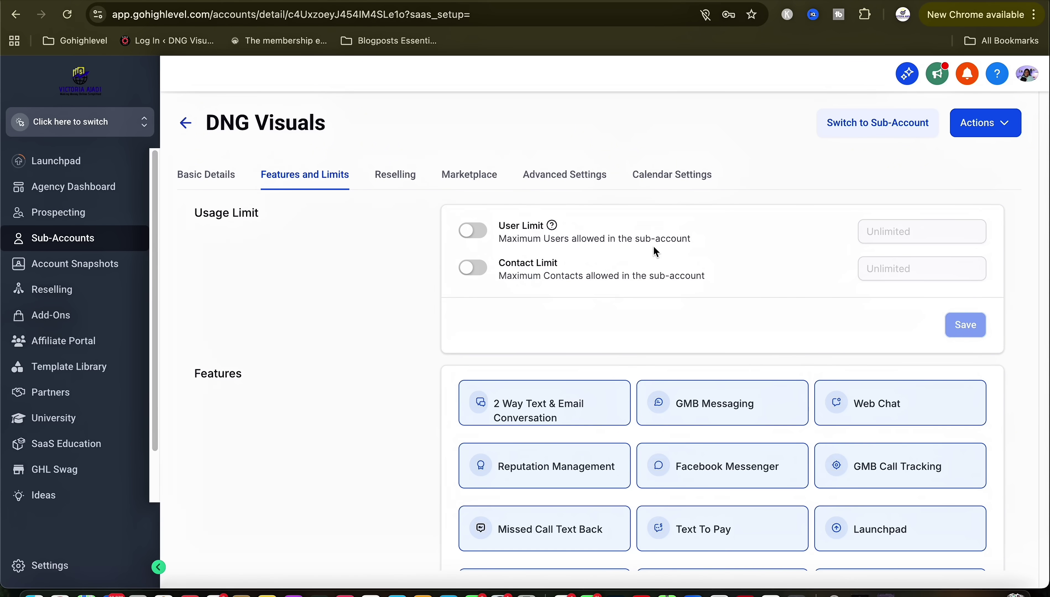
left_click(474, 237)
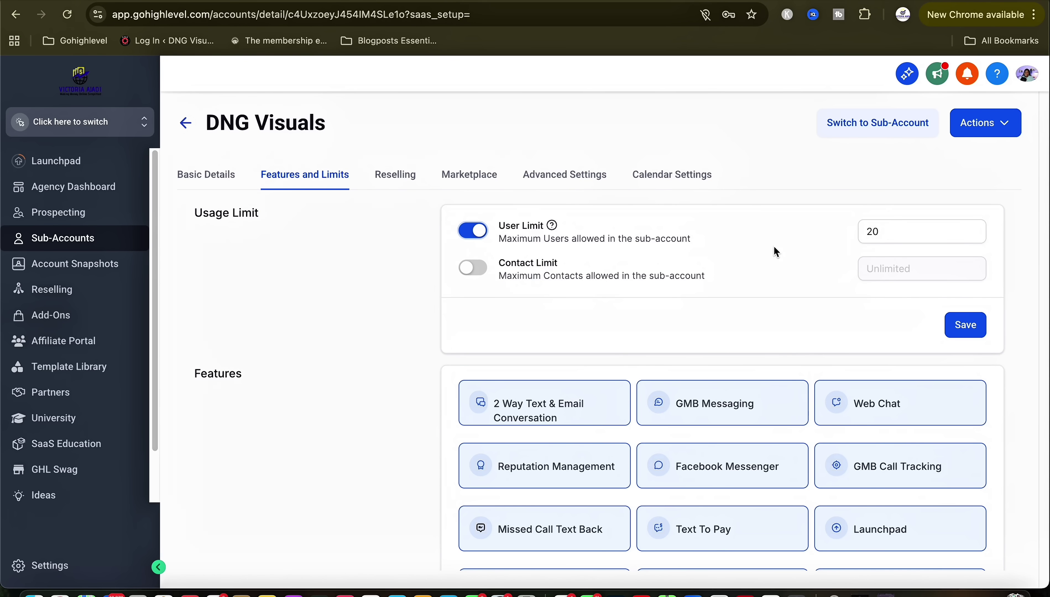
left_click(942, 265)
type("100")
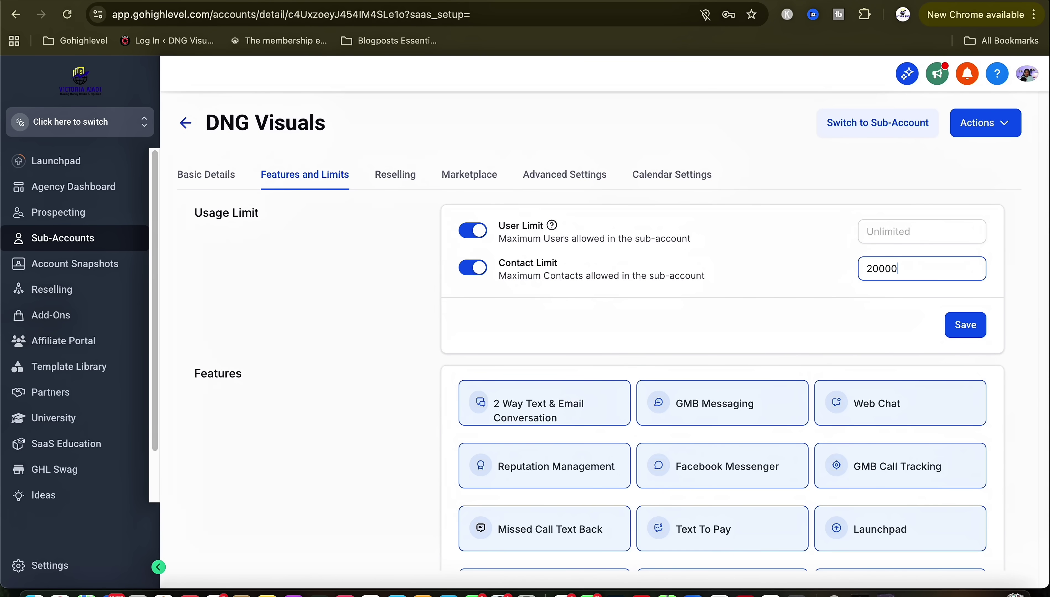
left_click(795, 258)
left_click(965, 325)
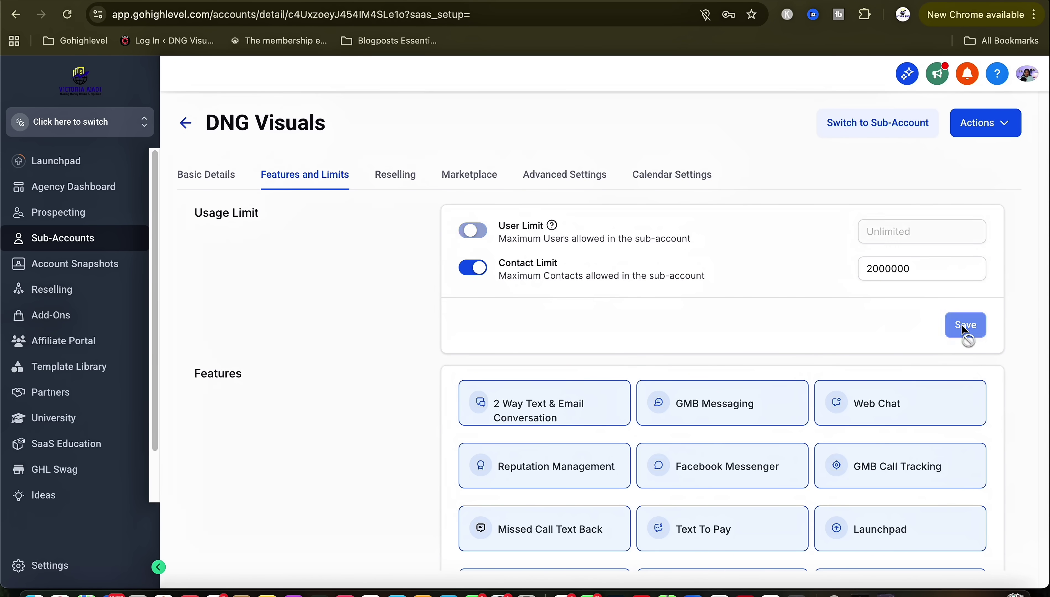
- Switch the 2 Way Text & Email Conversation and GMB Messaging features off and back on
scroll(769, 325, "down", 5)
scroll(769, 322, "up", 2)
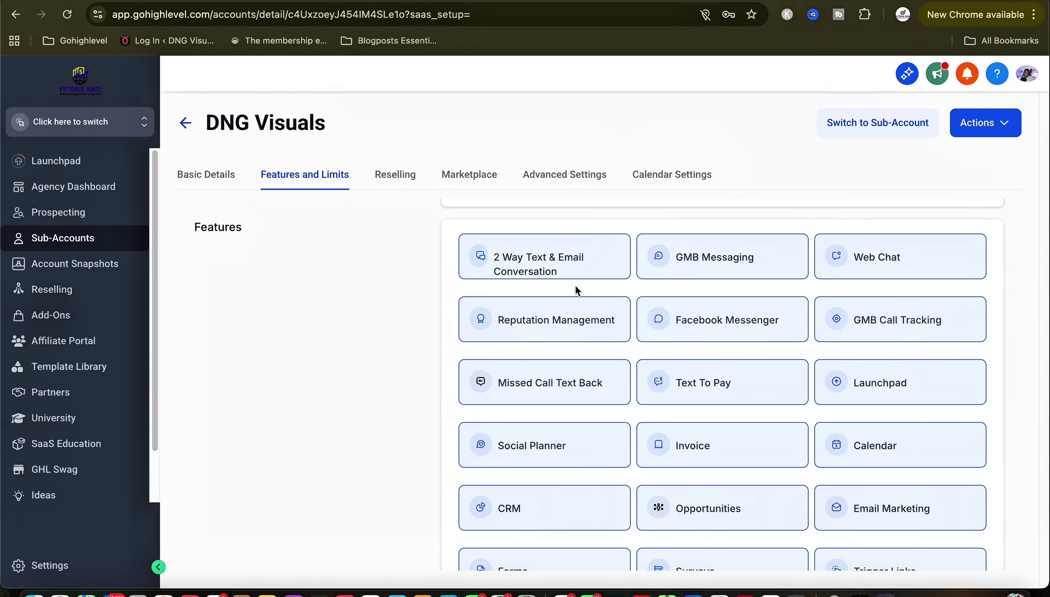
left_click(549, 268)
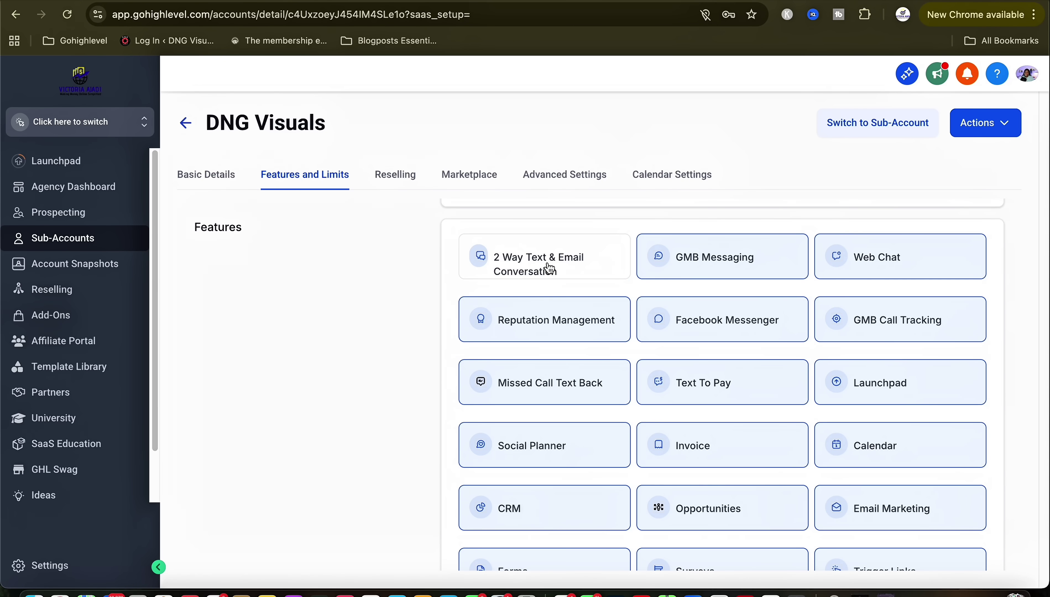
left_click(691, 267)
left_click(570, 267)
left_click(669, 266)
scroll(848, 409, "down", 10)
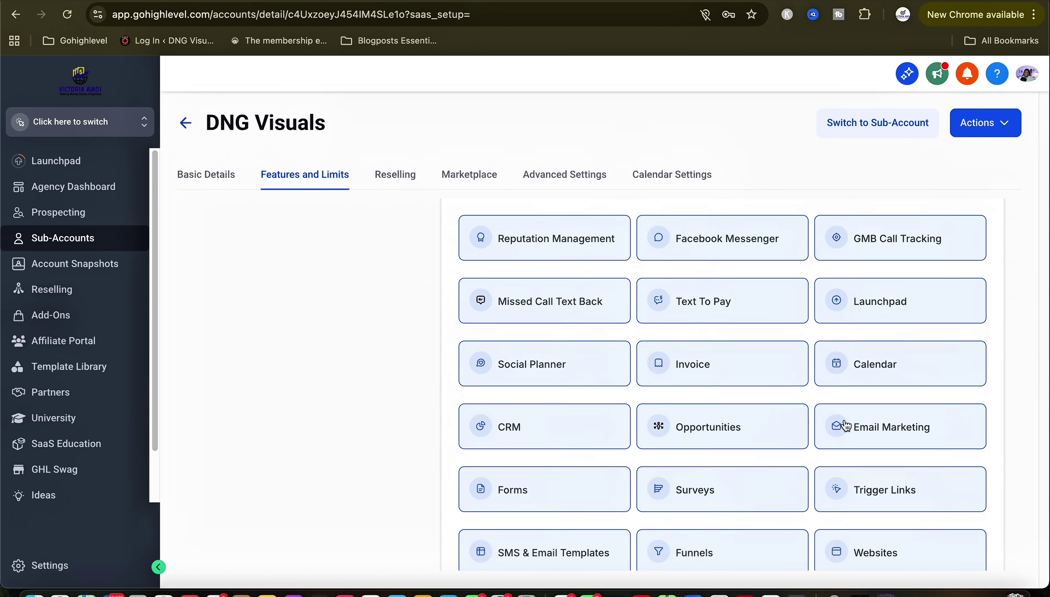
- Review the DNG Visuals reselling settings for WhatsApp, Prospecting and the Branded Client Portal Mobile App
left_click(398, 177)
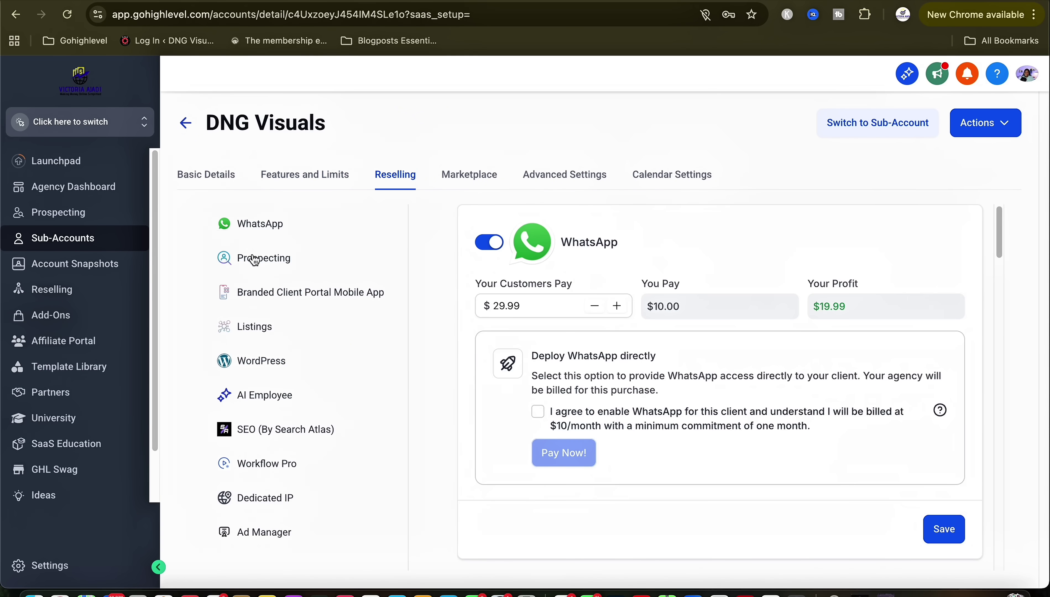
left_click(283, 263)
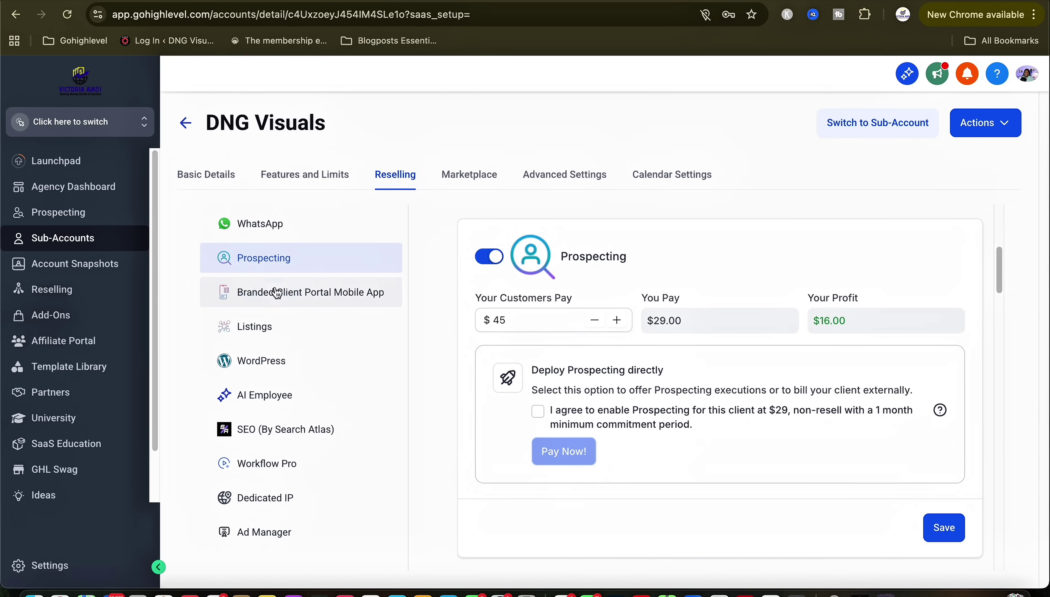
left_click(306, 292)
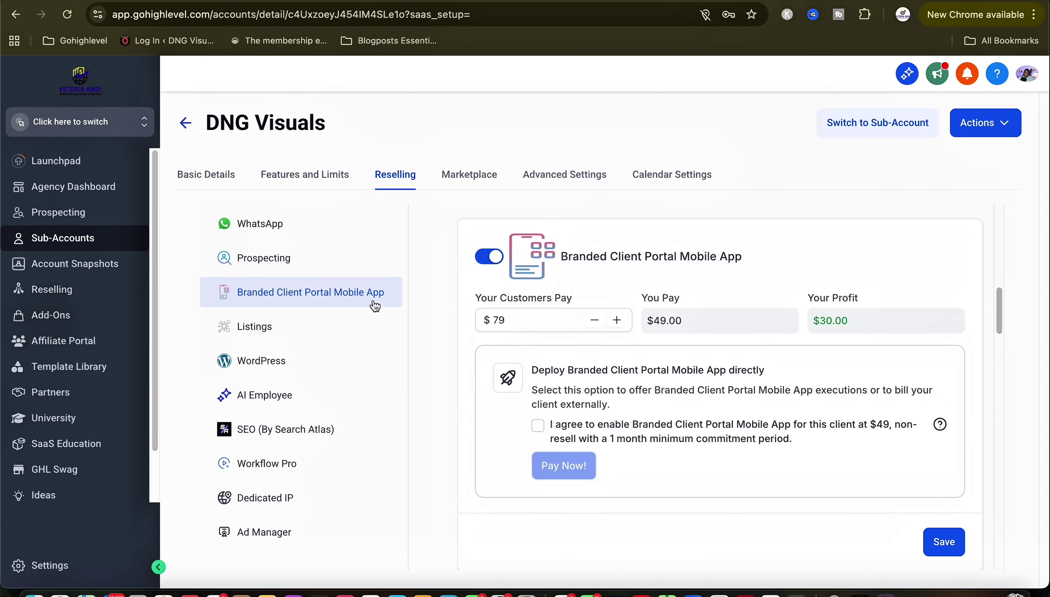
- Review the marketplace app offers for DNG Visuals, along with its advanced and calendar settings
left_click(469, 175)
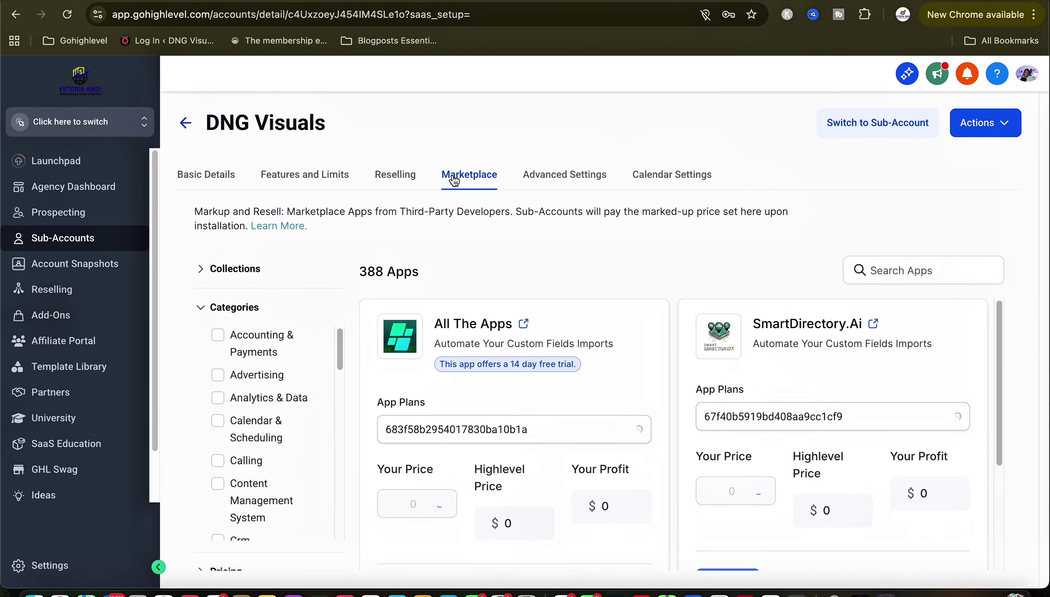
scroll(608, 374, "down", 6)
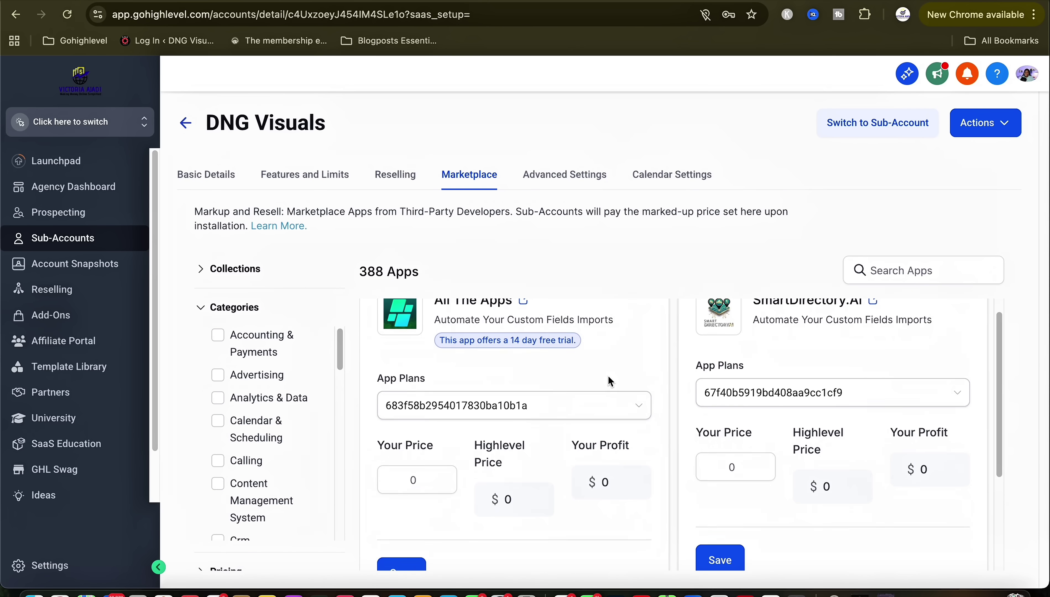
scroll(608, 375, "down", 5)
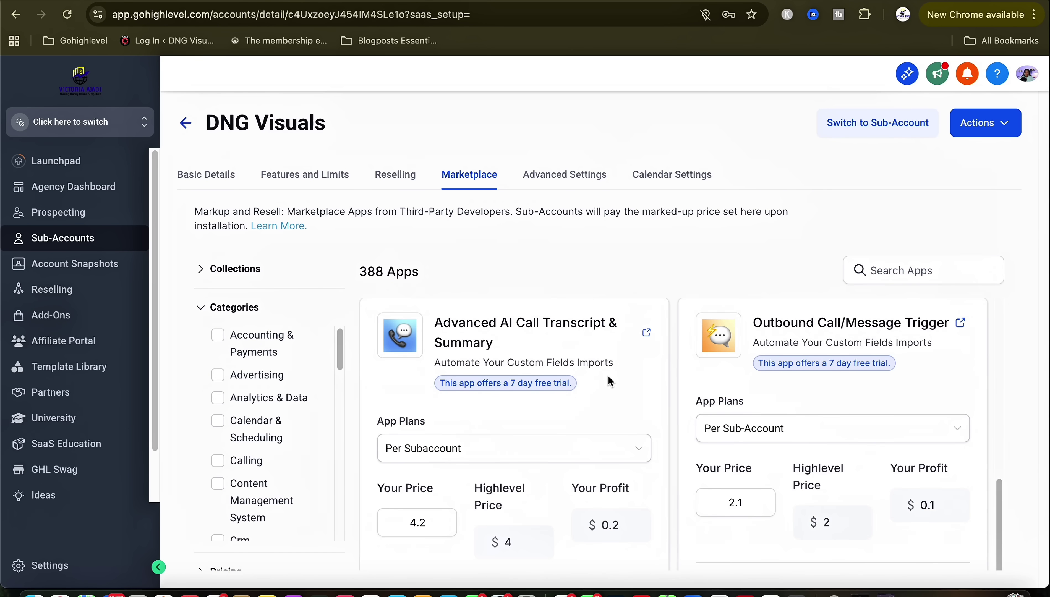
left_click(564, 174)
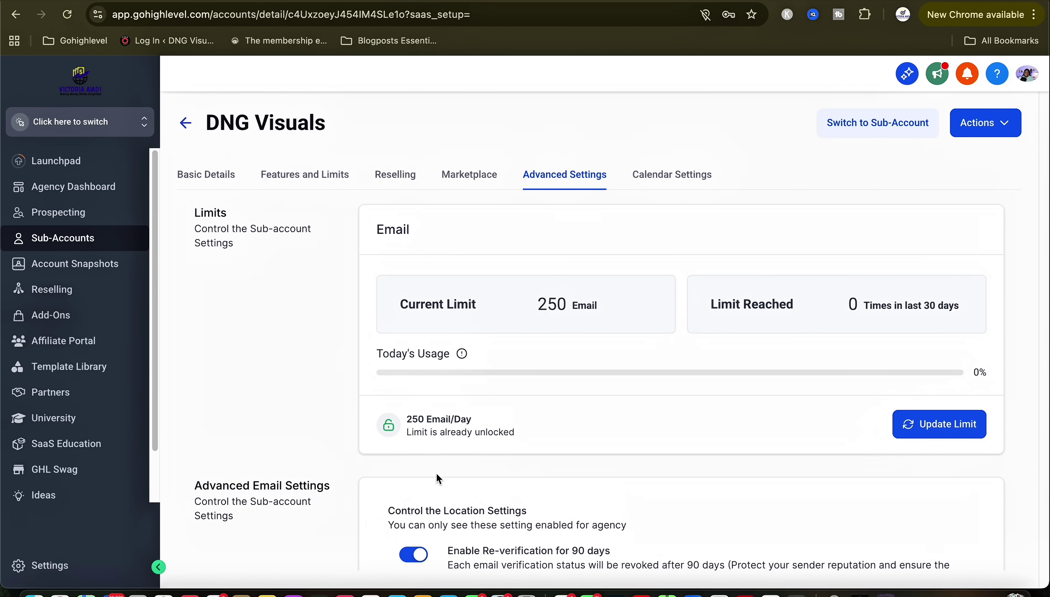
left_click(683, 182)
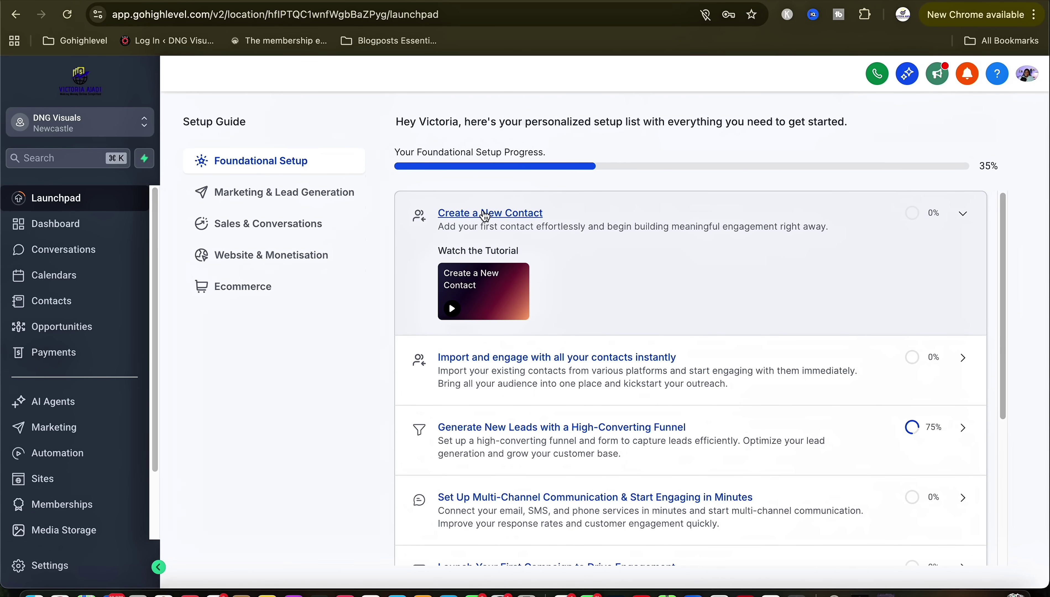
- Follow the setup guide's Create a New Contact task to examine the contact form, closing it without saving a contact
left_click(486, 214)
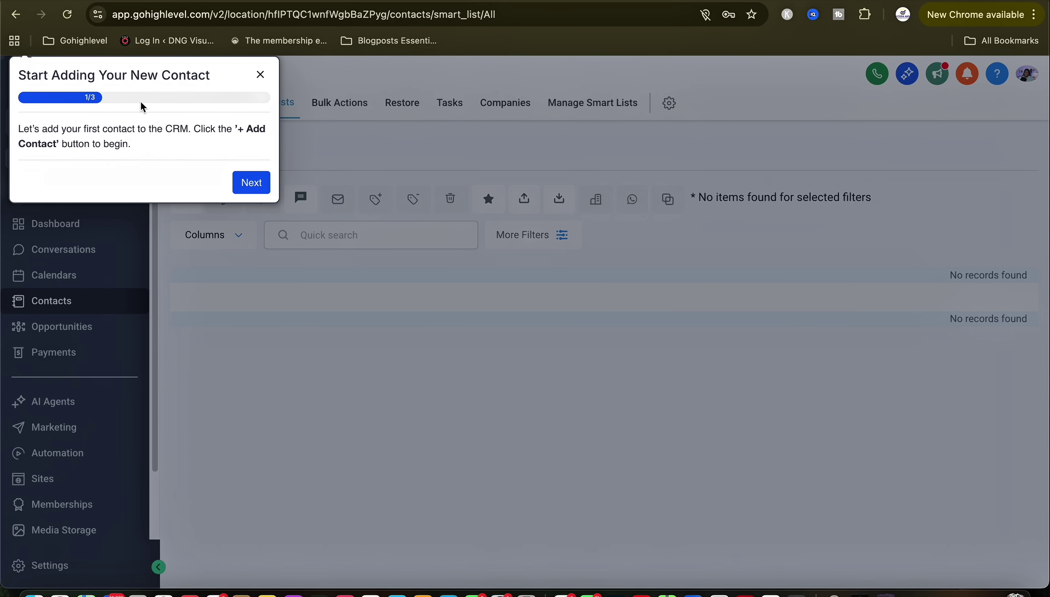
left_click(249, 182)
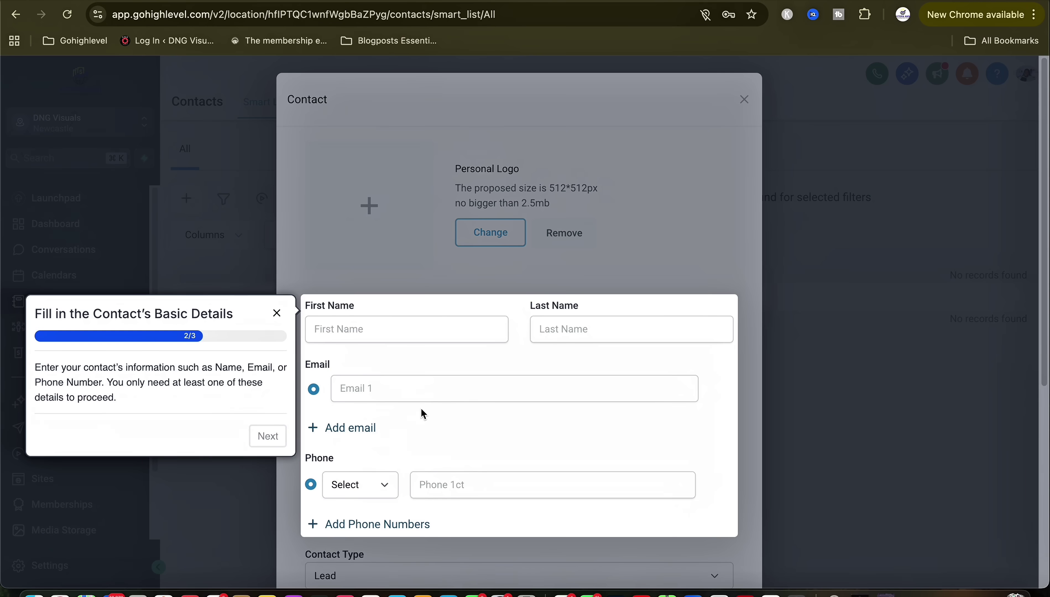
left_click(348, 330)
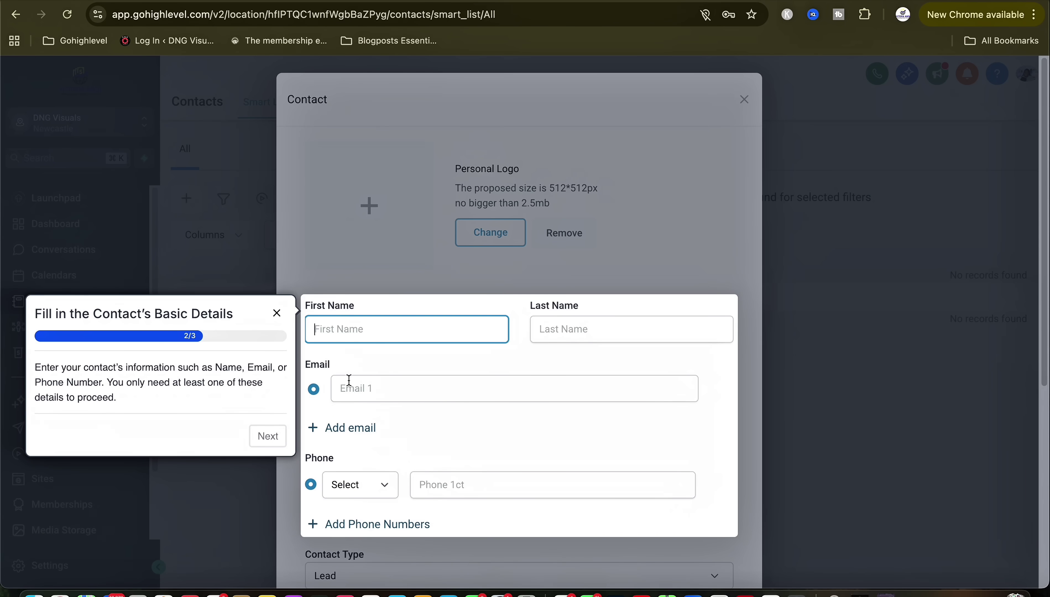
left_click(277, 313)
left_click(746, 102)
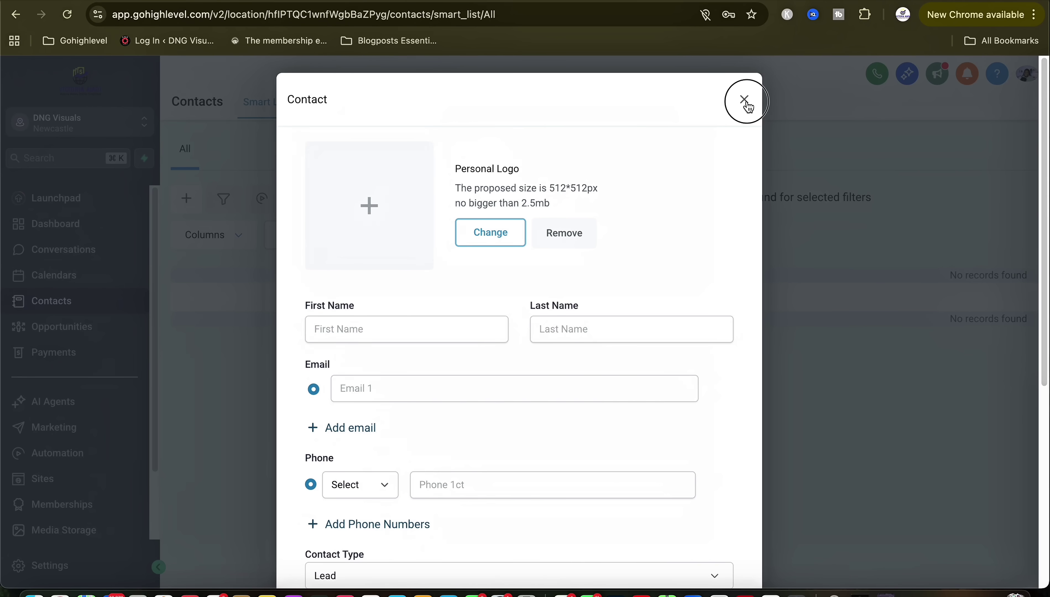
left_click(186, 198)
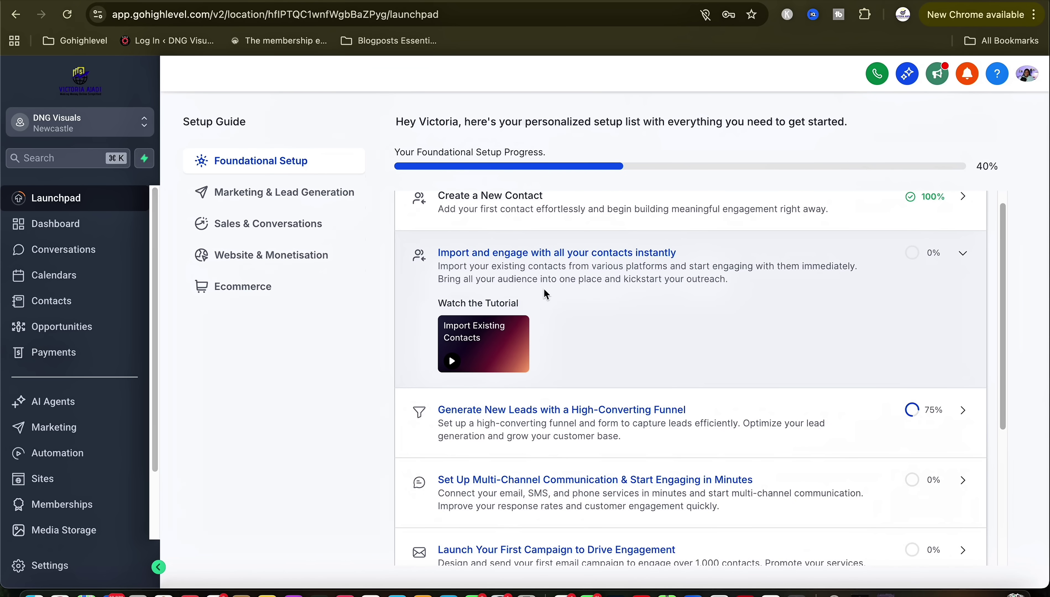
- Examine the Launchpad setup tasks for foundational setup, marketing and lead generation, sales and conversations, website and monetisation, and ecommerce
scroll(584, 310, "down", 3)
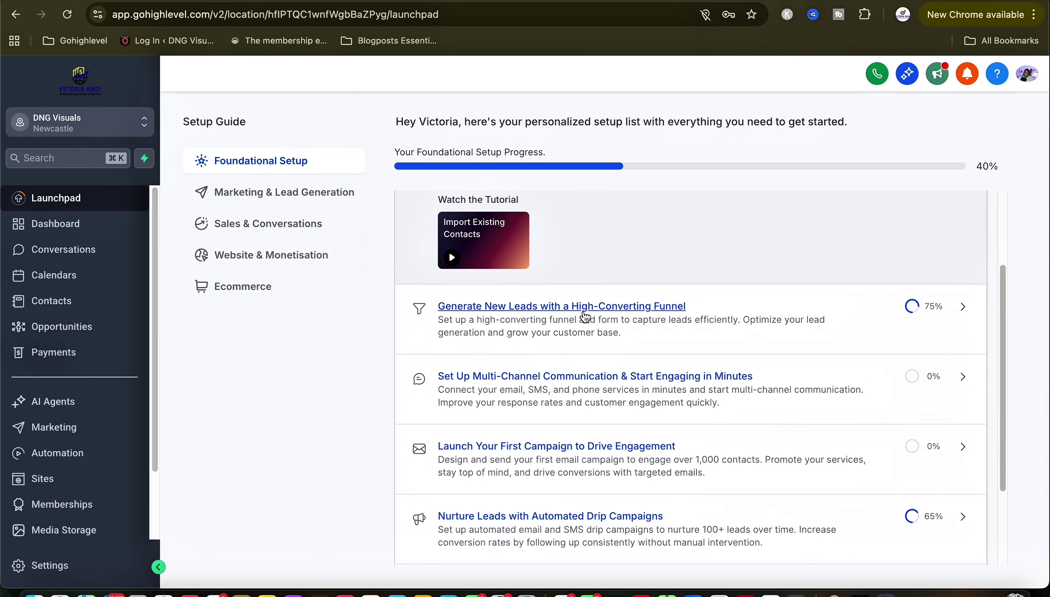
scroll(585, 317, "down", 1)
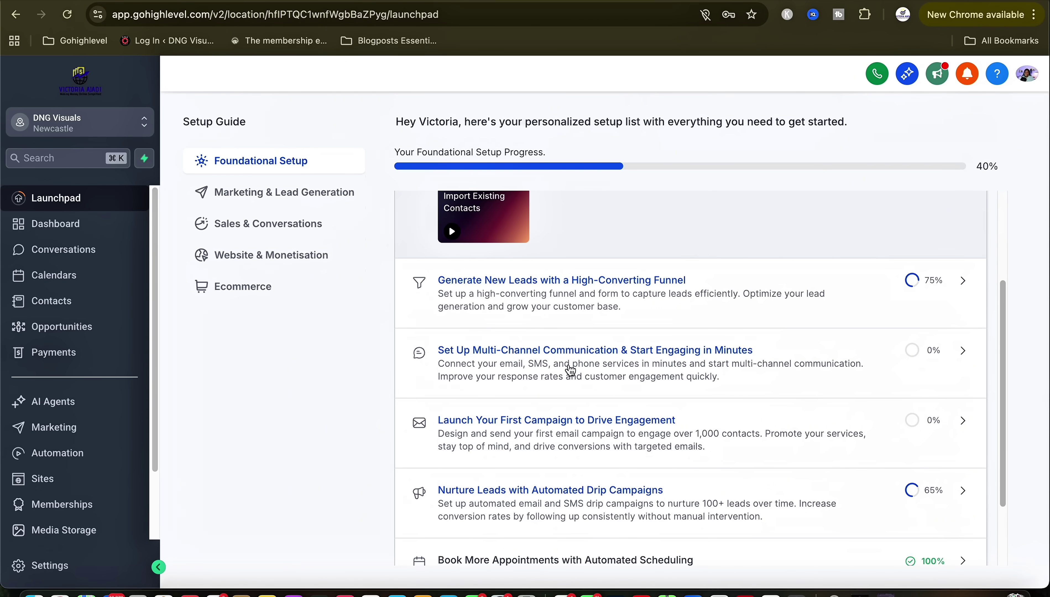
scroll(602, 354, "down", 3)
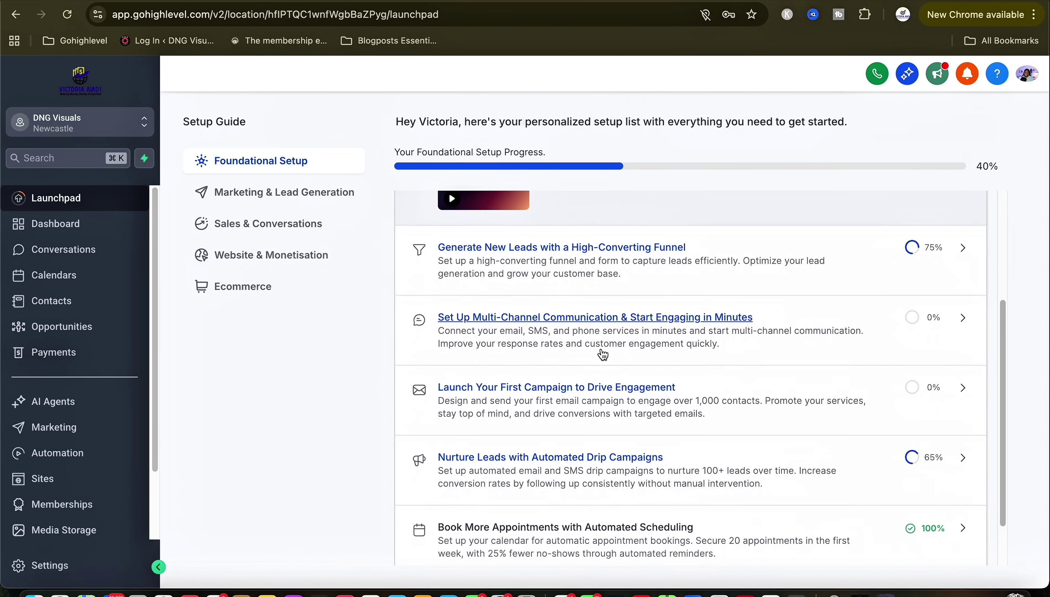
scroll(603, 354, "down", 2)
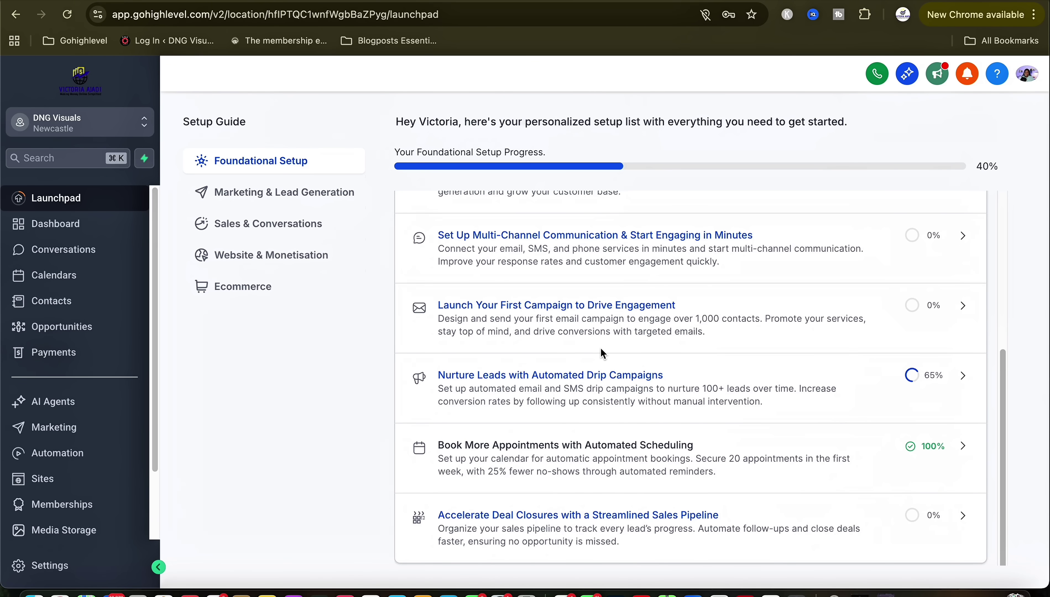
left_click(276, 194)
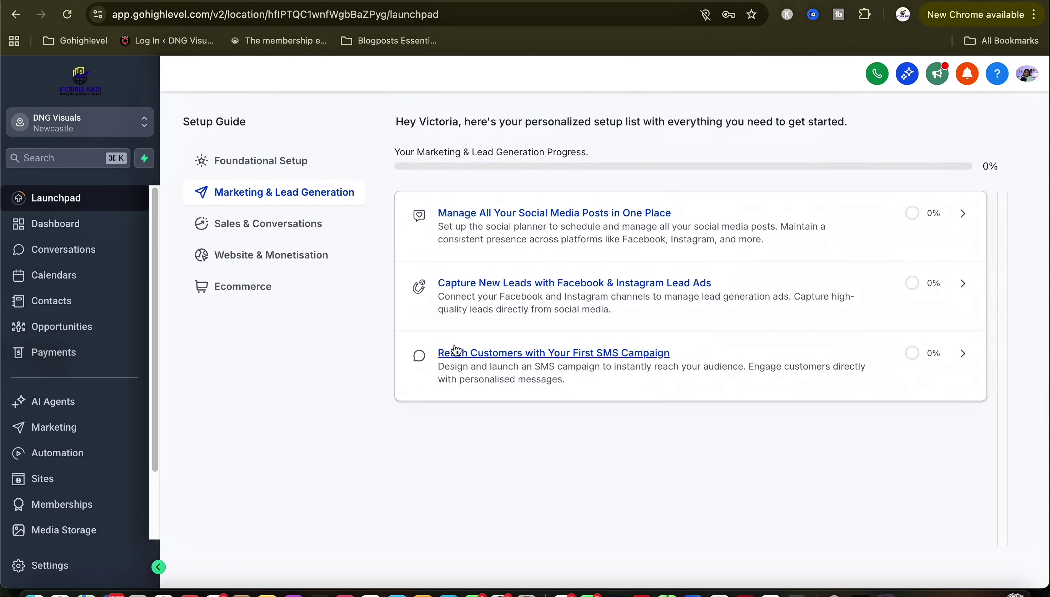
left_click(271, 229)
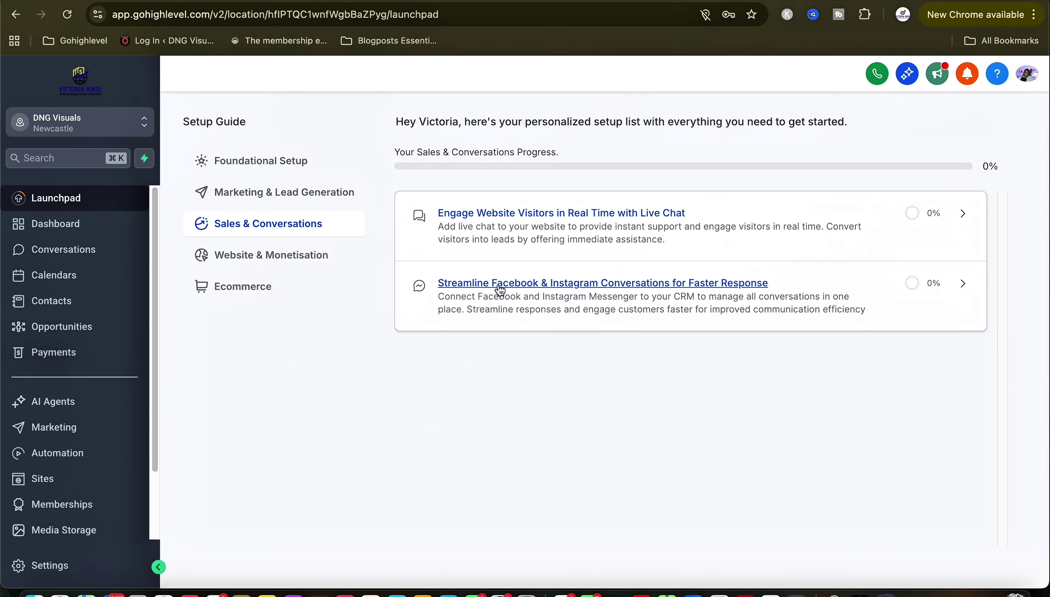
left_click(299, 255)
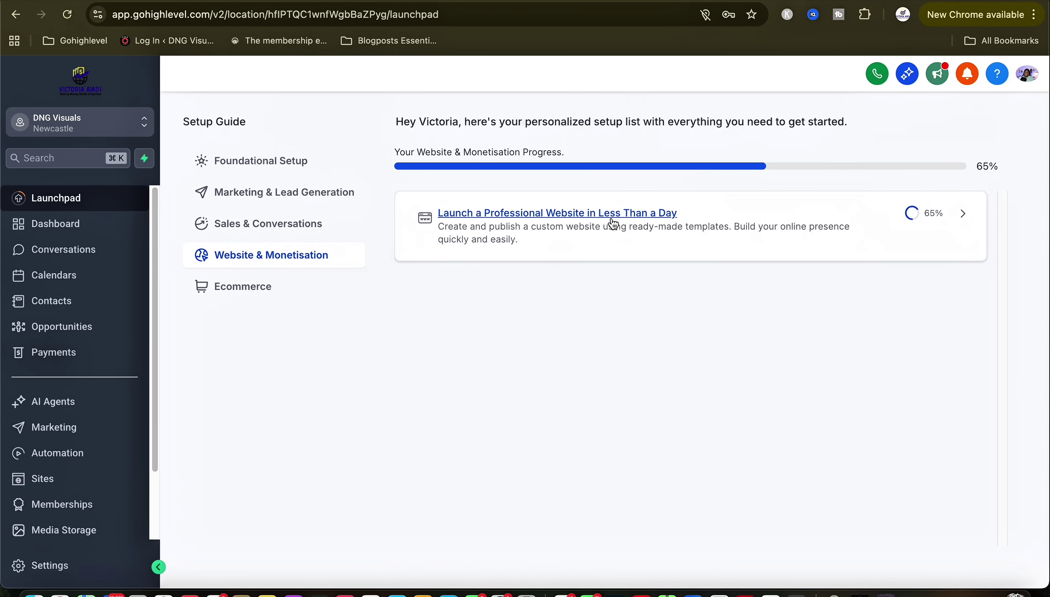
left_click(264, 293)
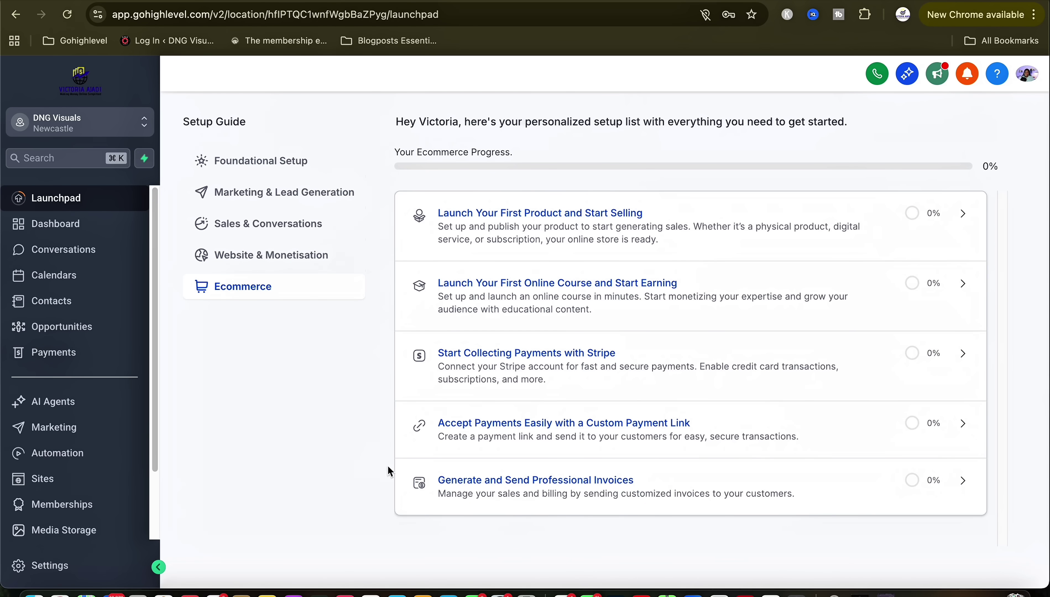
- Connect the DNG Visuals YouTube channel to the sub-account's Social Planner
left_click(56, 427)
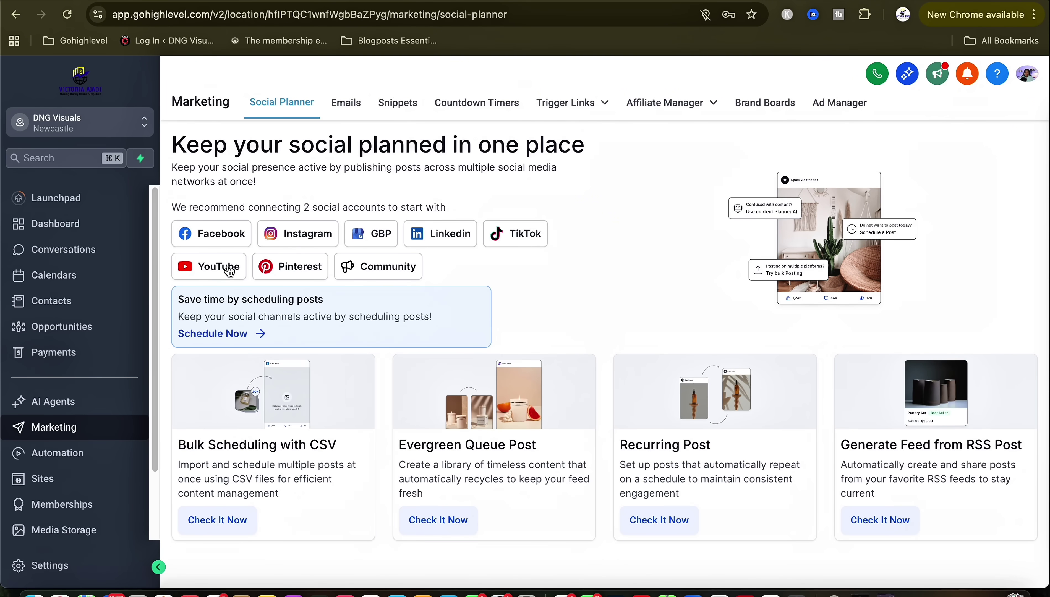
left_click(228, 271)
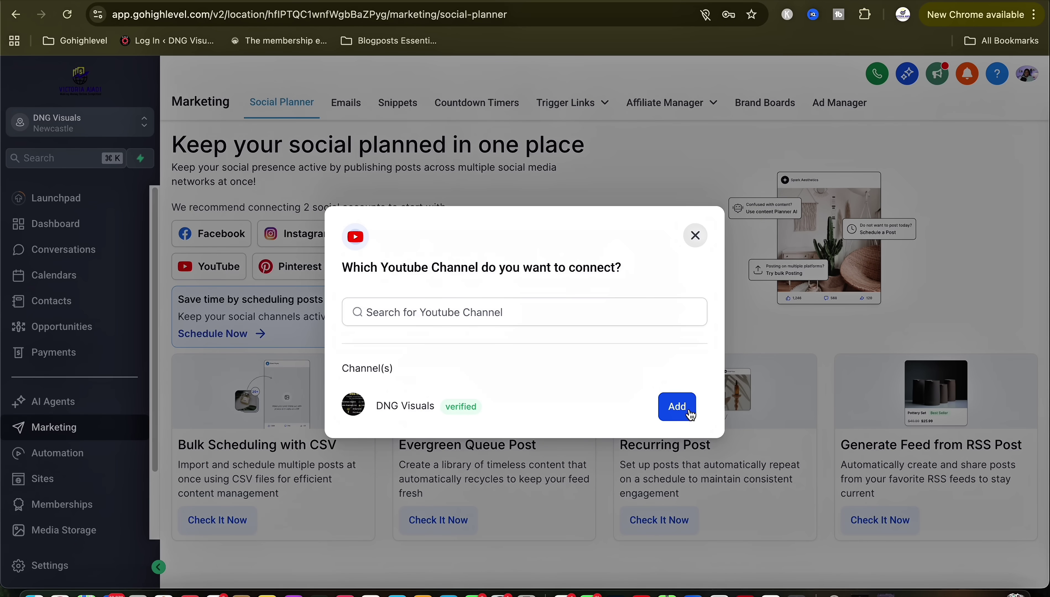
left_click(680, 411)
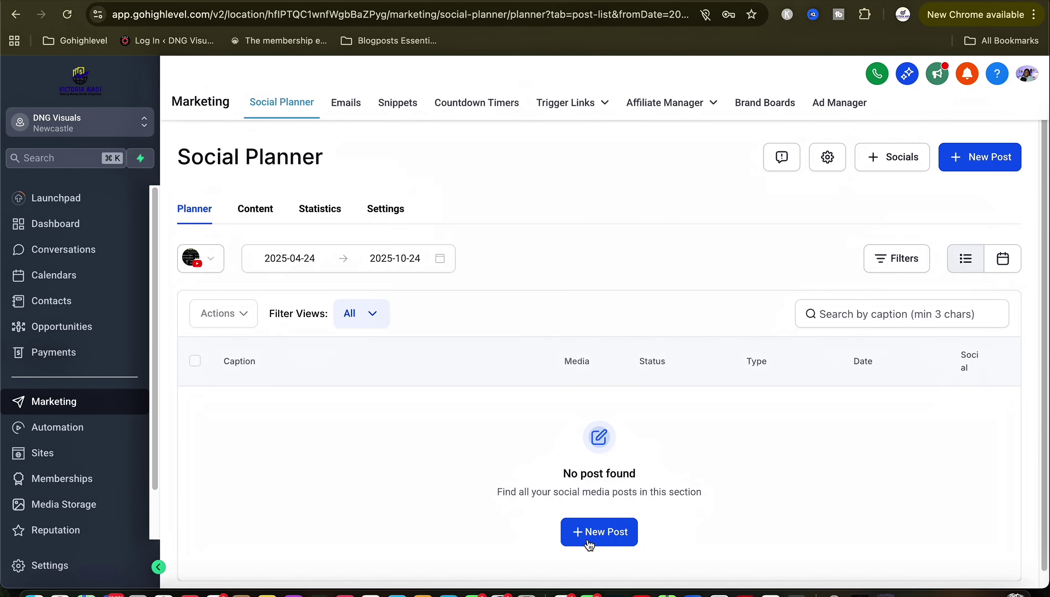
- Connect the DNG Visuals Instagram account to the Social Planner using Direct Instagram Integration
left_click(884, 164)
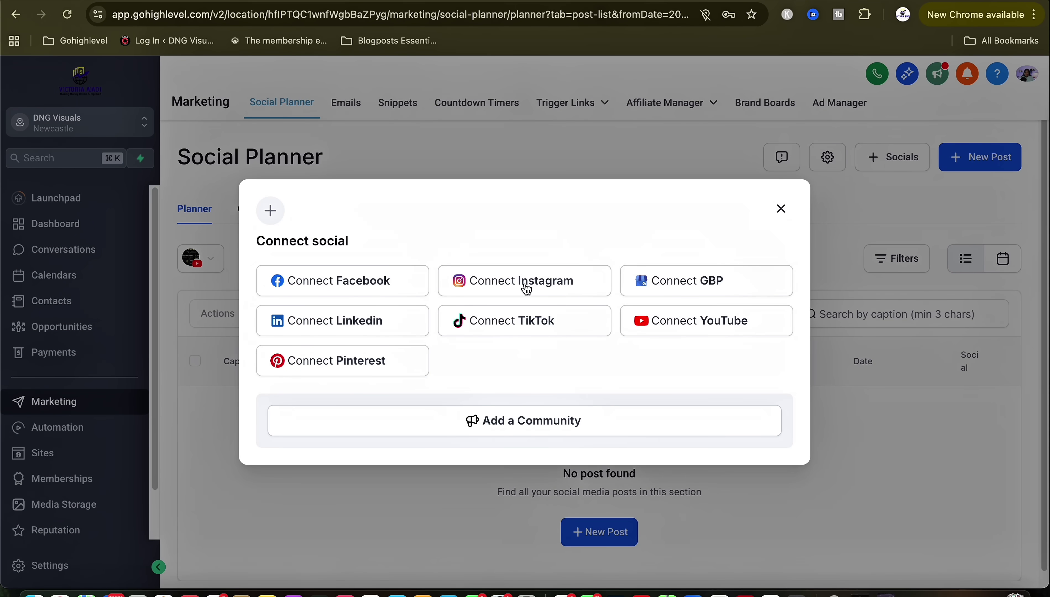
left_click(545, 284)
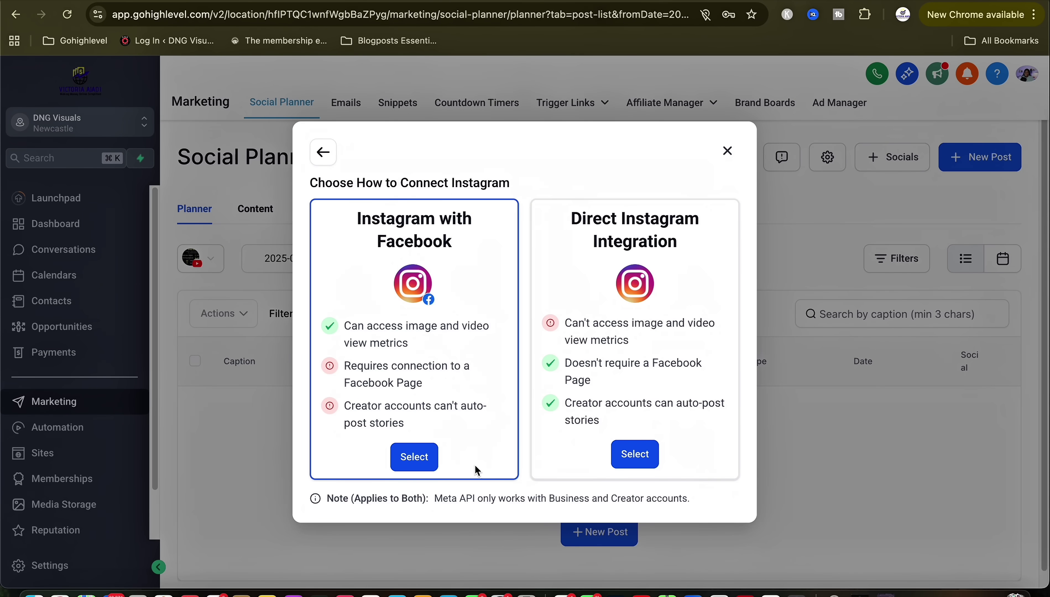
left_click(636, 456)
left_click(635, 457)
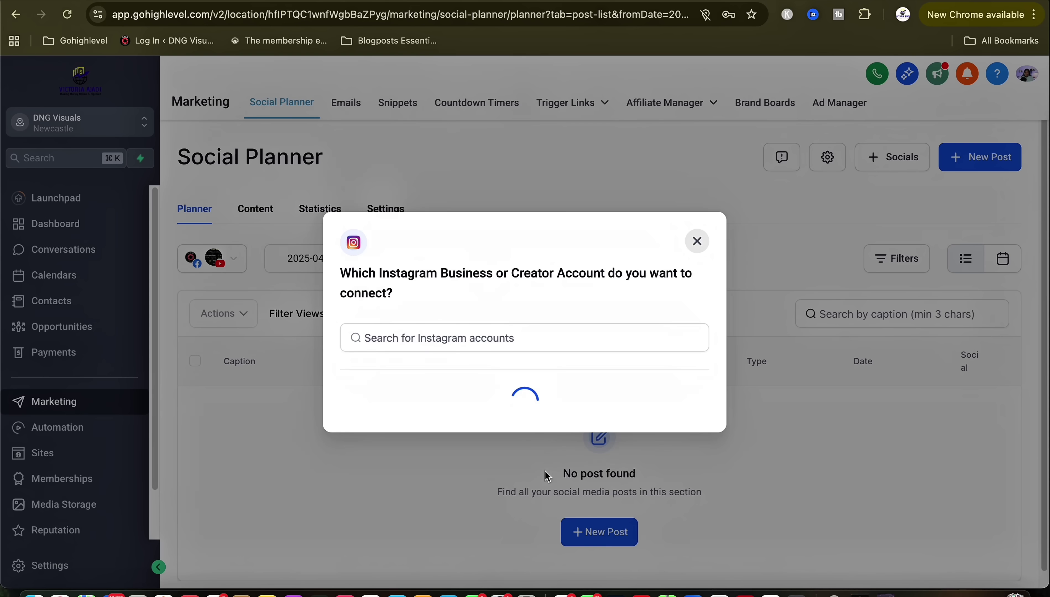
left_click(662, 417)
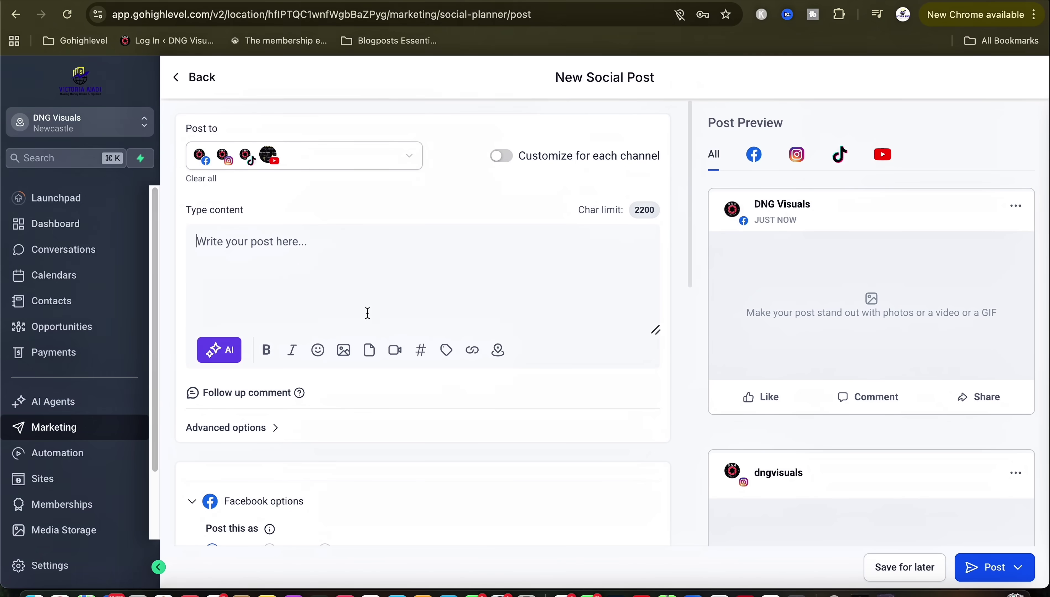
- Examine the image, file and video attachment options of the new social post, including Media Storage
left_click(343, 350)
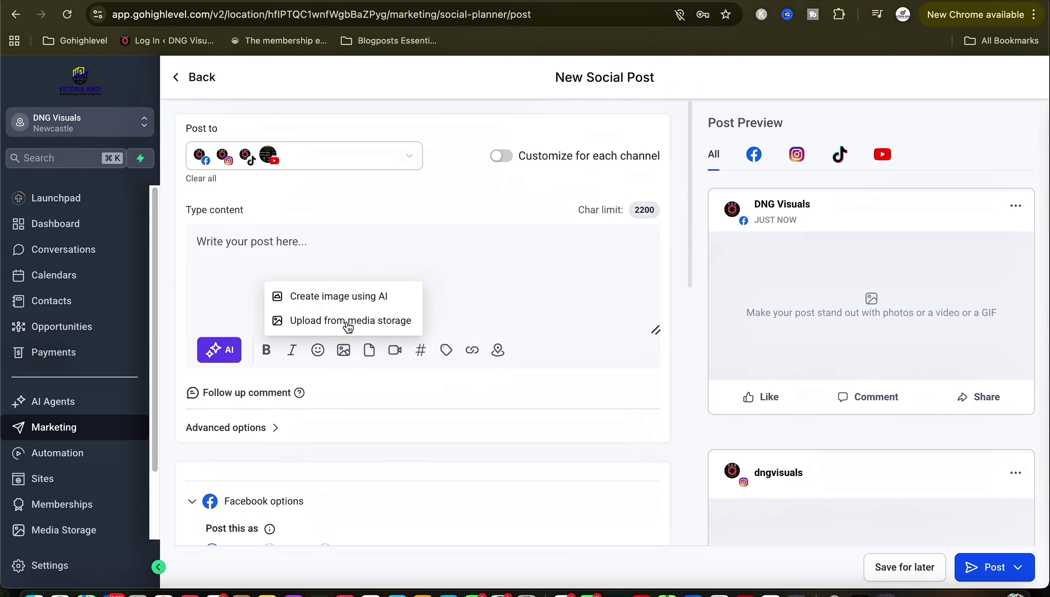
left_click(369, 353)
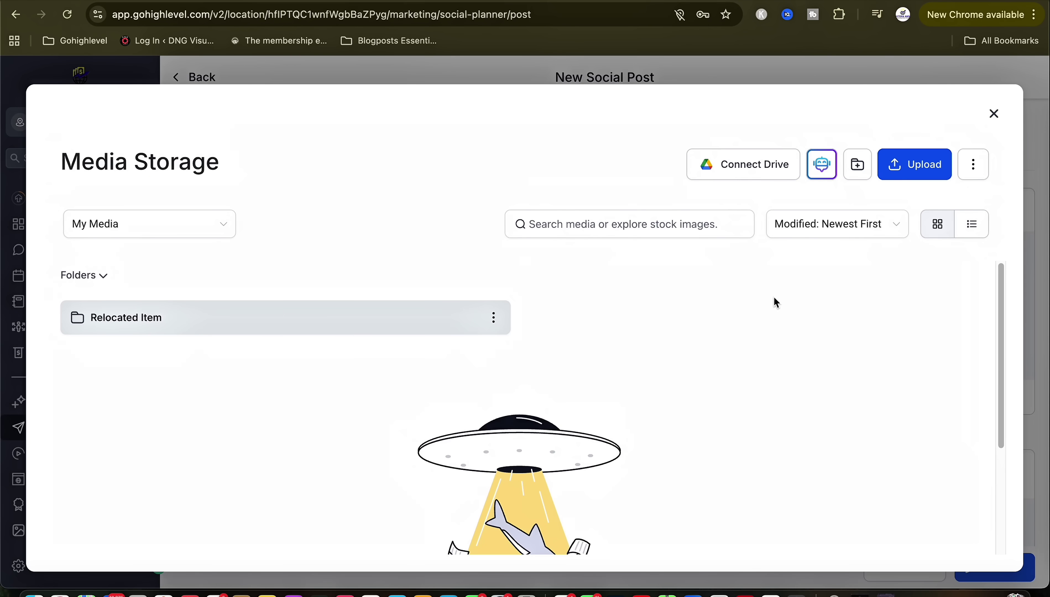
left_click(994, 113)
left_click(394, 343)
key("Escape")
scroll(338, 441, "down", 8)
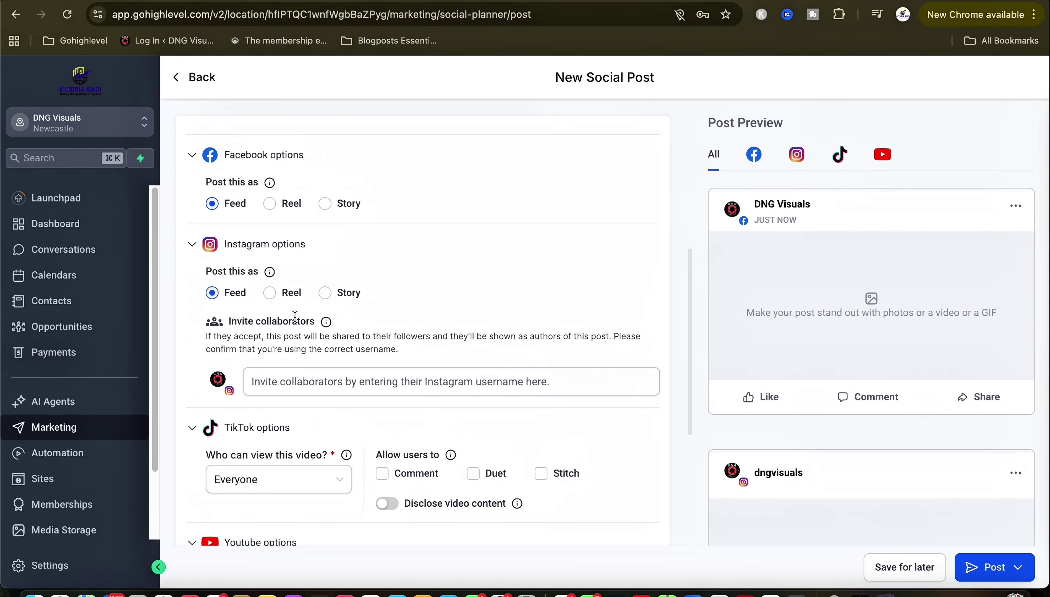
left_click(374, 383)
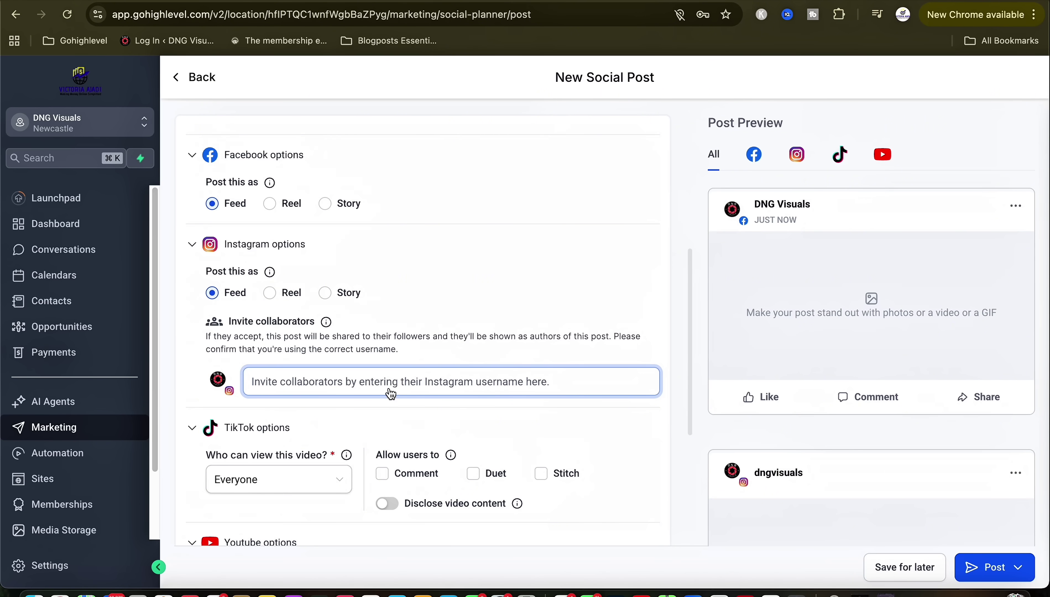
type("dn")
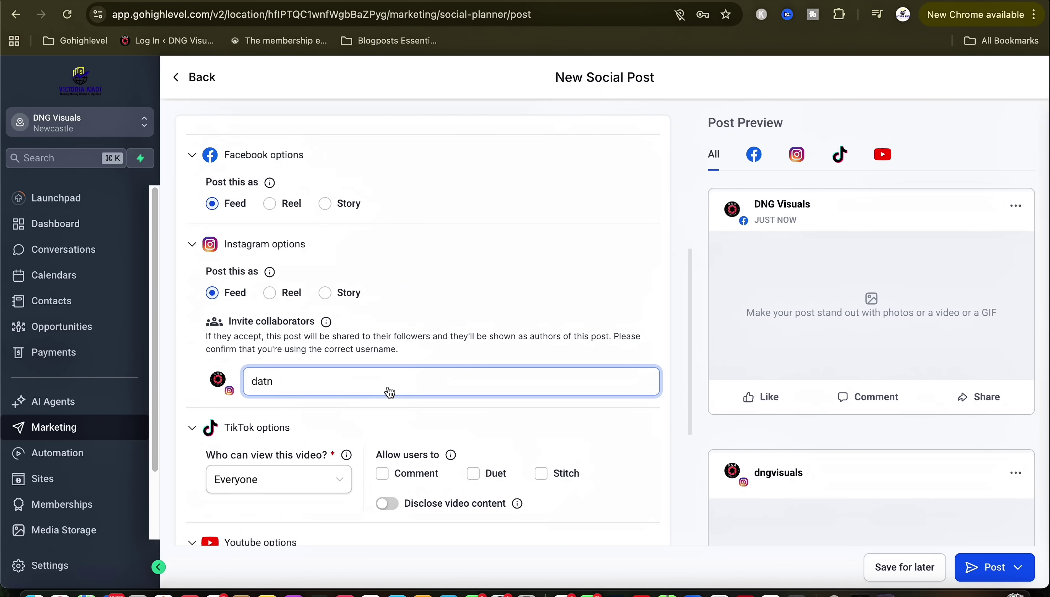
key("BackSpace")
key("BackSpace")
key("BackSpace")
key("BackSpace")
- Examine the TikTok and YouTube options of the new social post, including the YouTube privacy levels
scroll(513, 438, "down", 6)
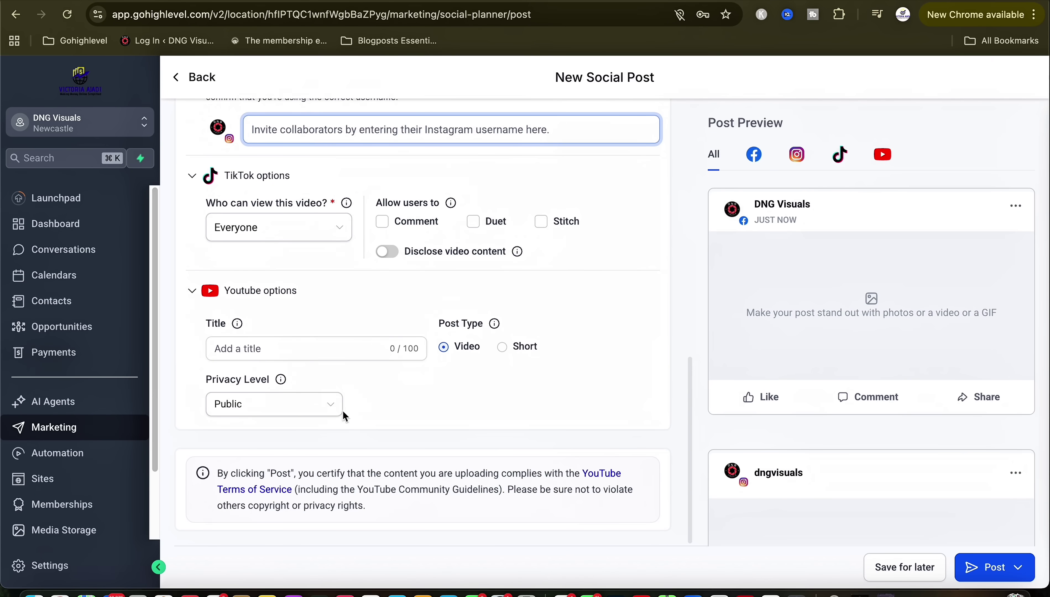
left_click(285, 414)
left_click(300, 416)
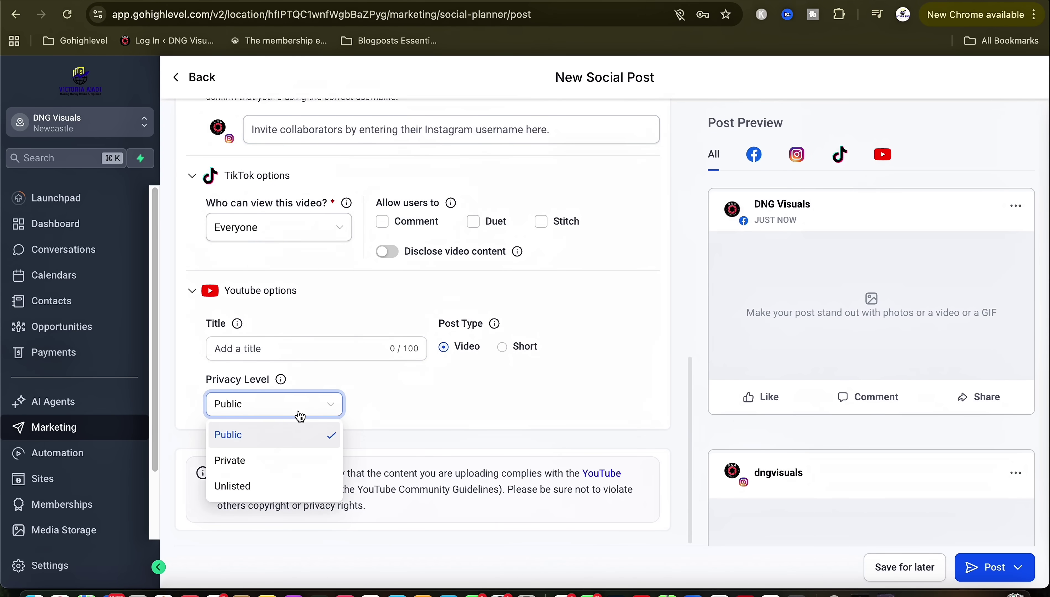
left_click(406, 396)
scroll(554, 357, "up", 15)
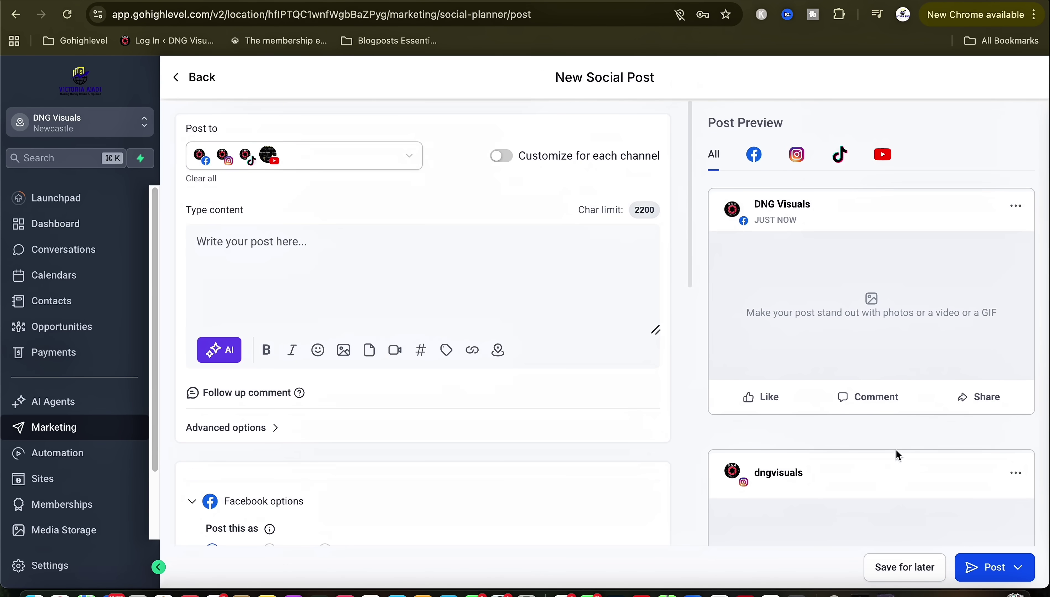
- Examine the post previews for Instagram and TikTok and the publishing options, including Schedule Post
left_click(796, 156)
left_click(840, 157)
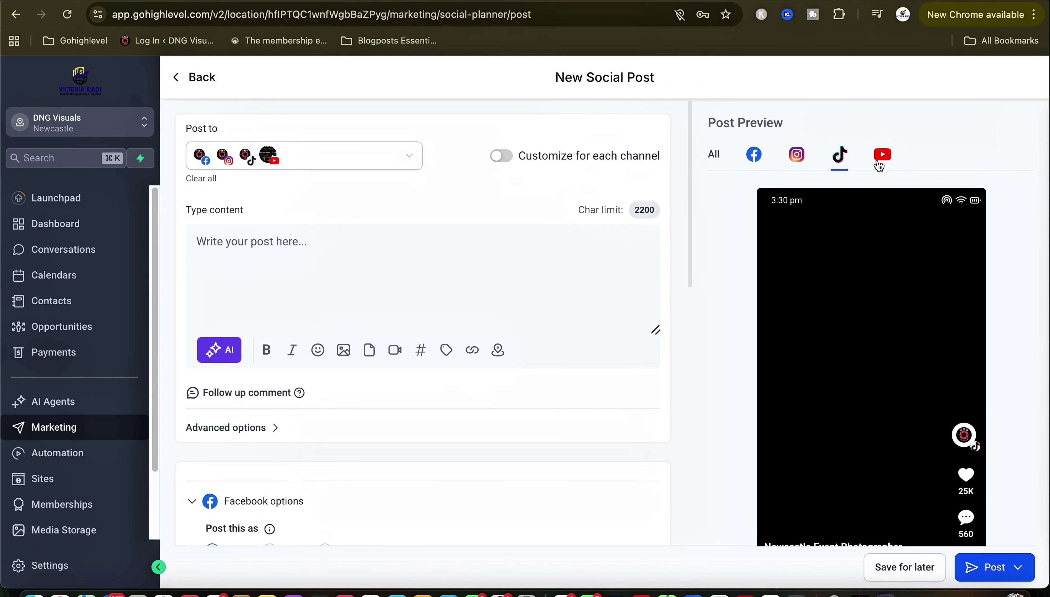
left_click(1019, 568)
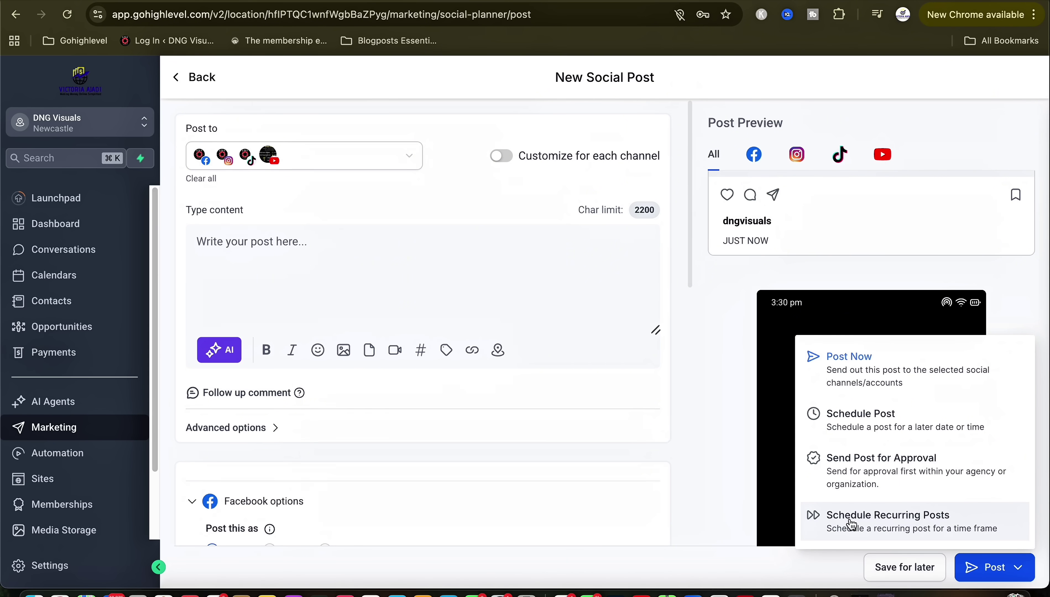
left_click(884, 415)
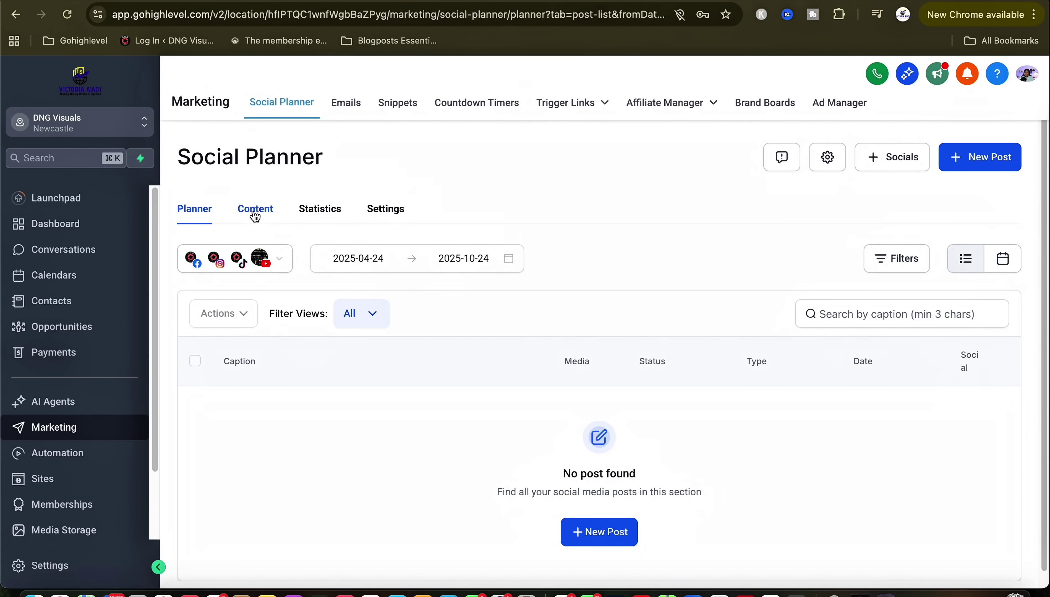
- Examine the Social Planner's content section and the social accounts listed in its settings
left_click(255, 211)
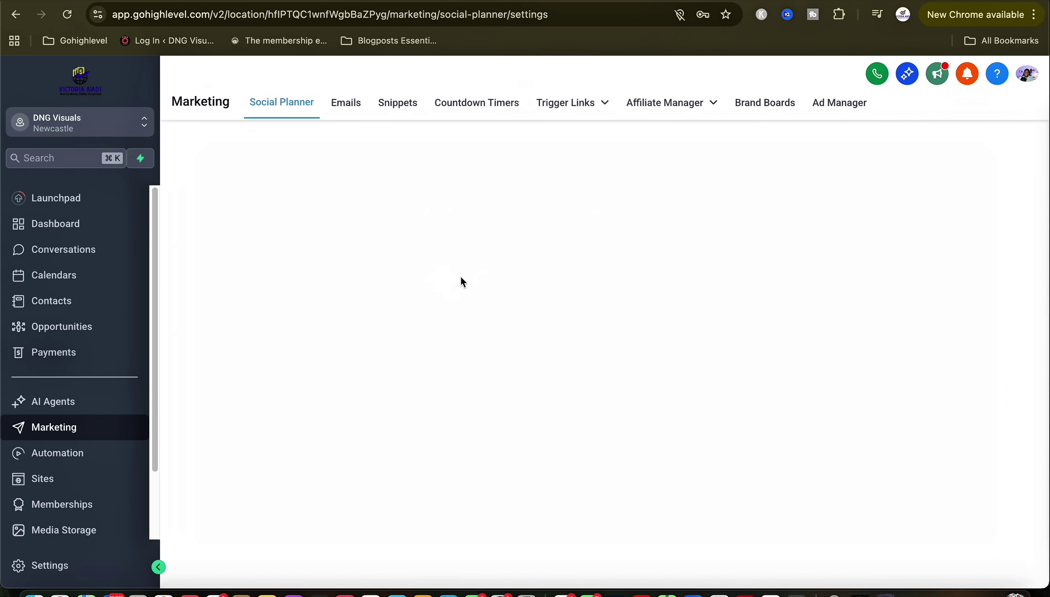
scroll(688, 424, "down", 1)
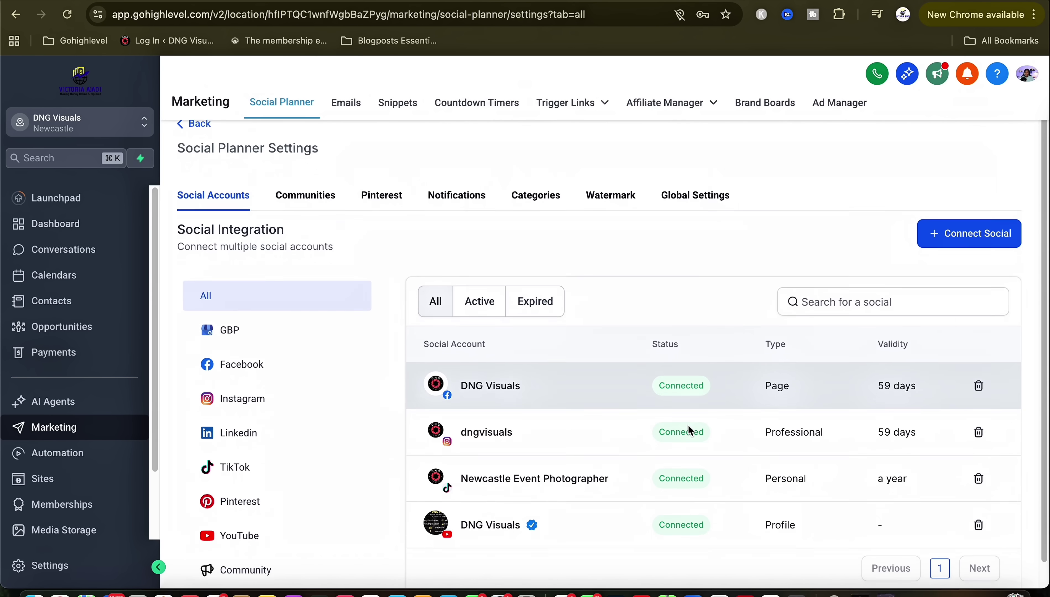
scroll(688, 424, "down", 2)
- Examine the Email Marketing statistics and browse the email marketing templates offered for a new campaign
left_click(349, 104)
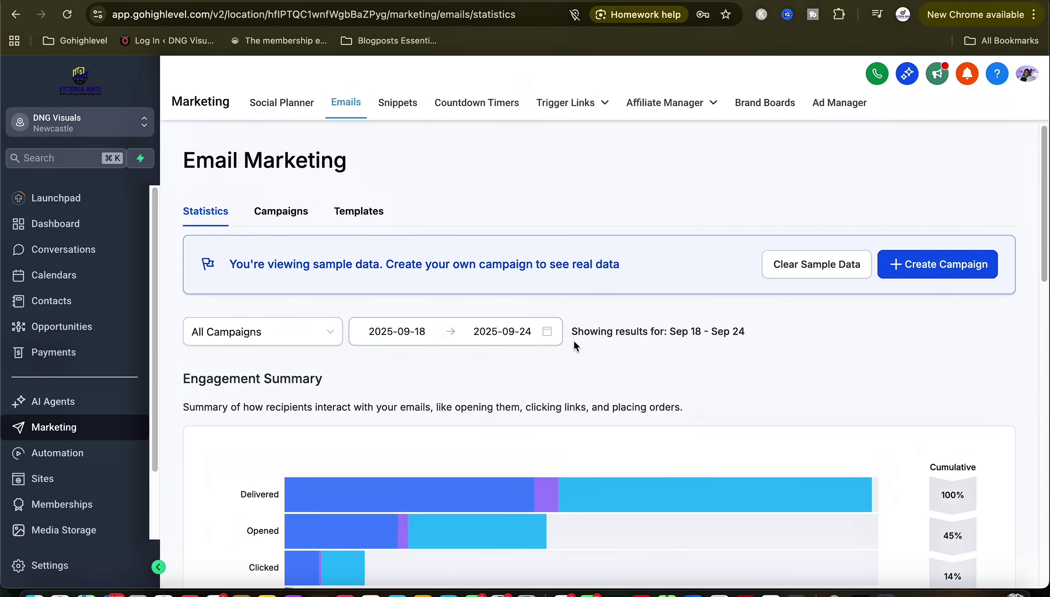
scroll(575, 342, "down", 10)
scroll(574, 347, "up", 10)
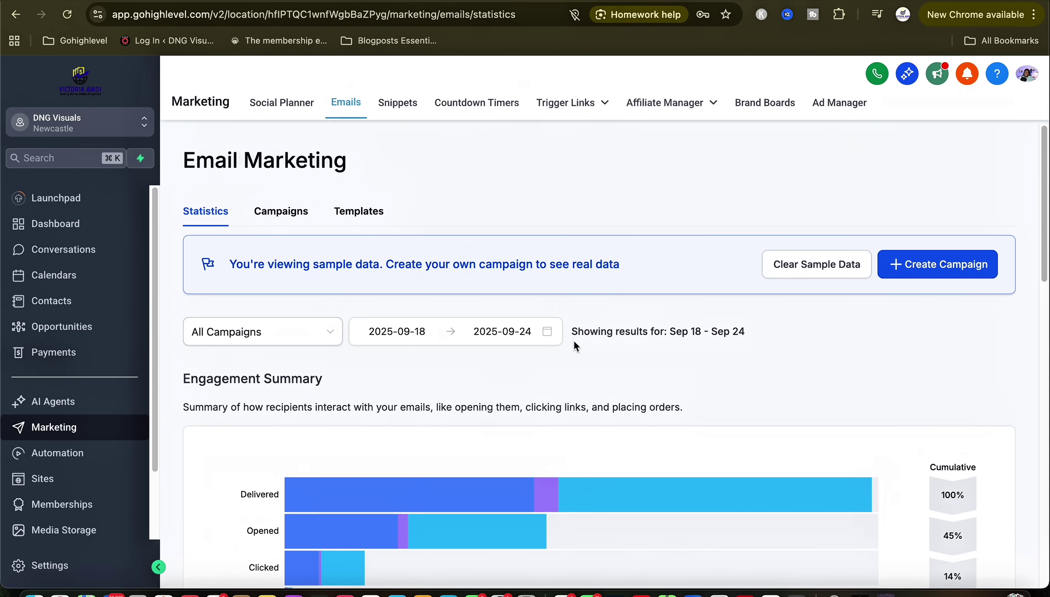
left_click(899, 269)
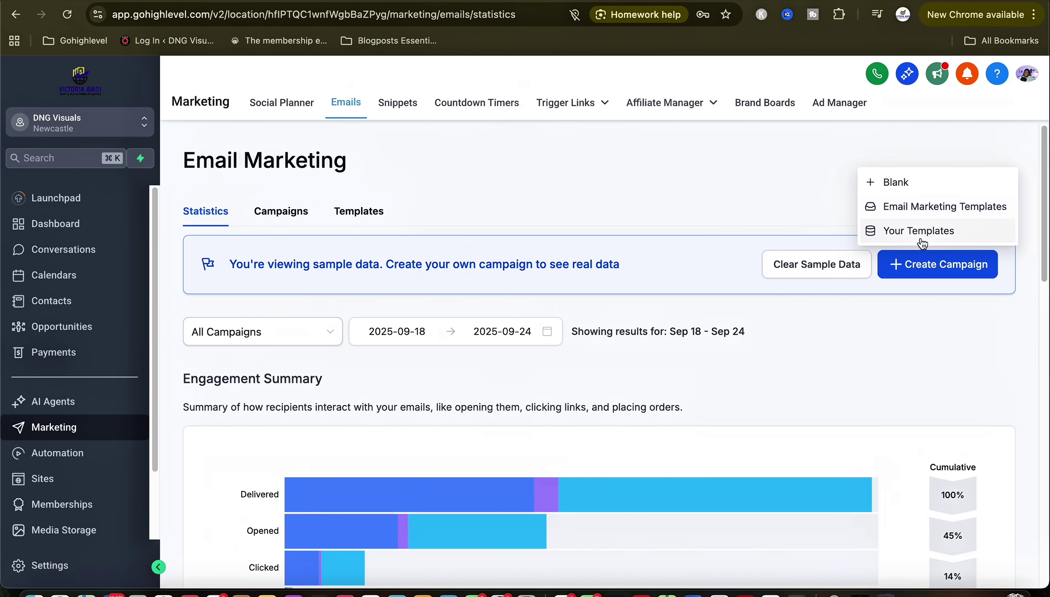
left_click(916, 207)
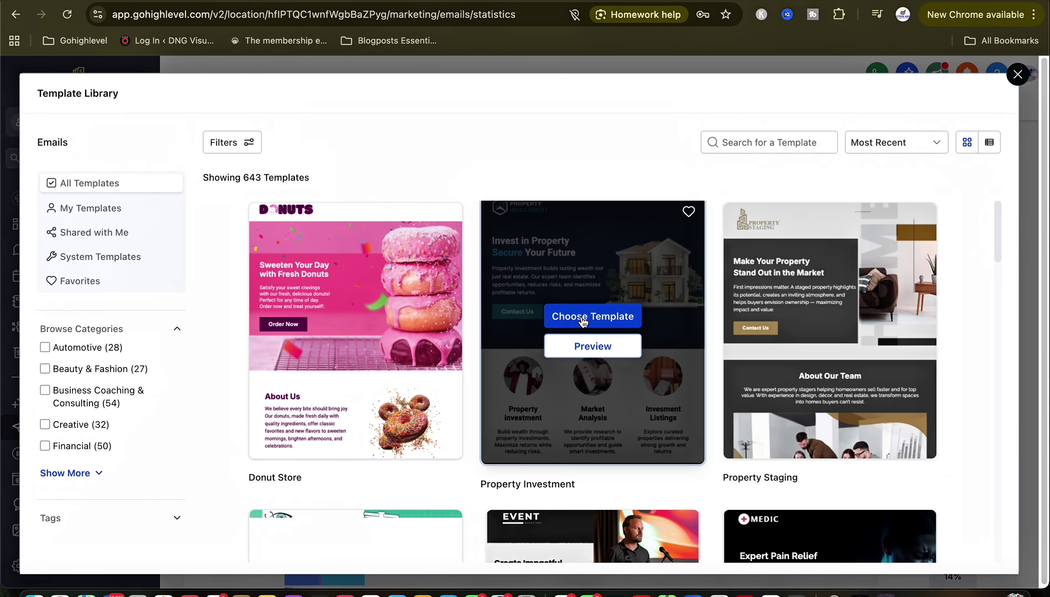
scroll(787, 442, "down", 12)
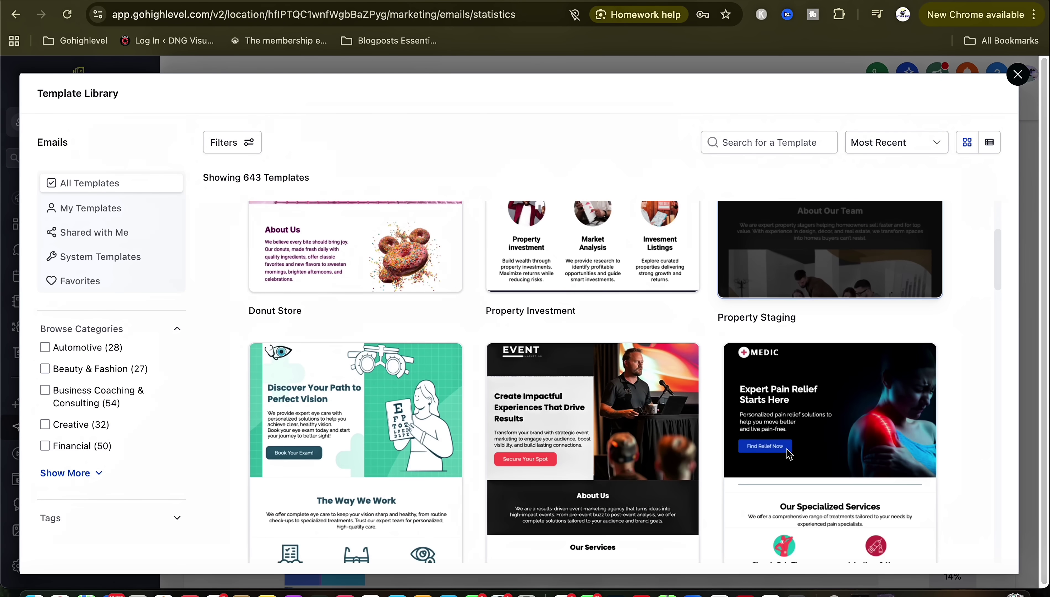
scroll(787, 452, "down", 20)
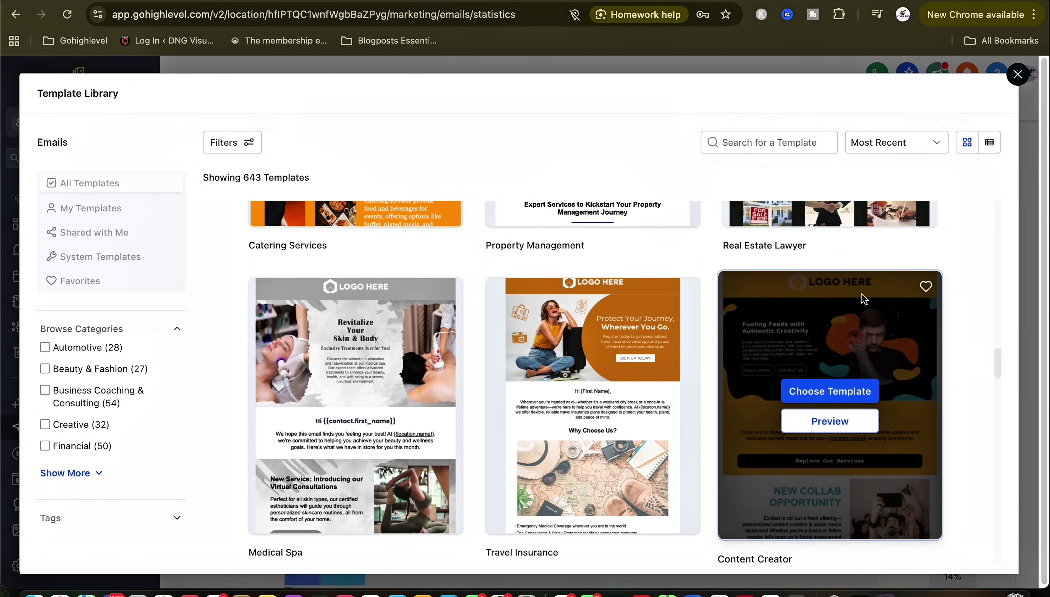
left_click(1021, 81)
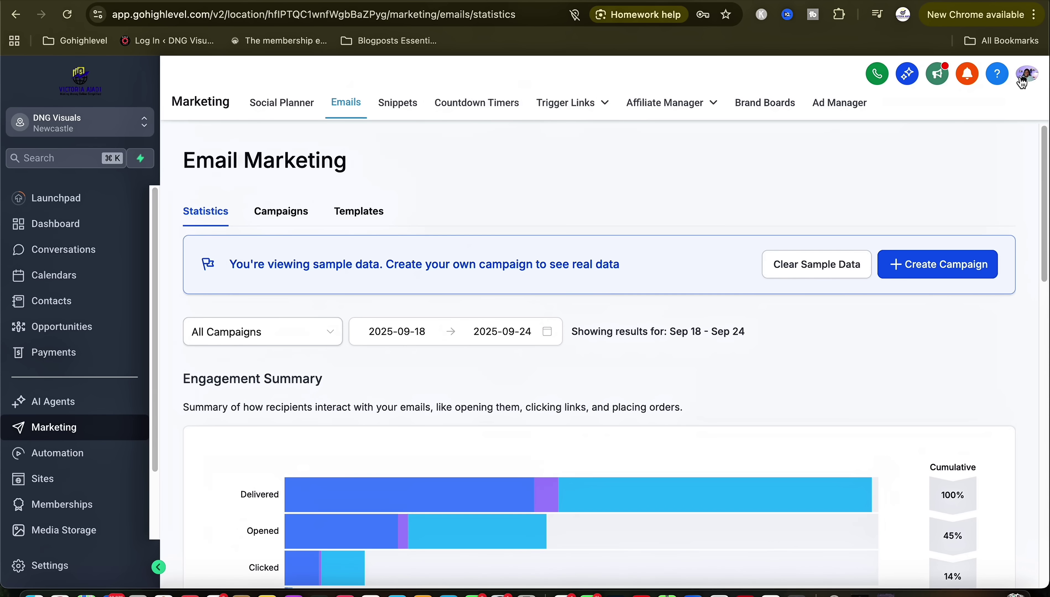
- Look through the marketing sections for Snippets, Countdown Timers, Trigger Links, Affiliate Manager, Brand Boards and Ad Manager
left_click(394, 112)
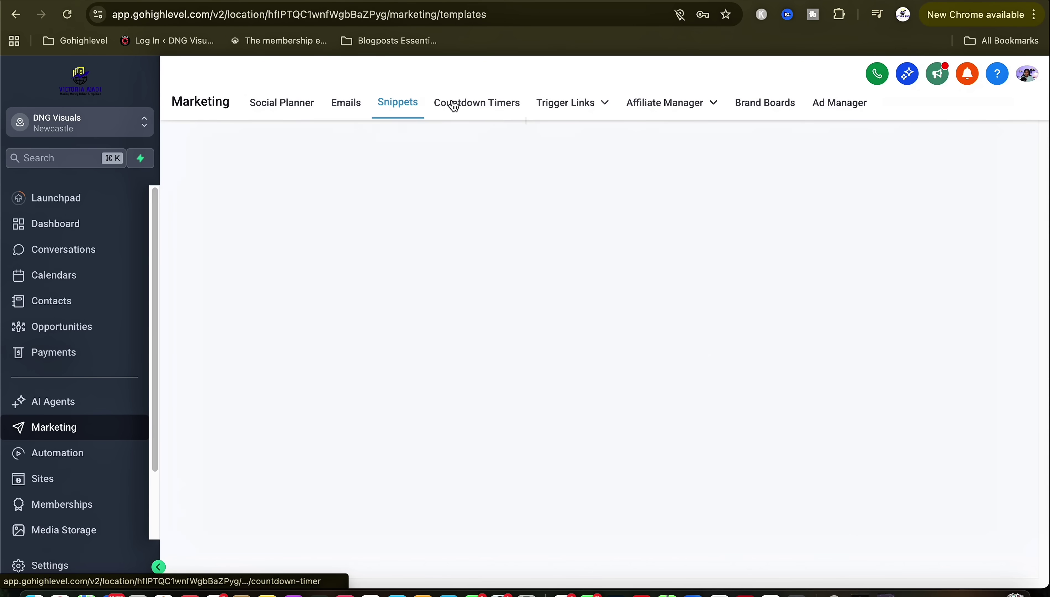
left_click(476, 105)
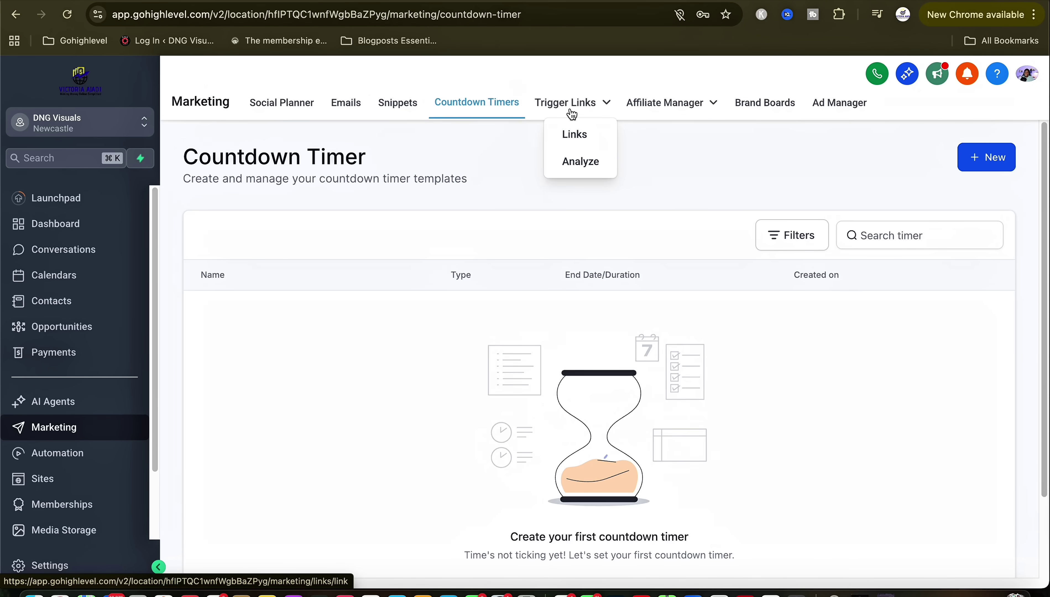
left_click(570, 105)
left_click(665, 104)
left_click(777, 105)
left_click(831, 104)
- Examine the automation workflows stored in the Marketing Workflows folder
left_click(67, 458)
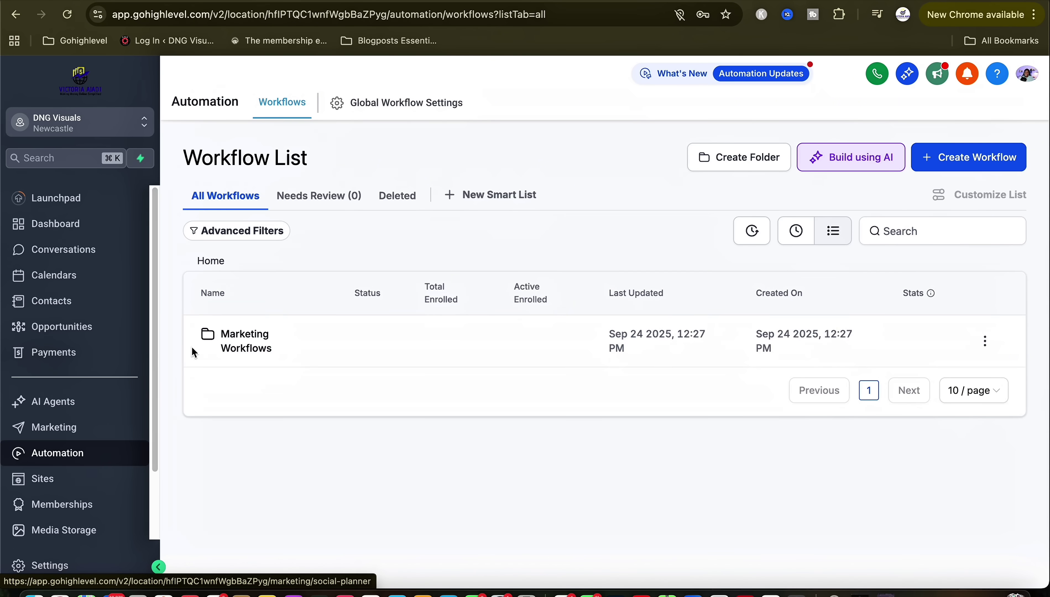
left_click(252, 342)
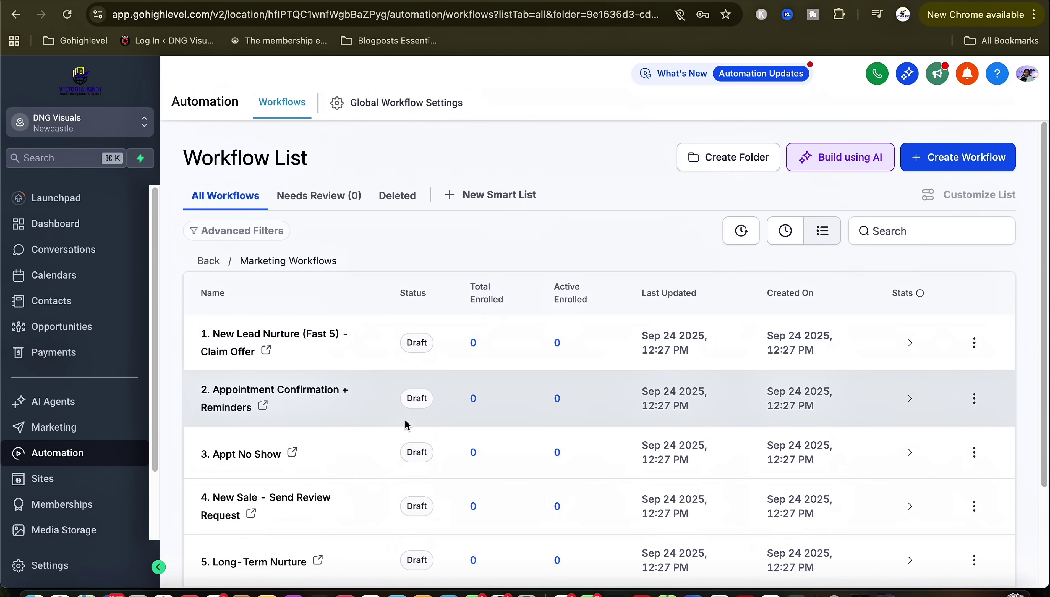
scroll(502, 498, "down", 2)
scroll(503, 496, "down", 2)
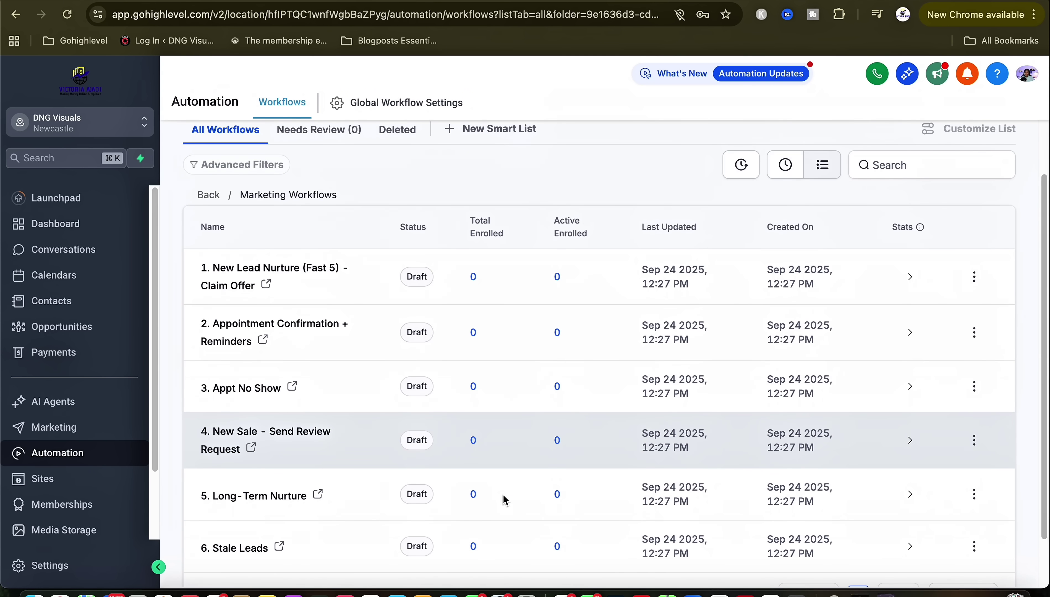
scroll(503, 495, "down", 2)
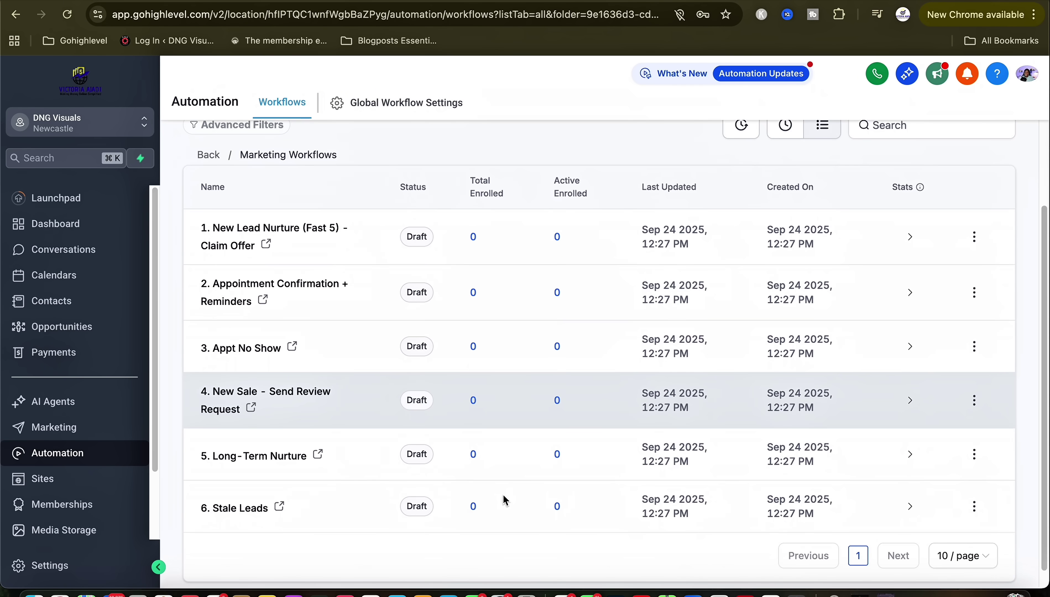
scroll(504, 497, "up", 6)
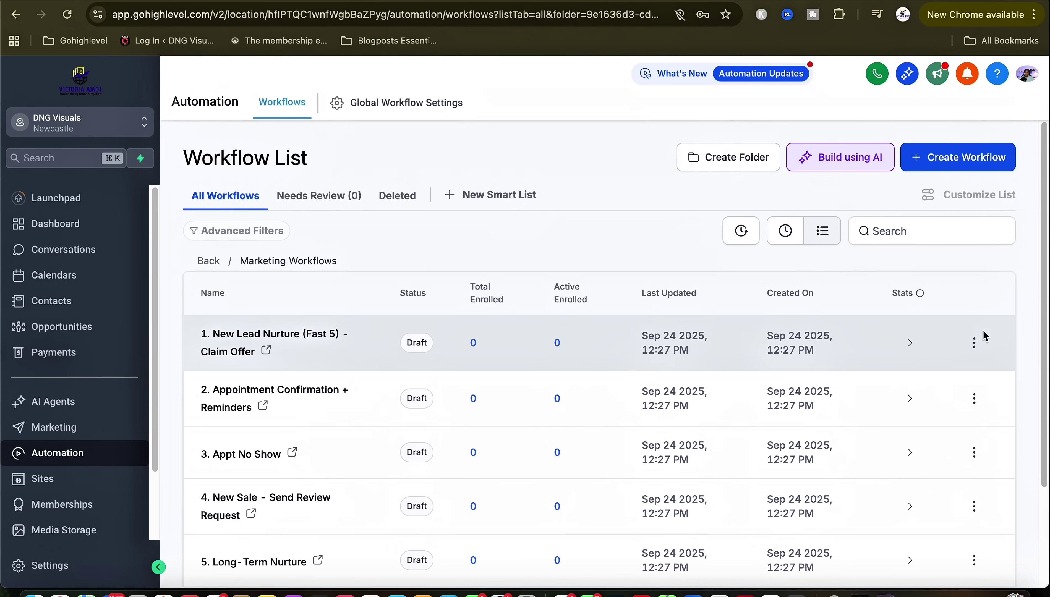
- Open the New Lead Nurture (Fast 5) - Claim Offer workflow in the builder to view its triggers and actions, and return to the list
left_click(974, 343)
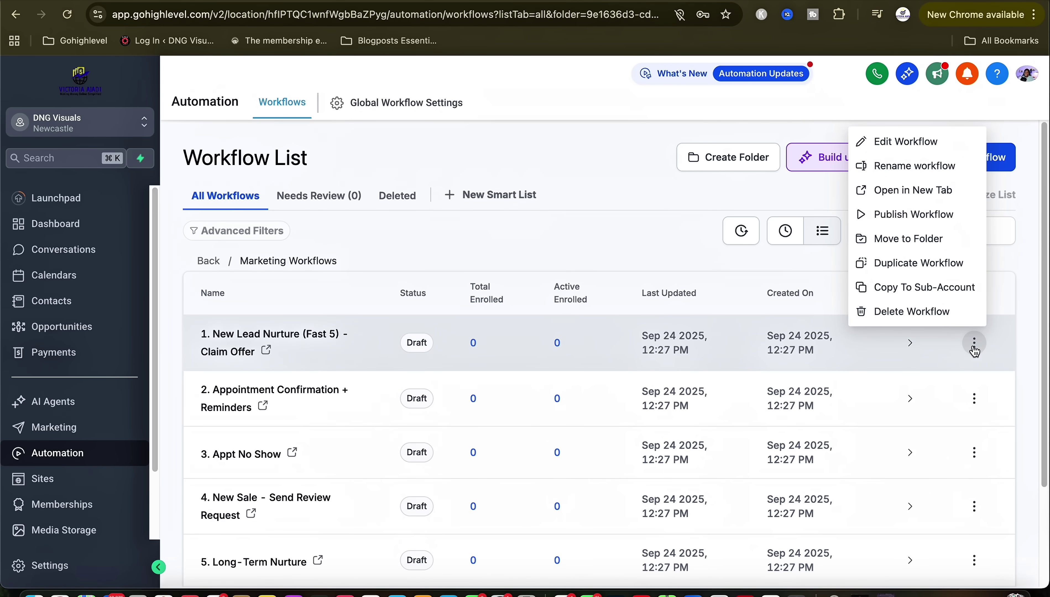
left_click(884, 145)
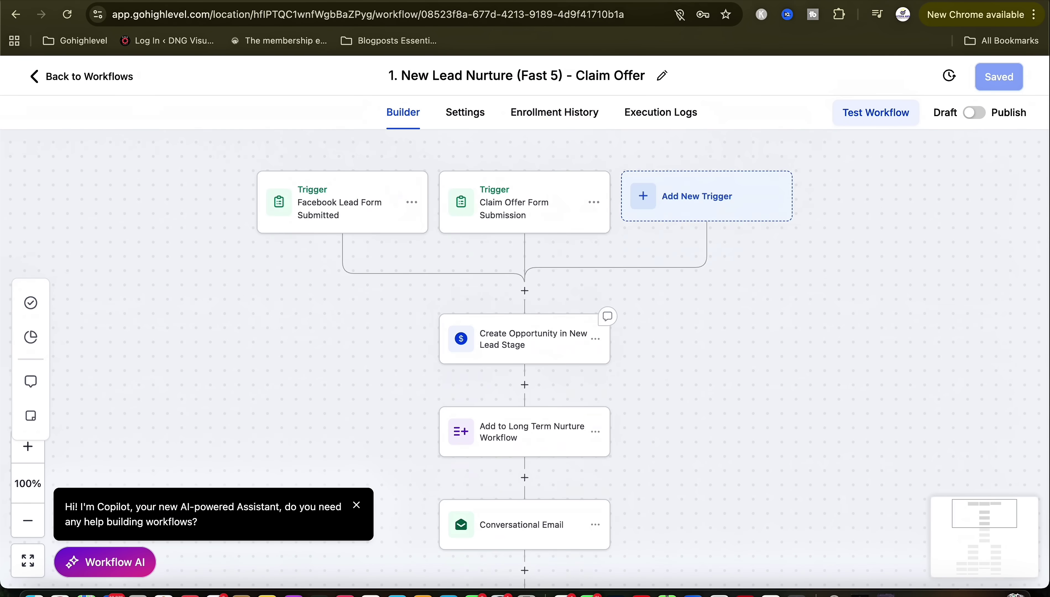
key("super+bracketleft")
- Open the Video Production Offer funnel in Sites and preview its Offer page
left_click(40, 479)
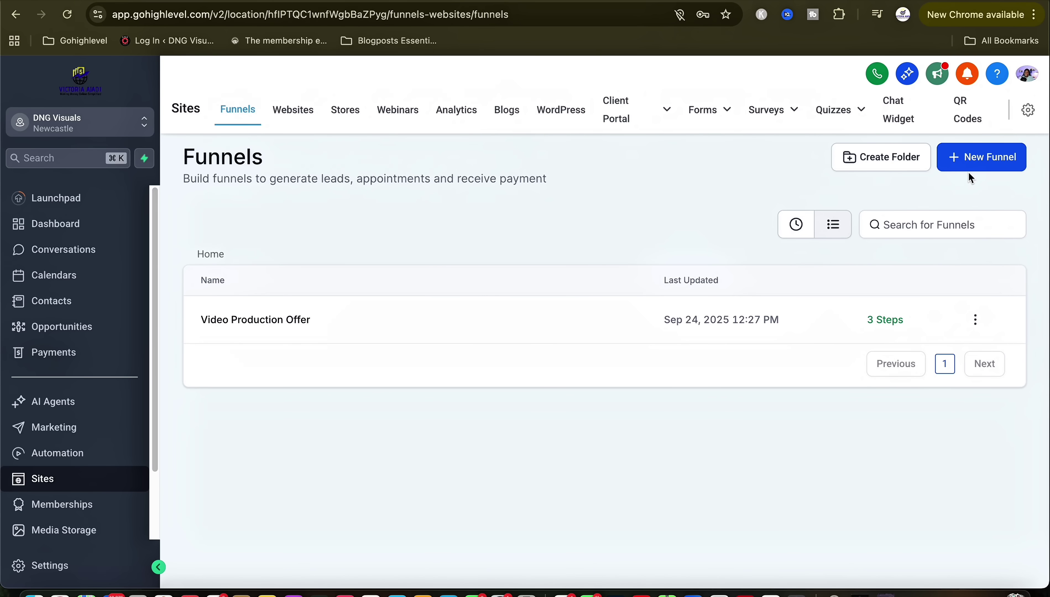
left_click(263, 320)
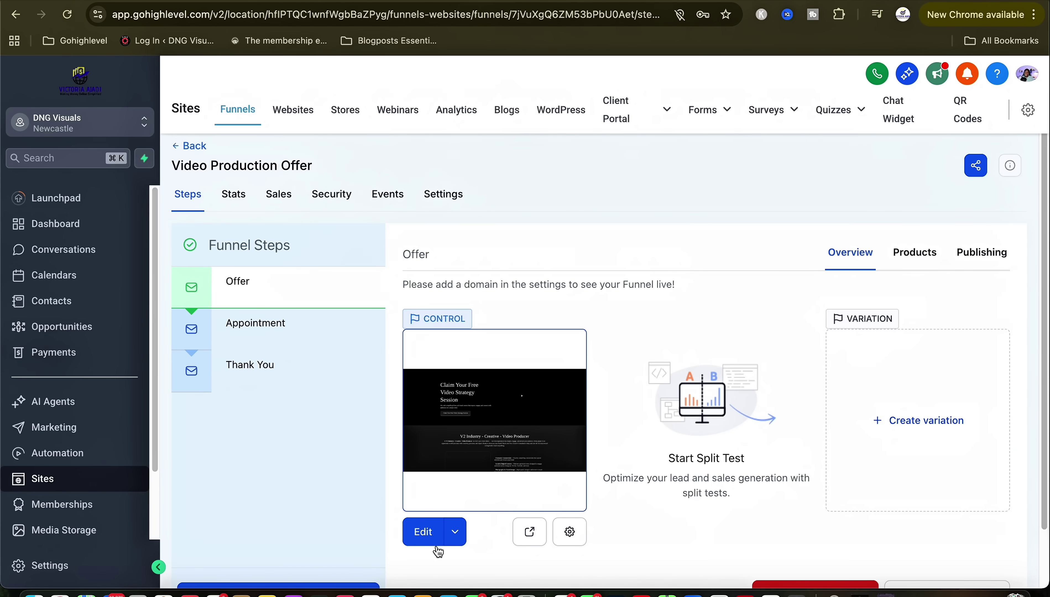
left_click(541, 536)
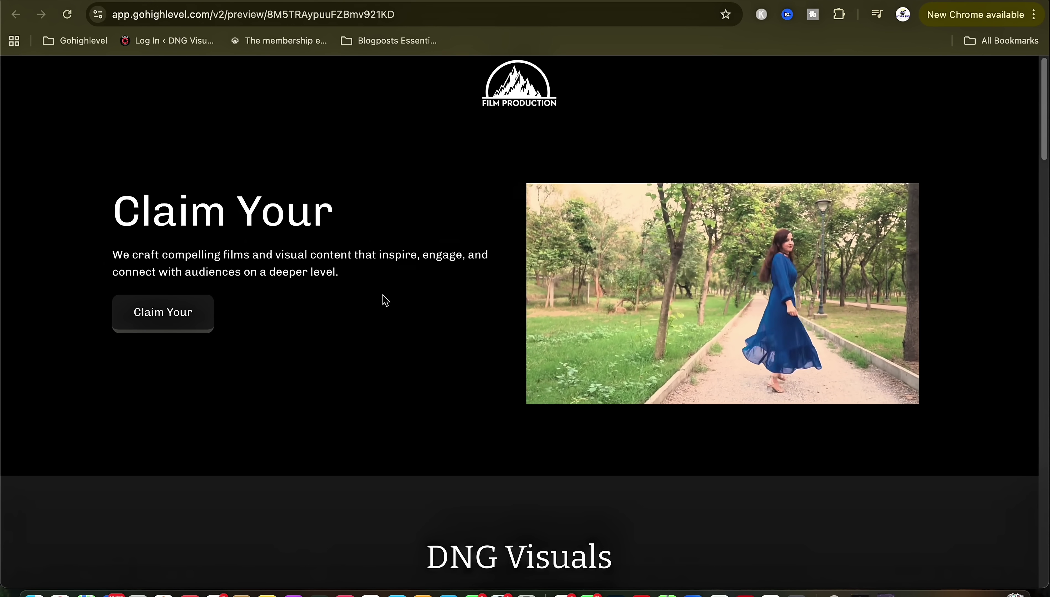
- Examine the hero, introduction and services sections of the Offer page preview
scroll(604, 339, "down", 5)
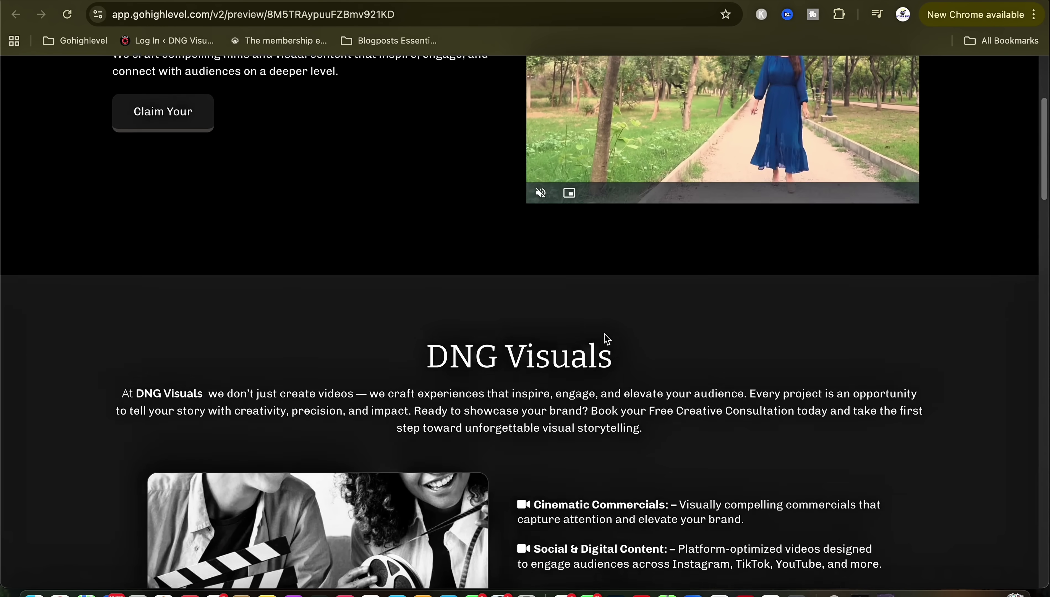
scroll(606, 340, "down", 2)
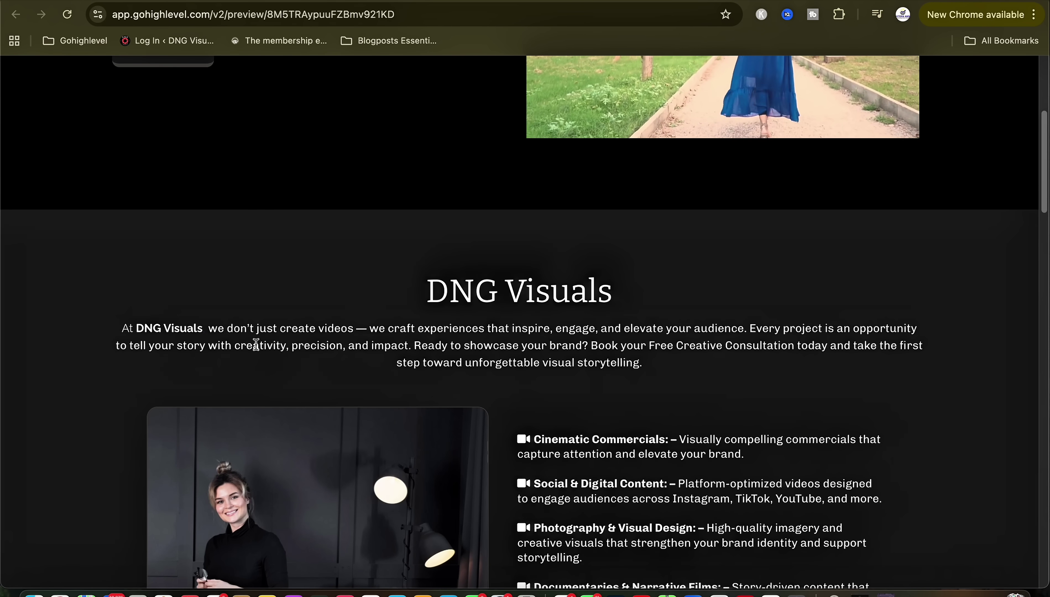
scroll(689, 379, "down", 4)
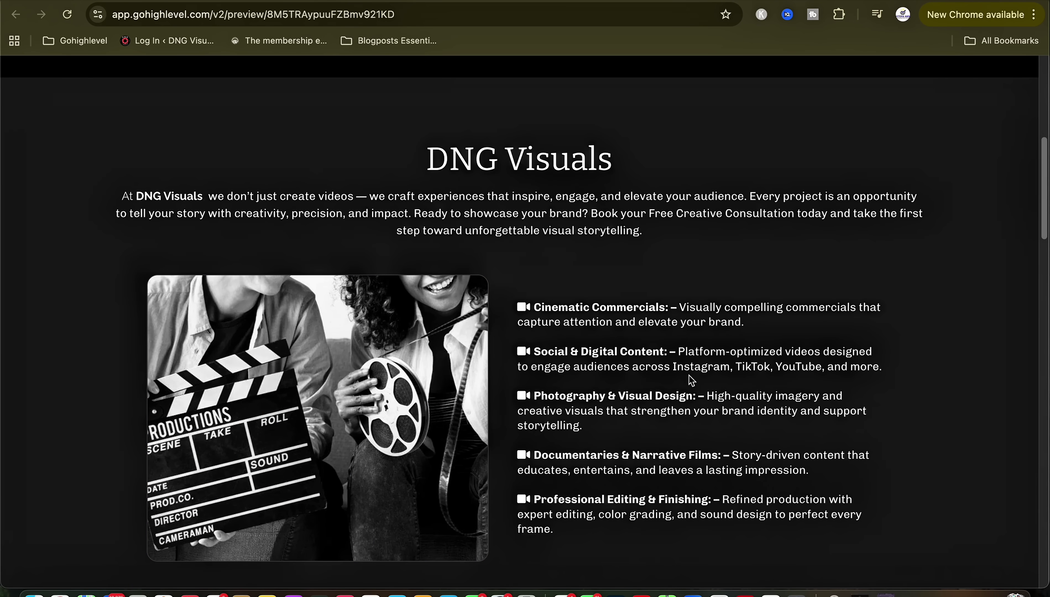
scroll(689, 376, "down", 2)
scroll(690, 375, "down", 12)
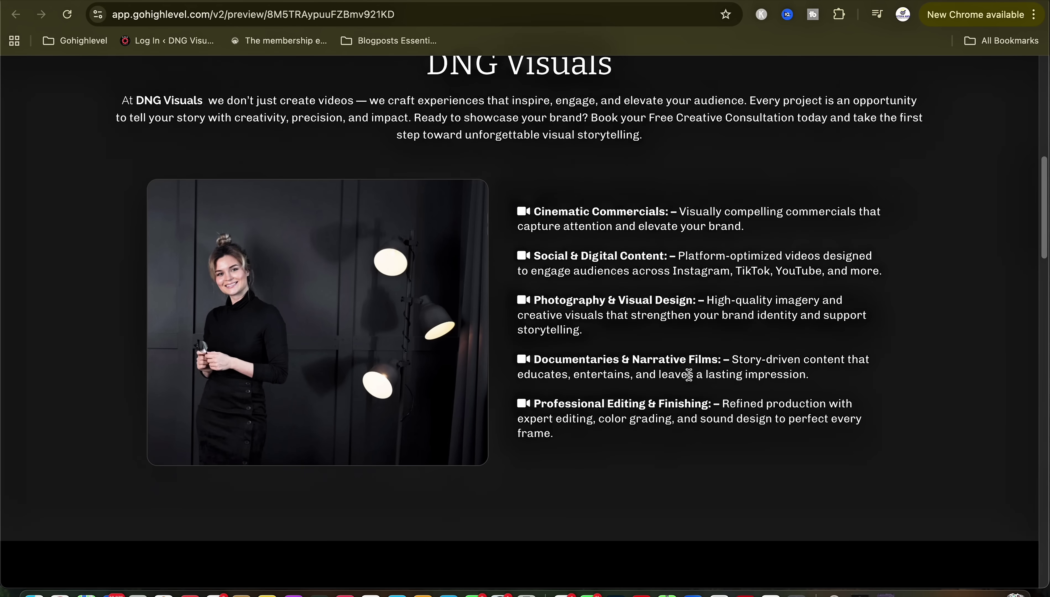
- Examine the testimonials, FAQs and contact section of the Offer page preview, expanding the FAQ about what DNG Visuals specialises in
scroll(689, 375, "down", 5)
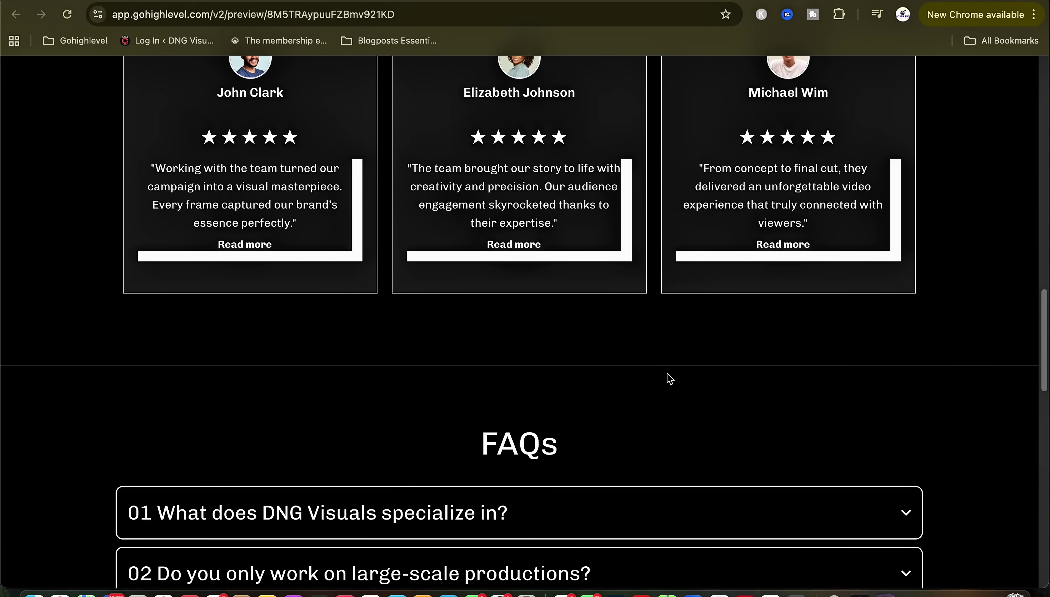
scroll(532, 313, "down", 4)
scroll(532, 313, "down", 4)
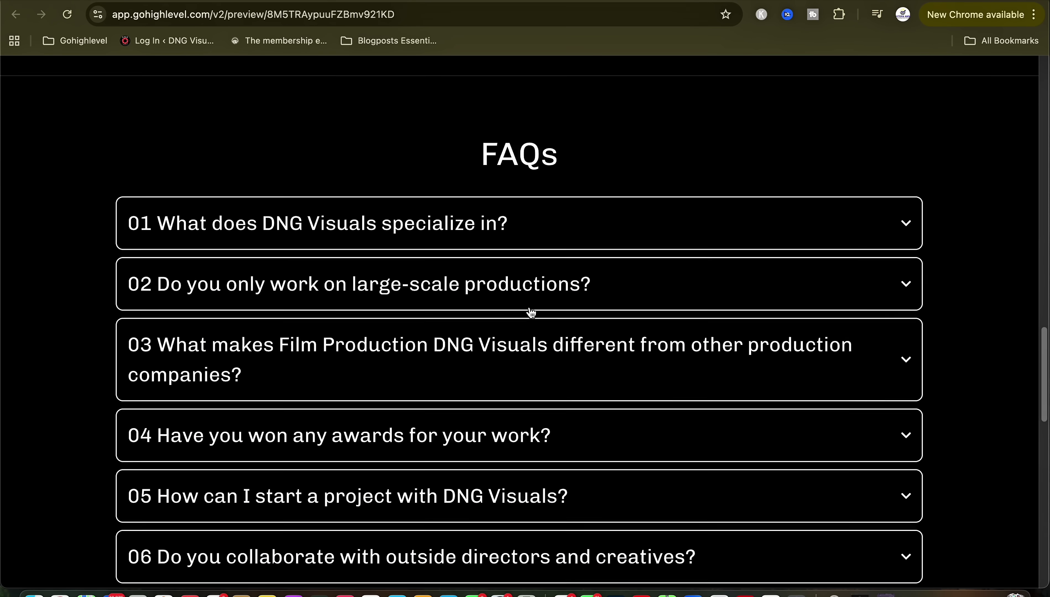
left_click(424, 217)
scroll(534, 365, "down", 4)
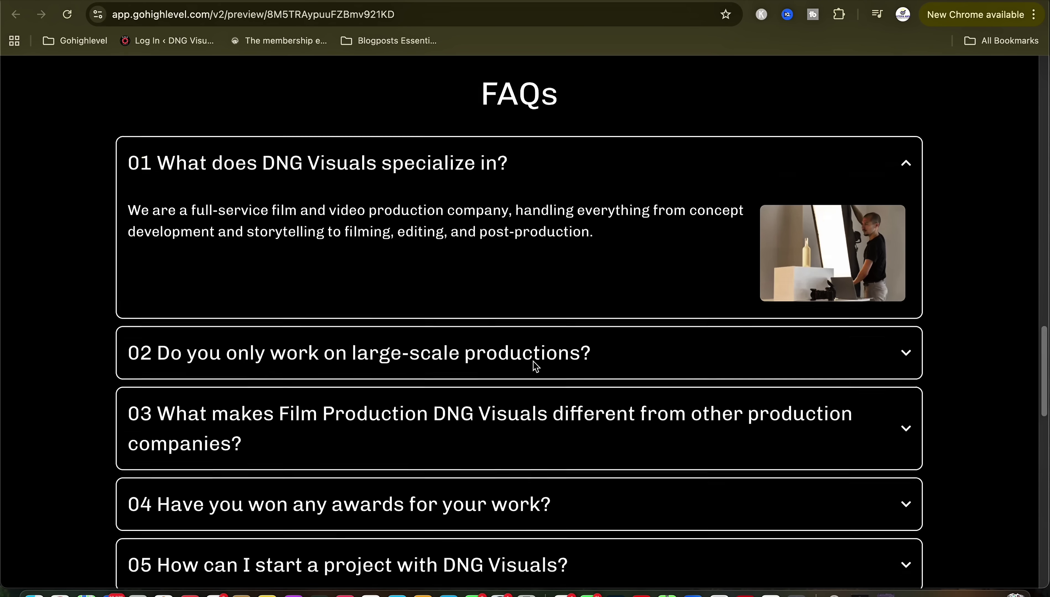
left_click(449, 283)
scroll(451, 294, "down", 12)
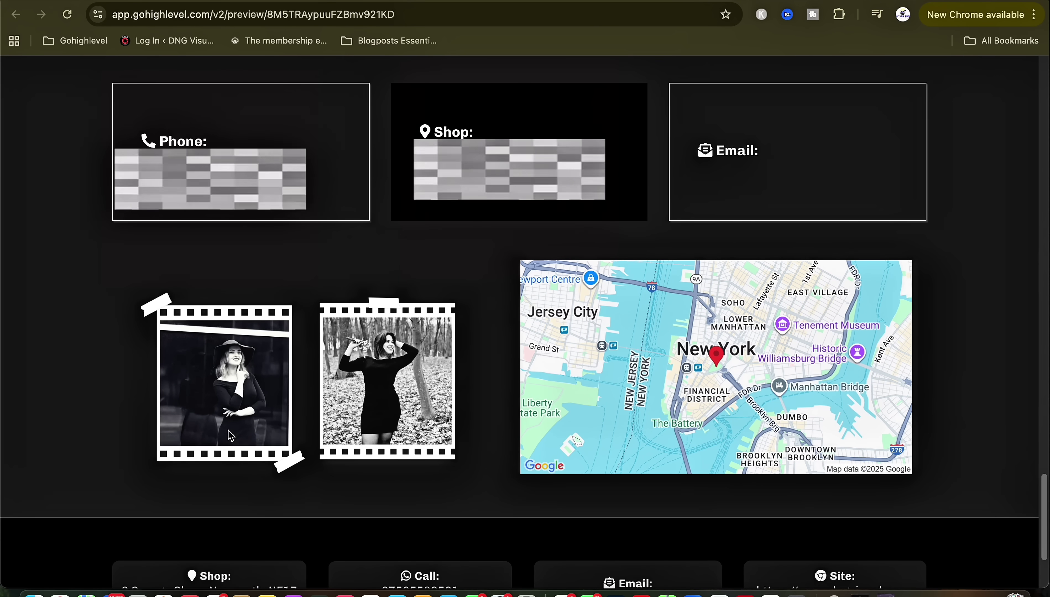
- Open the funnel's Offer page in the page builder and view the settings of its hero video and logo image
scroll(671, 438, "down", 4)
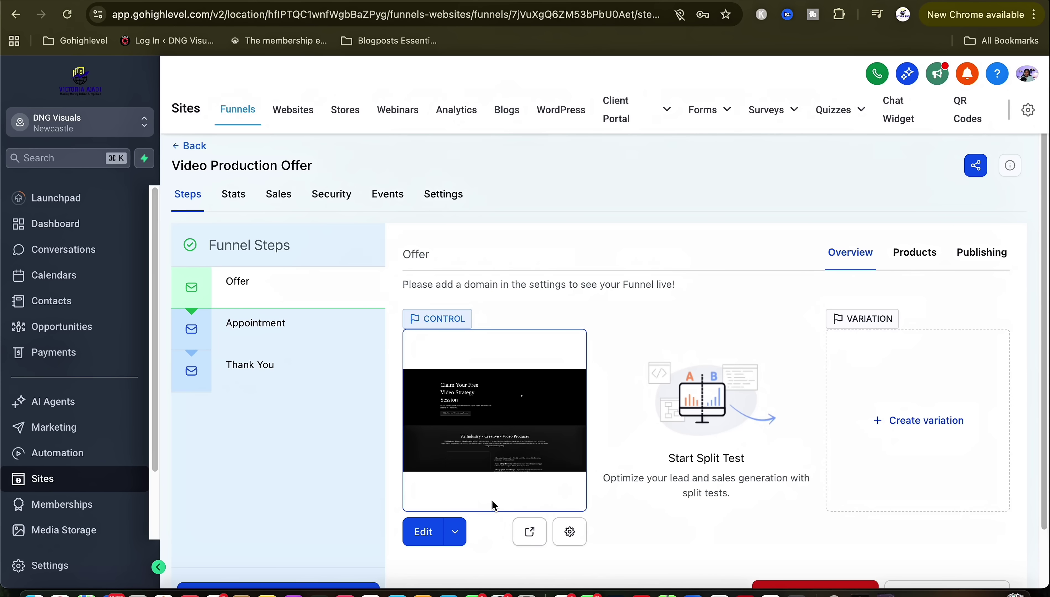
left_click(423, 532)
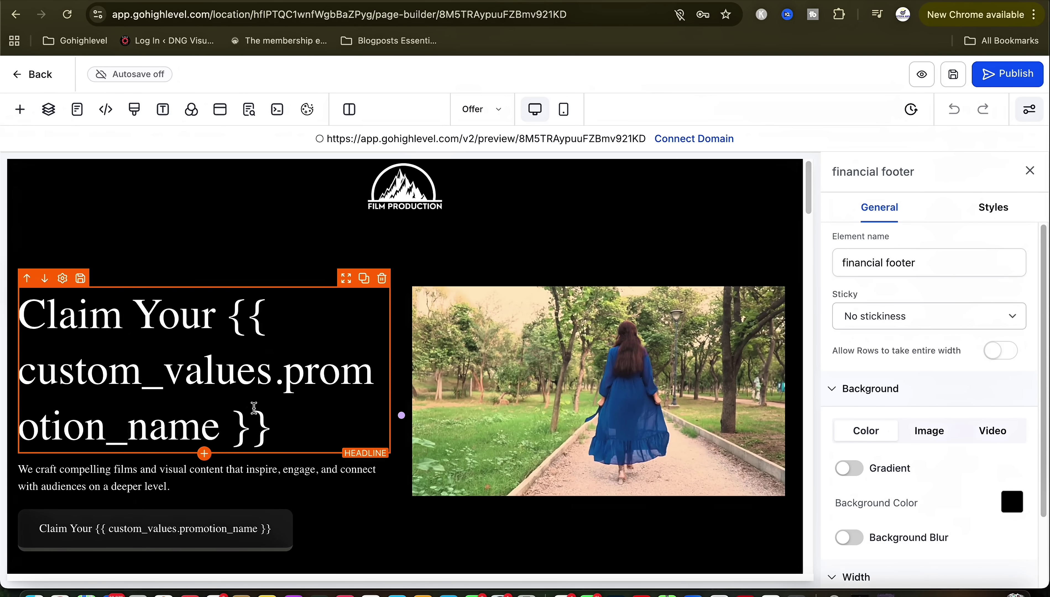
left_click(568, 385)
right_click(568, 386)
key("Escape")
scroll(916, 379, "down", 6)
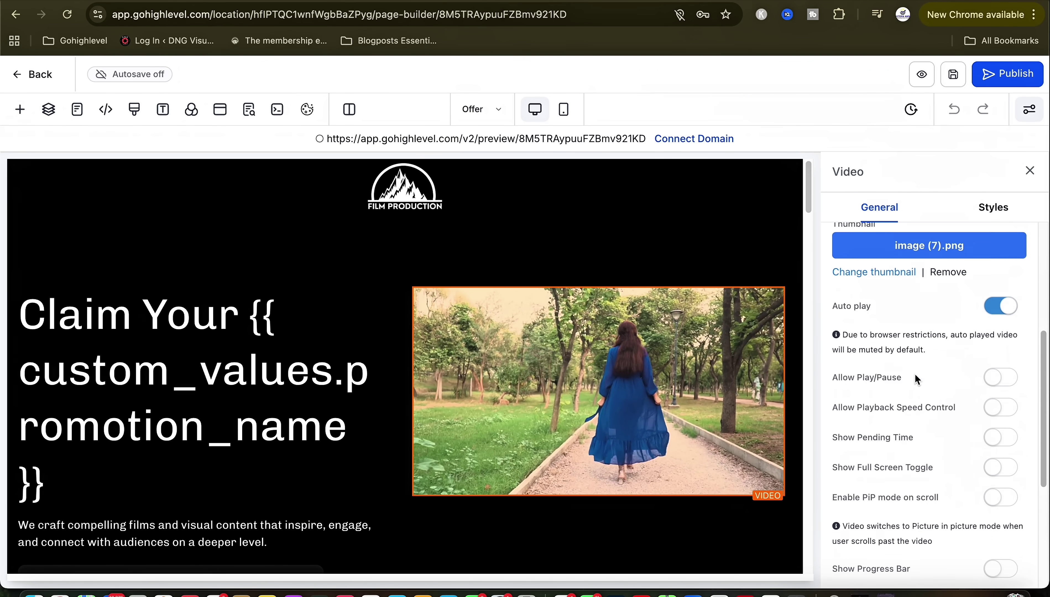
scroll(916, 379, "down", 5)
left_click(416, 206)
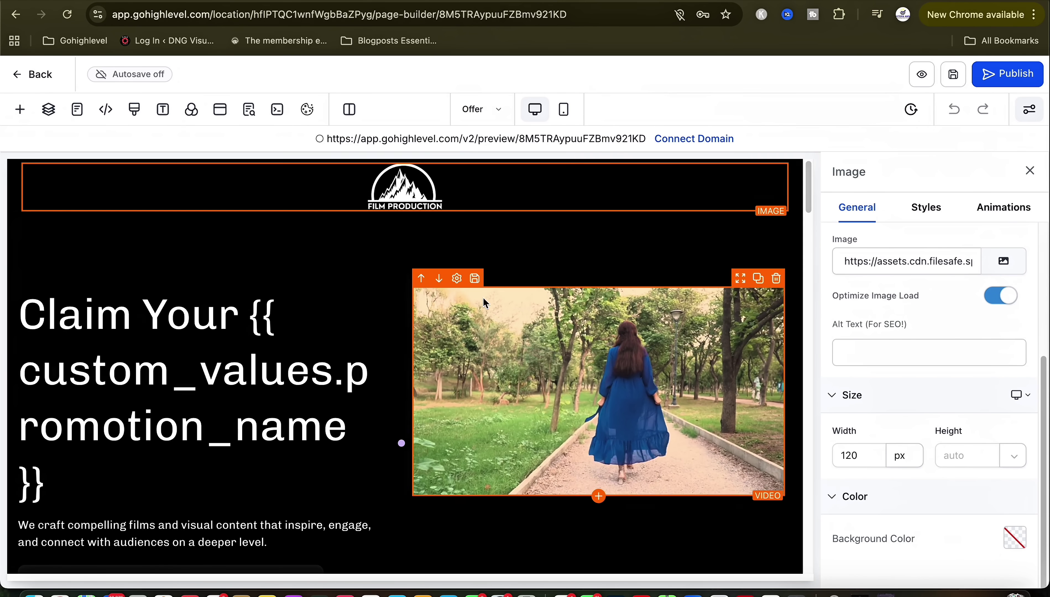
- Look through the services and testimonials sections of the Offer page in the builder, and return to the funnel
scroll(509, 315, "down", 15)
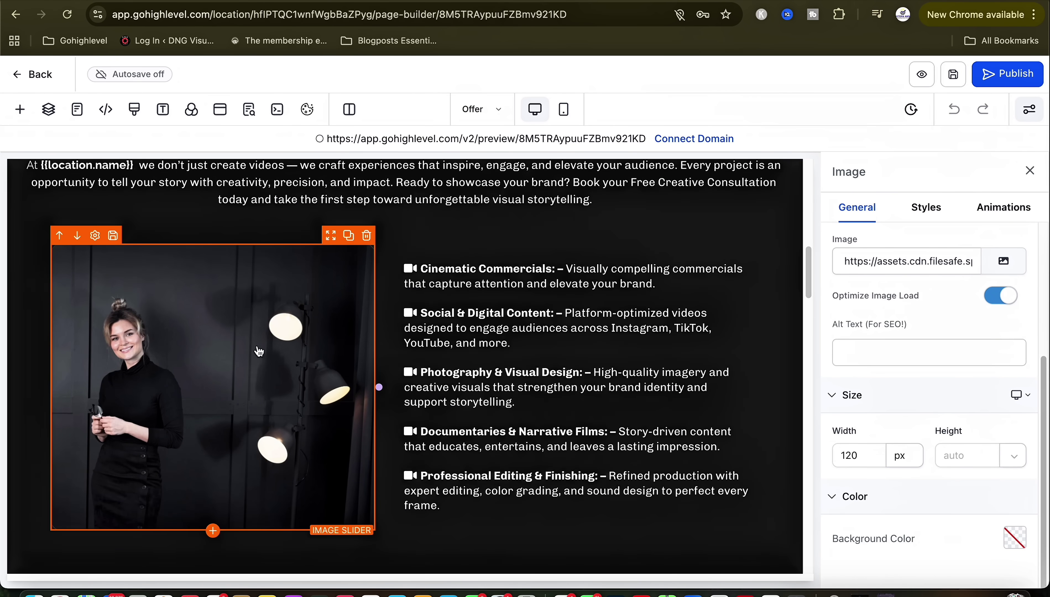
scroll(472, 370, "down", 10)
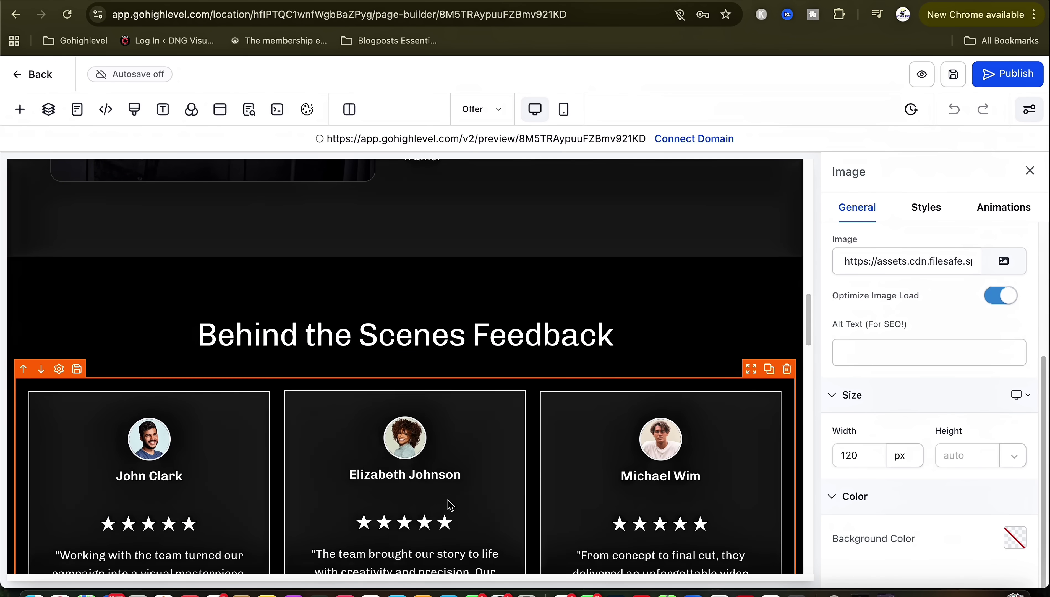
scroll(448, 503, "down", 10)
scroll(487, 461, "down", 7)
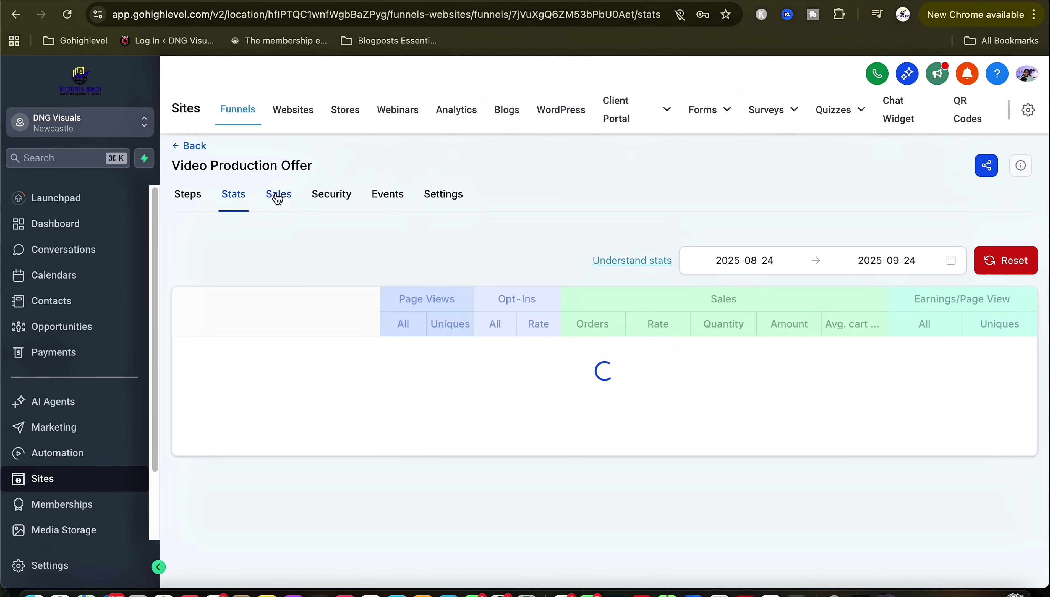
- View the Video Production Offer funnel's sales, security and general settings, including its domain, tracking code and optimisation options
left_click(278, 199)
left_click(330, 195)
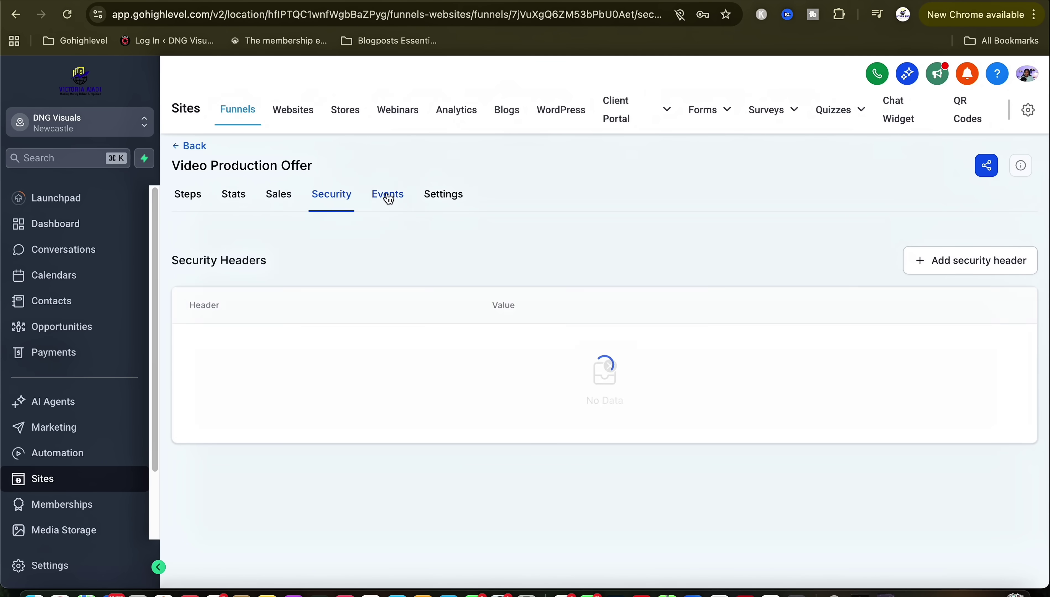
left_click(444, 194)
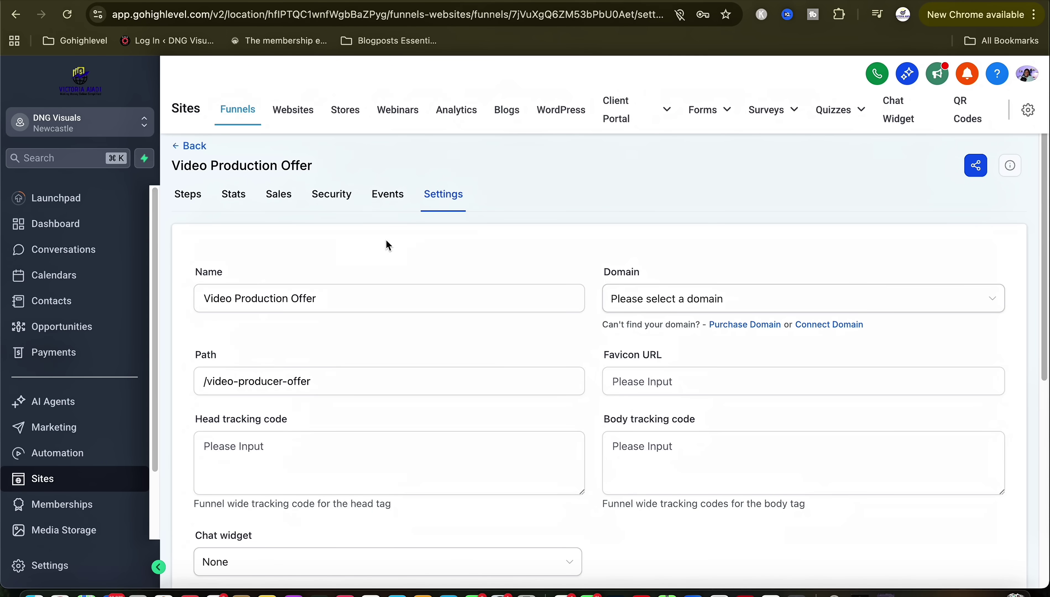
scroll(300, 468, "down", 5)
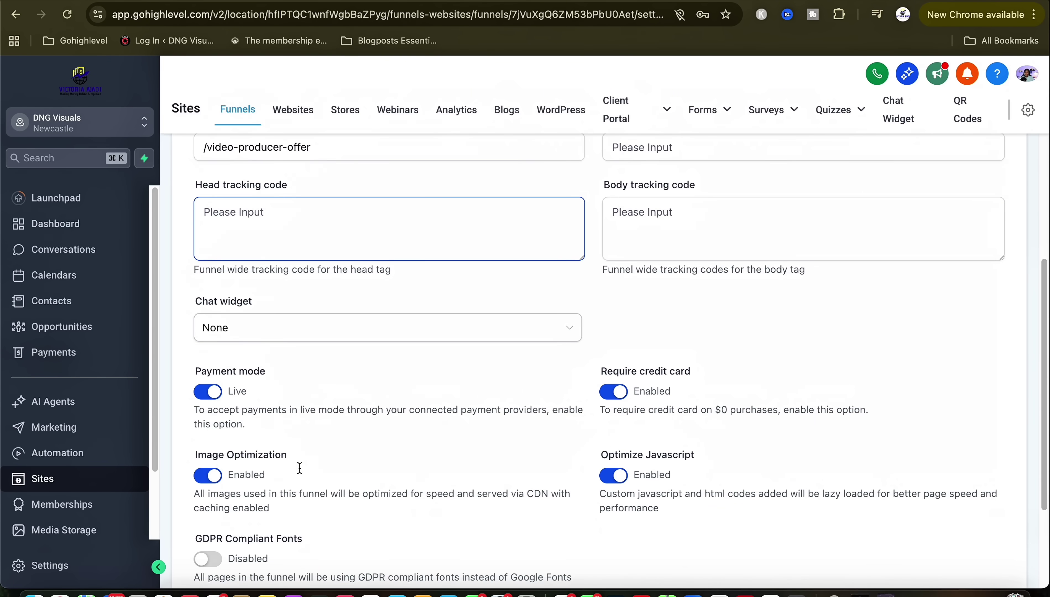
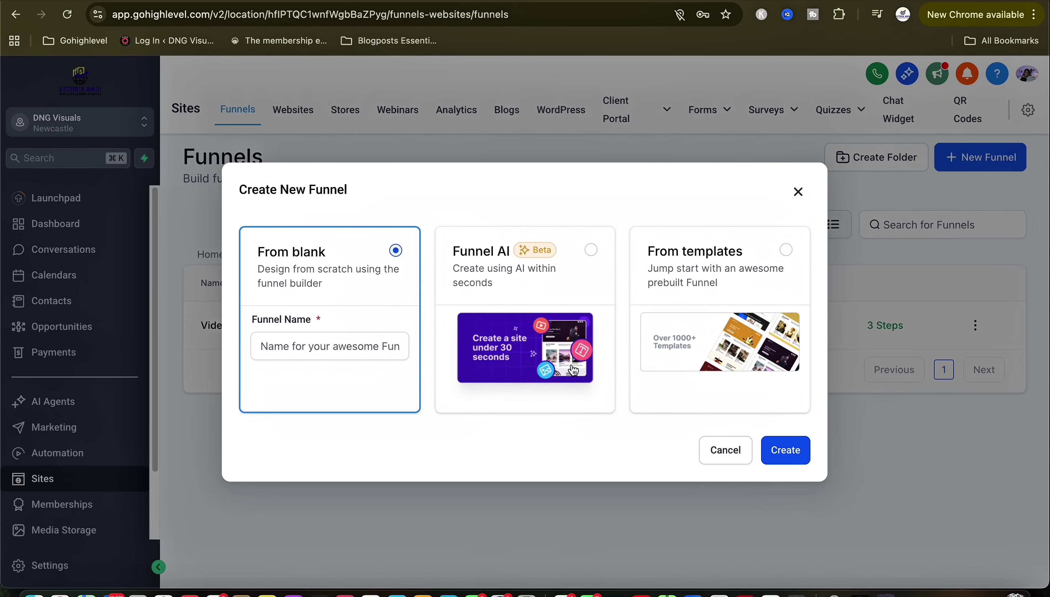
- Start a new funnel with Funnel AI to view its business name and industry form, and close it without creating anything
left_click(592, 251)
left_click(785, 450)
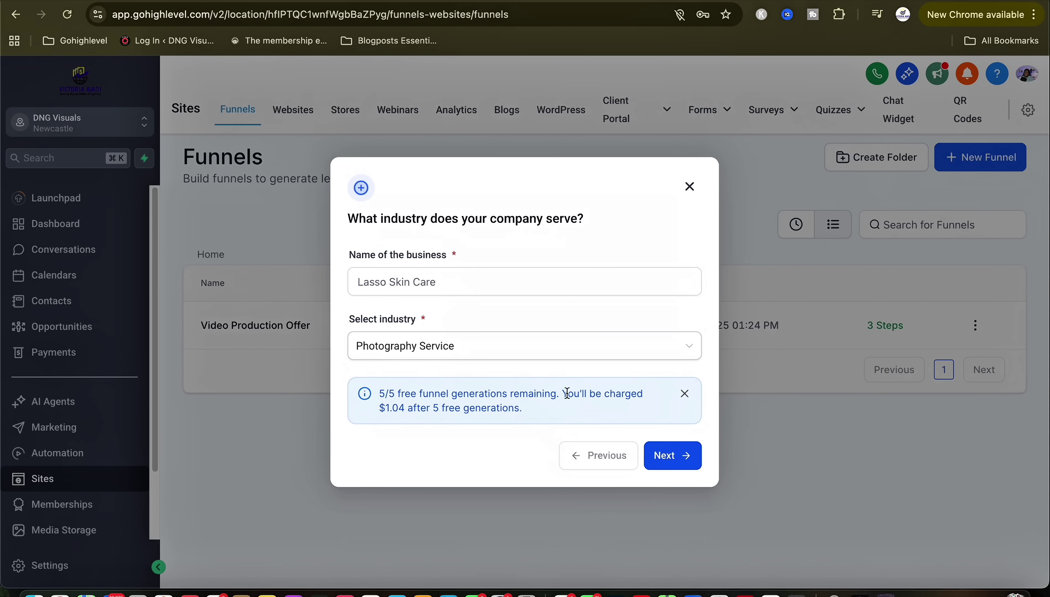
left_click(689, 187)
- Open the Video Producer website, look over its pages, and view the Home page in the builder before returning to the page list
left_click(309, 122)
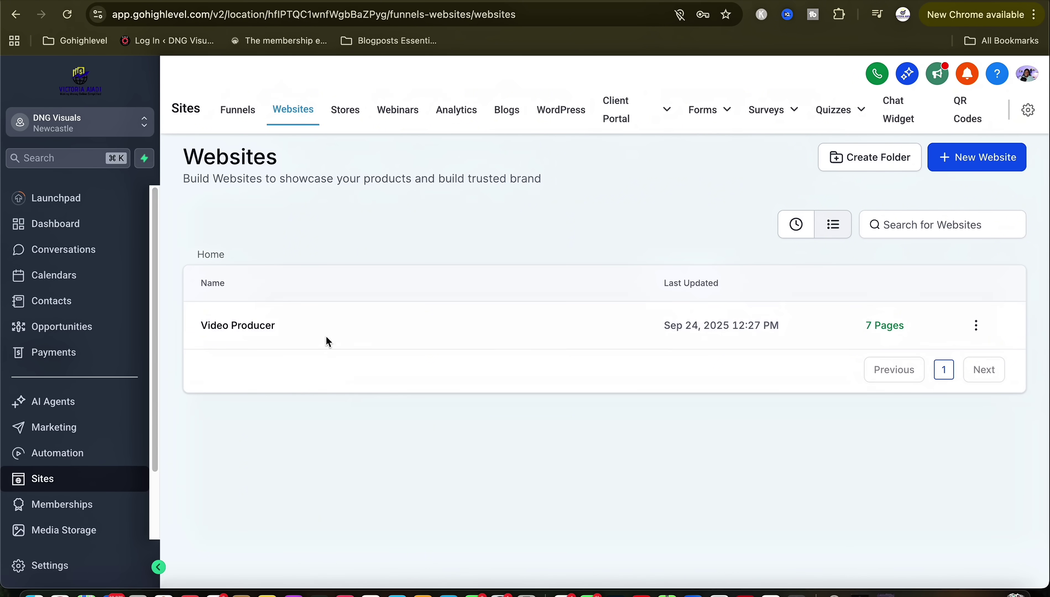
left_click(237, 325)
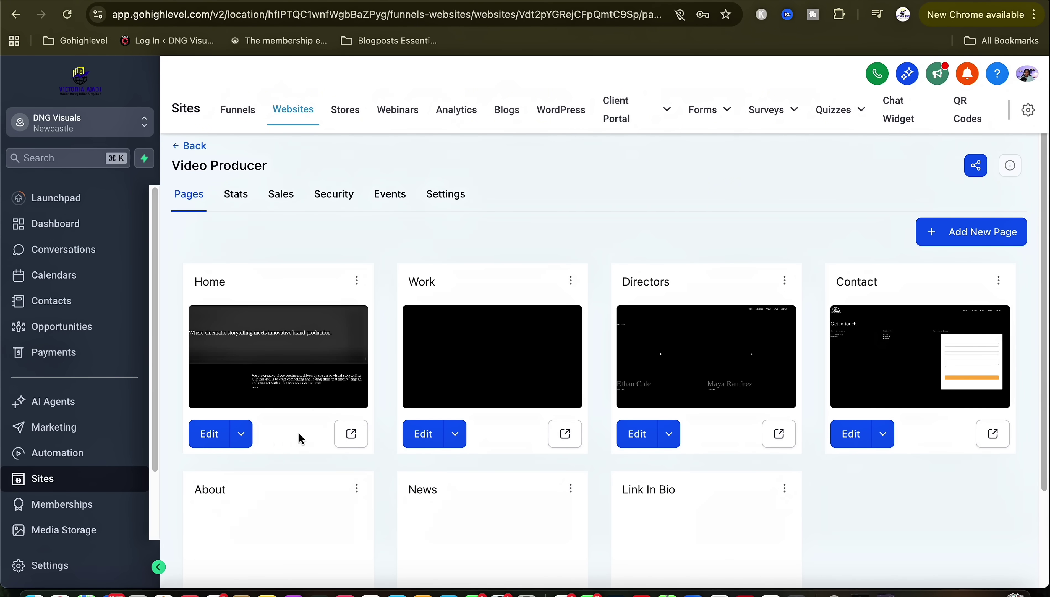
scroll(773, 428, "down", 3)
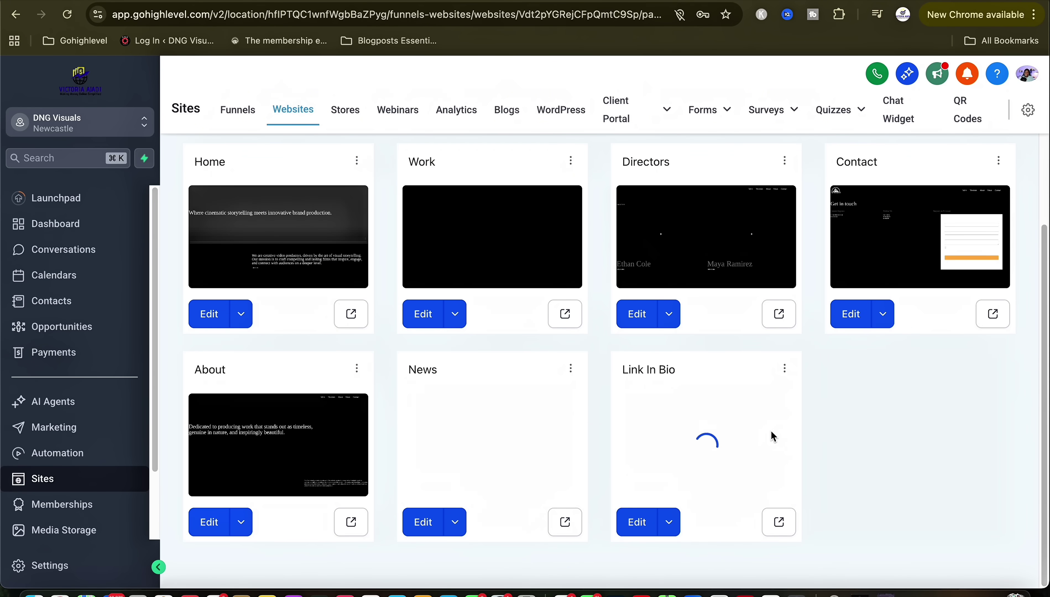
scroll(286, 415, "up", 3)
left_click(237, 353)
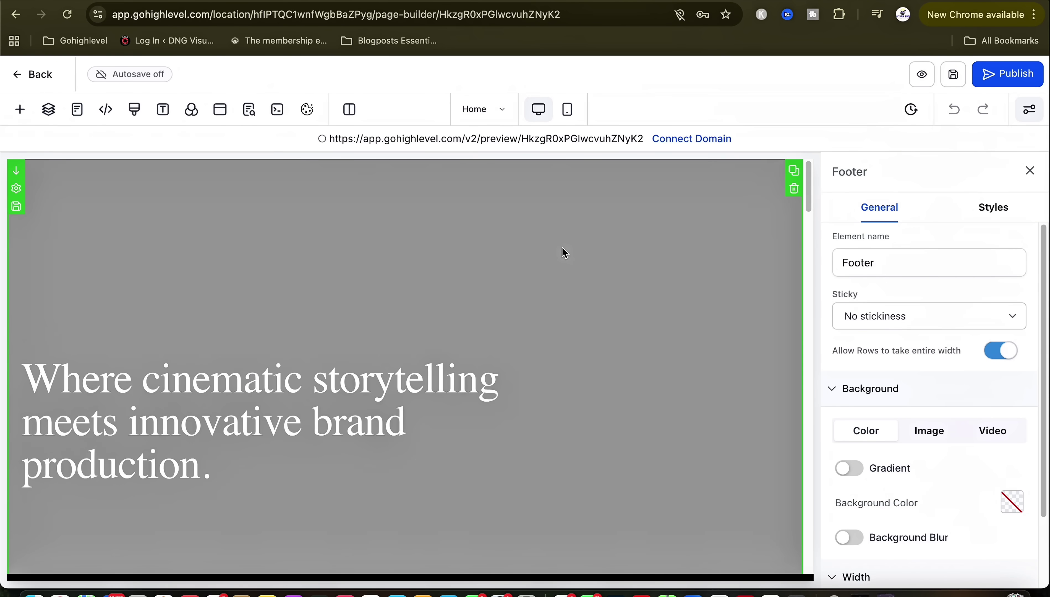
scroll(599, 358, "down", 20)
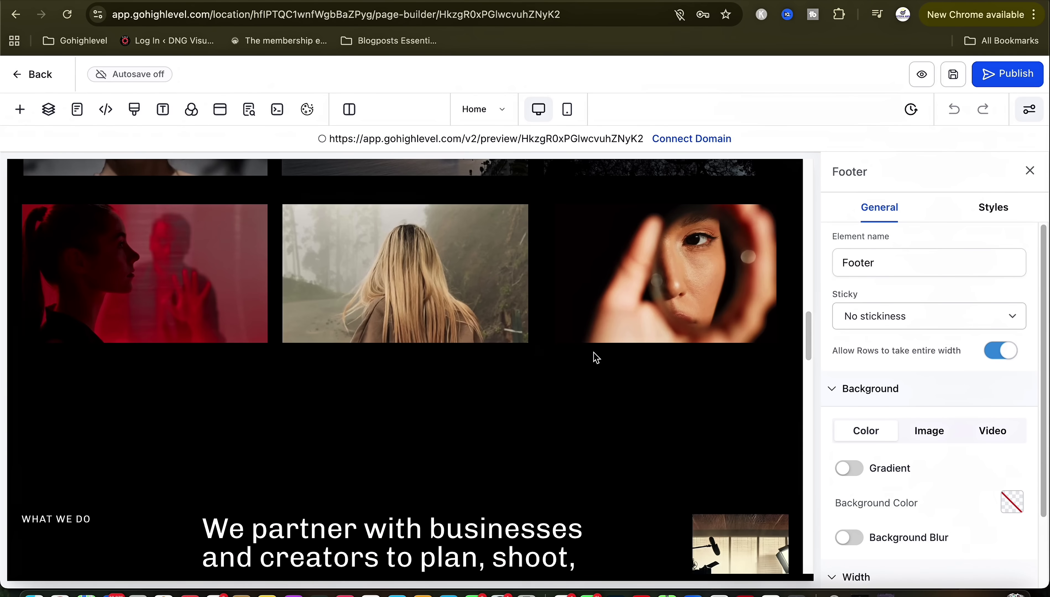
left_click(17, 74)
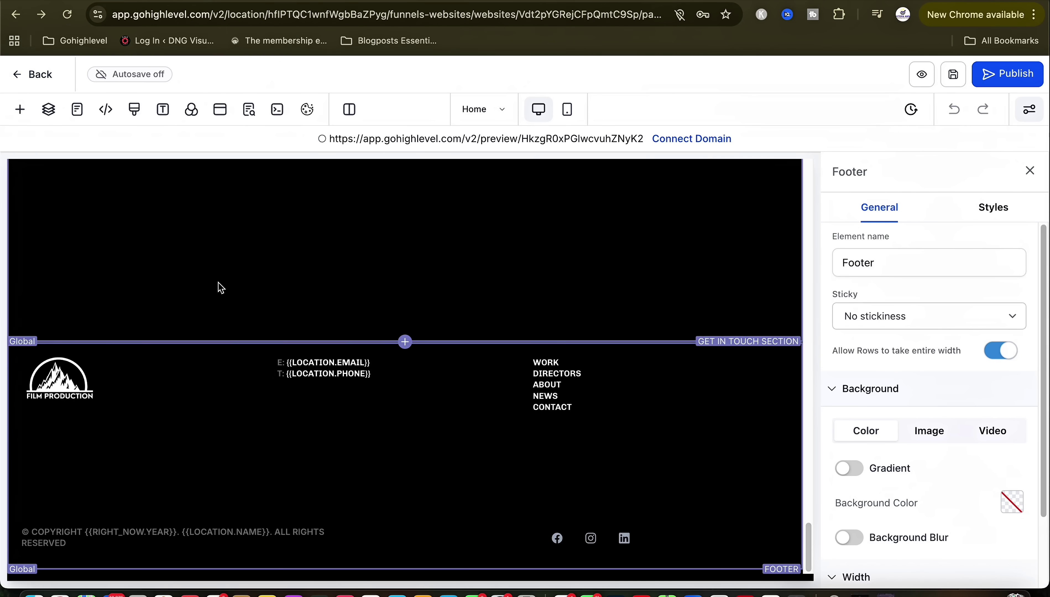
- Preview the Home page and examine its hero, Latest Work, What We Do, services and footer sections, and close the preview
left_click(365, 445)
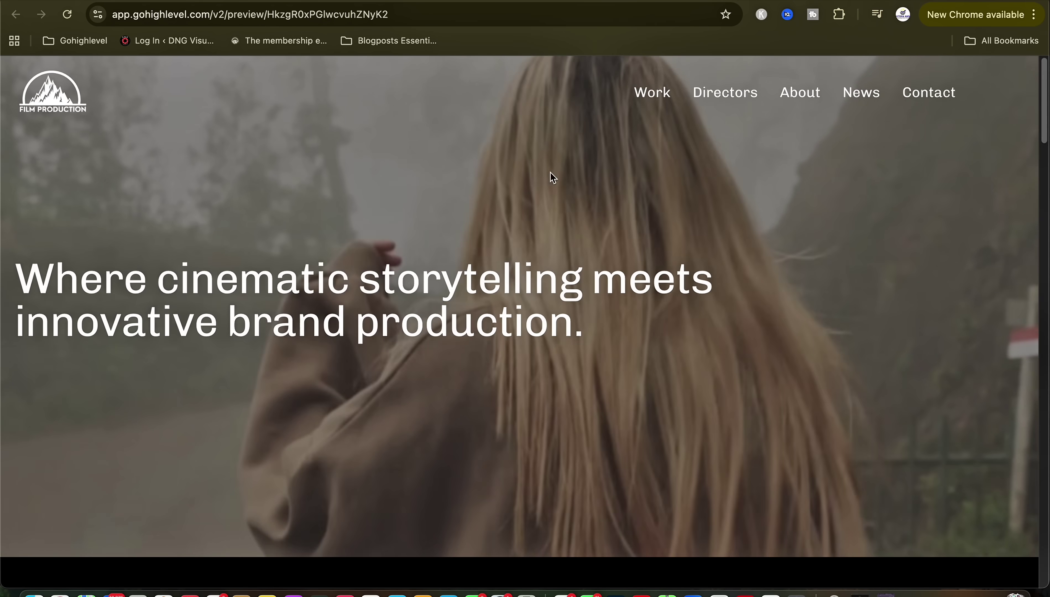
scroll(458, 349, "down", 8)
scroll(458, 348, "down", 9)
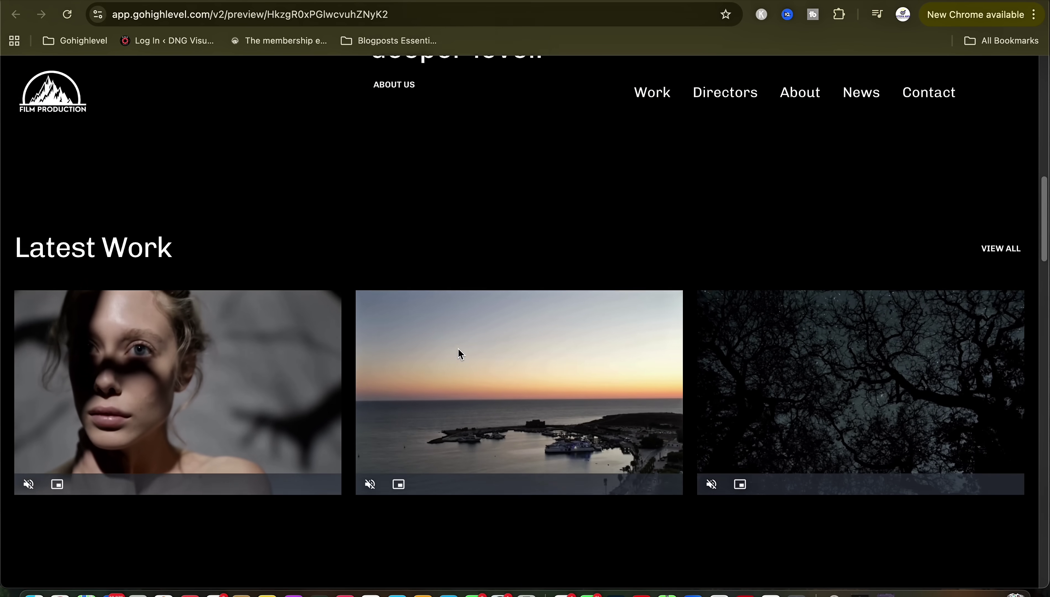
scroll(458, 348, "down", 7)
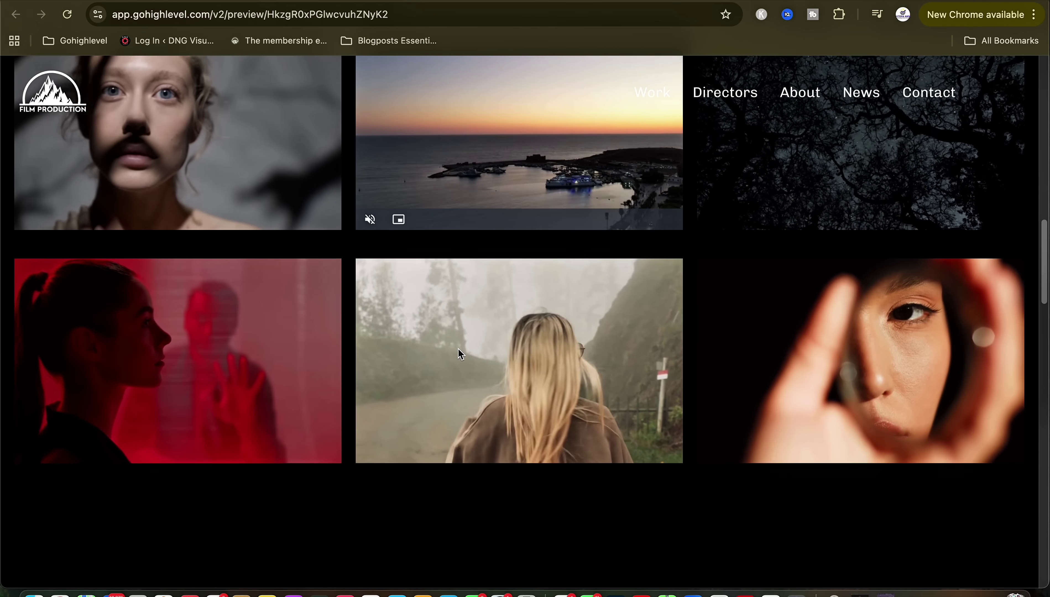
scroll(457, 349, "down", 8)
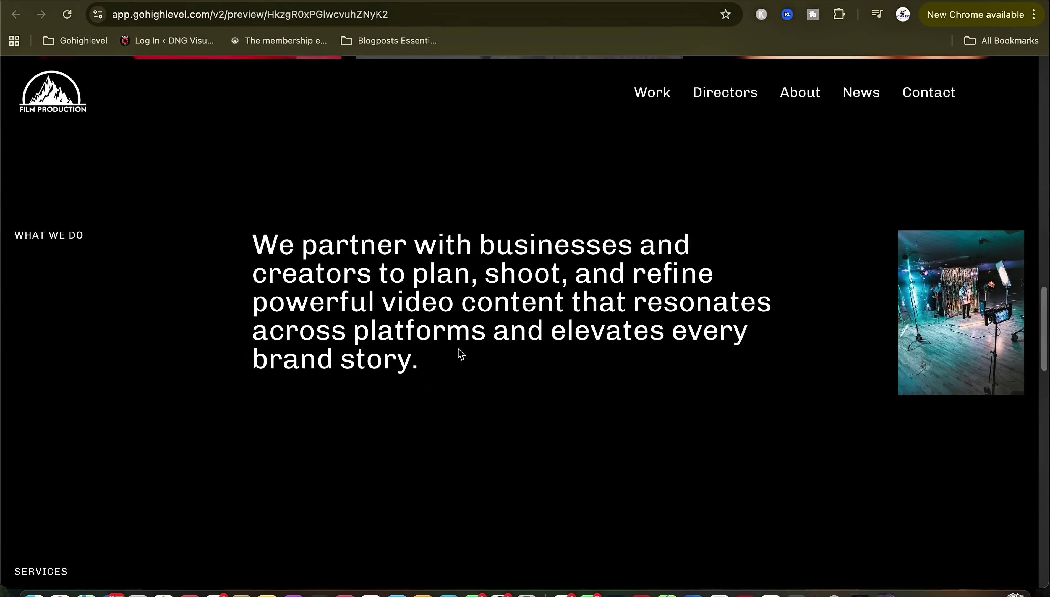
scroll(458, 349, "down", 7)
scroll(458, 349, "down", 18)
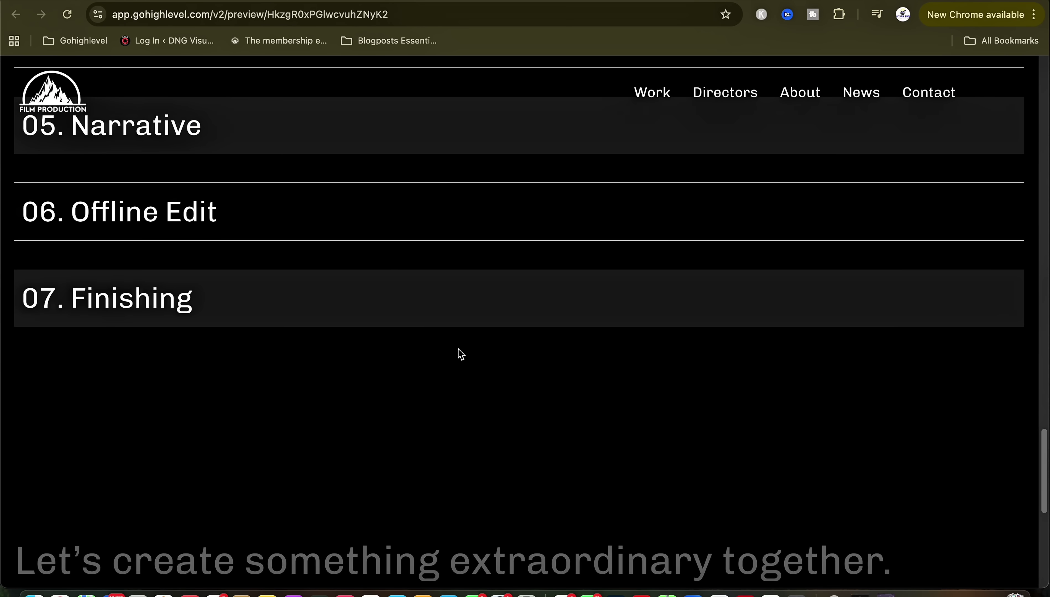
scroll(458, 352, "down", 6)
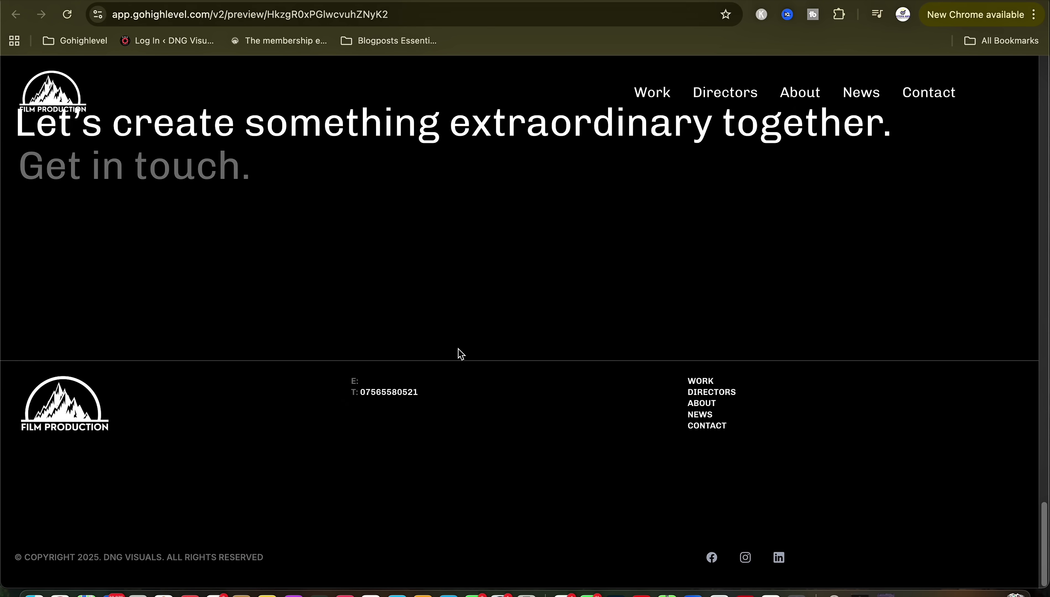
key("super+w")
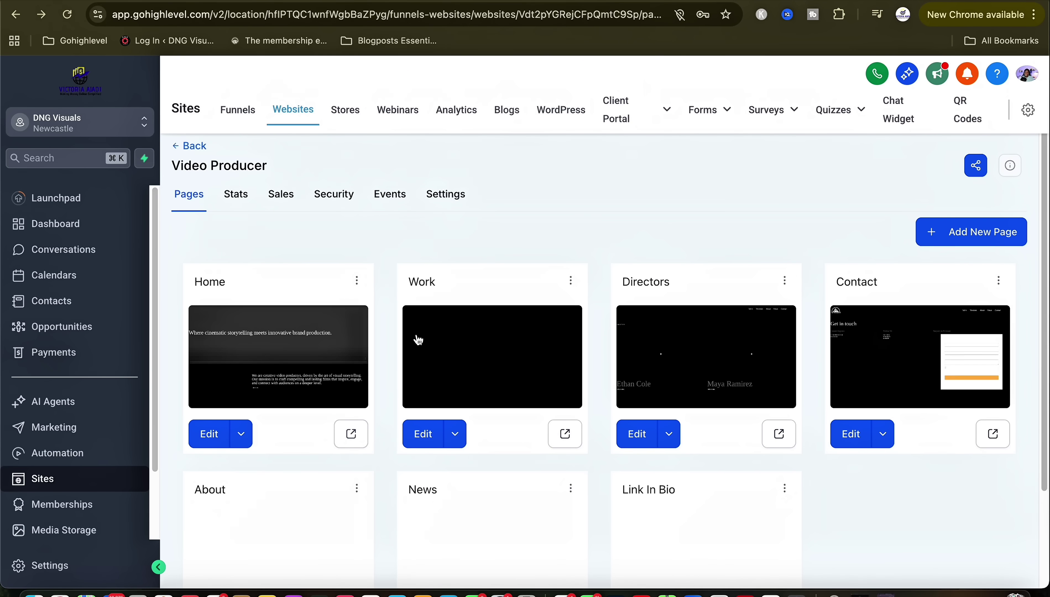
- Open the Link In Bio page in the builder to view its link buttons and social icons, and return to the website's pages
scroll(640, 476, "down", 3)
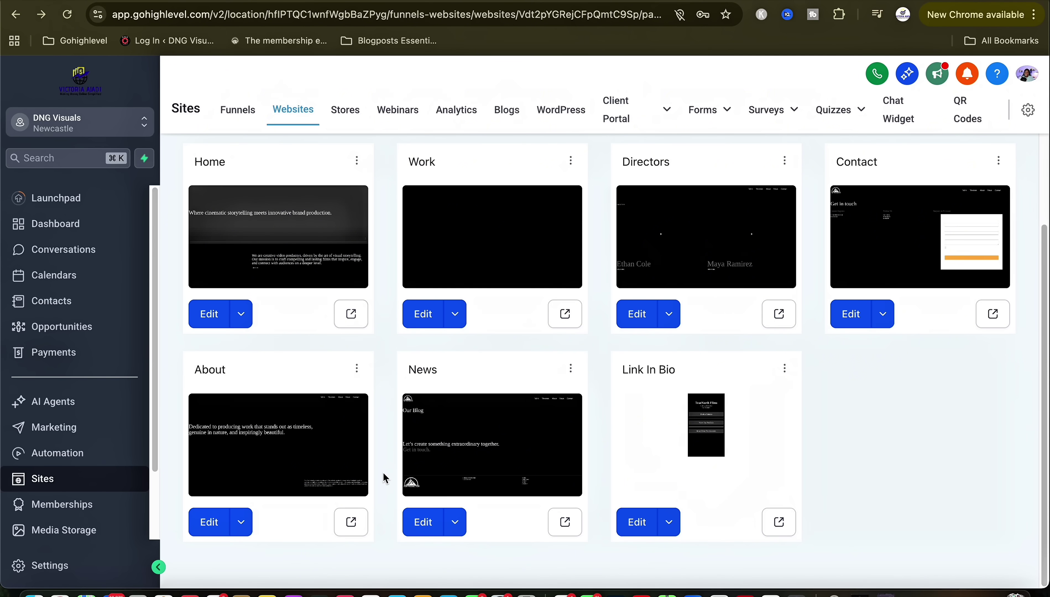
left_click(630, 520)
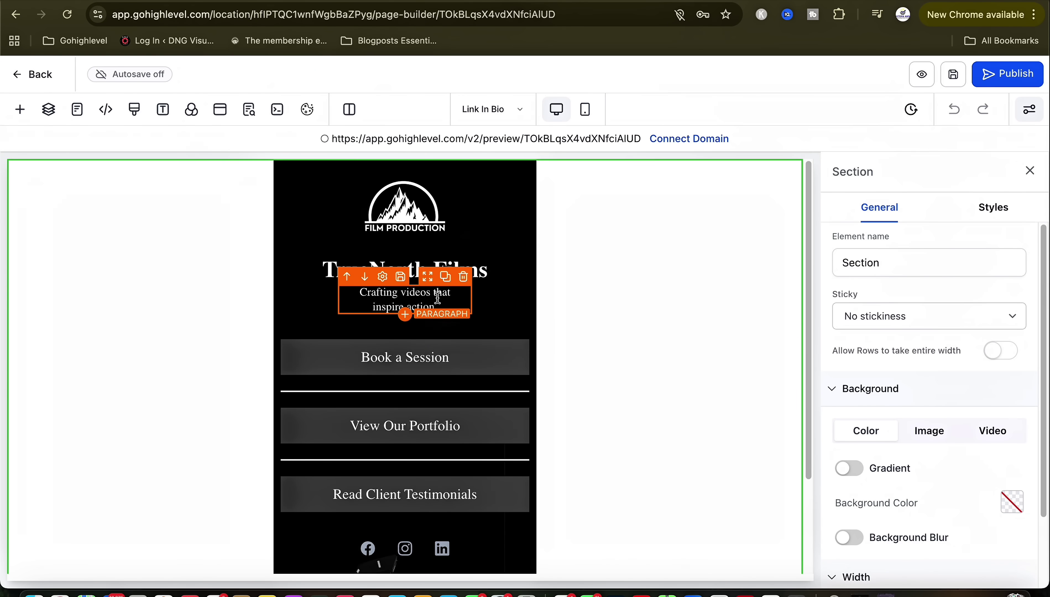
scroll(442, 359, "down", 3)
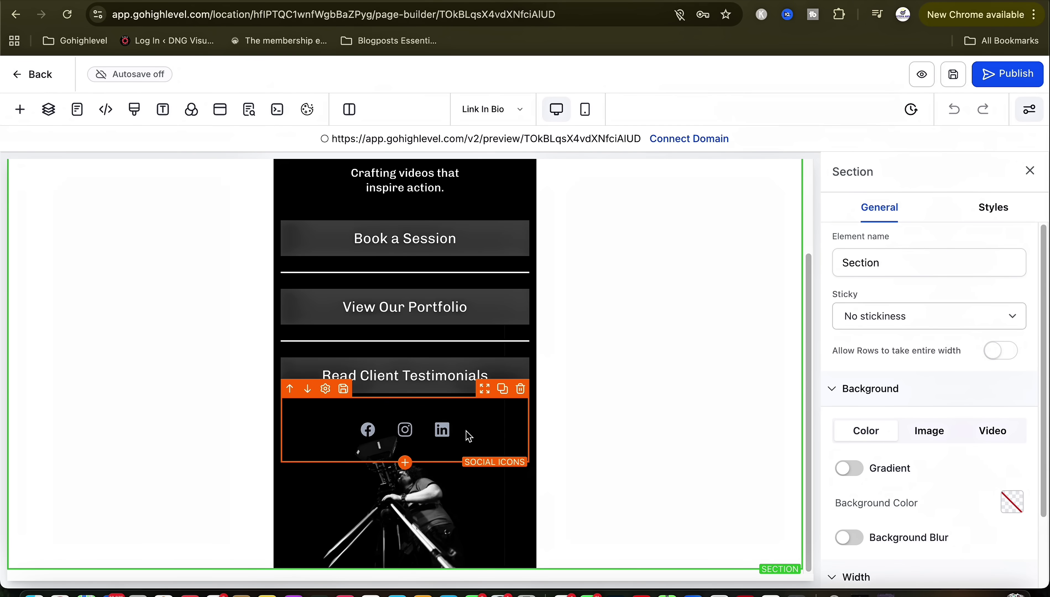
left_click(16, 14)
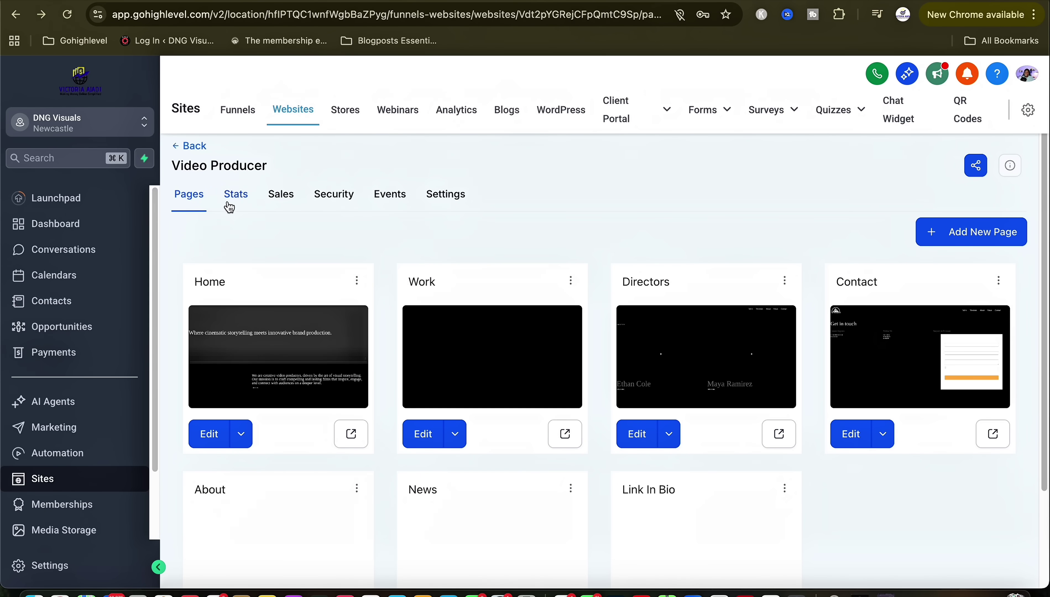
- View the Stores and Webinars sections, opening the On Demand Webinar setup to see its steps and closing it without creating a webinar
left_click(345, 109)
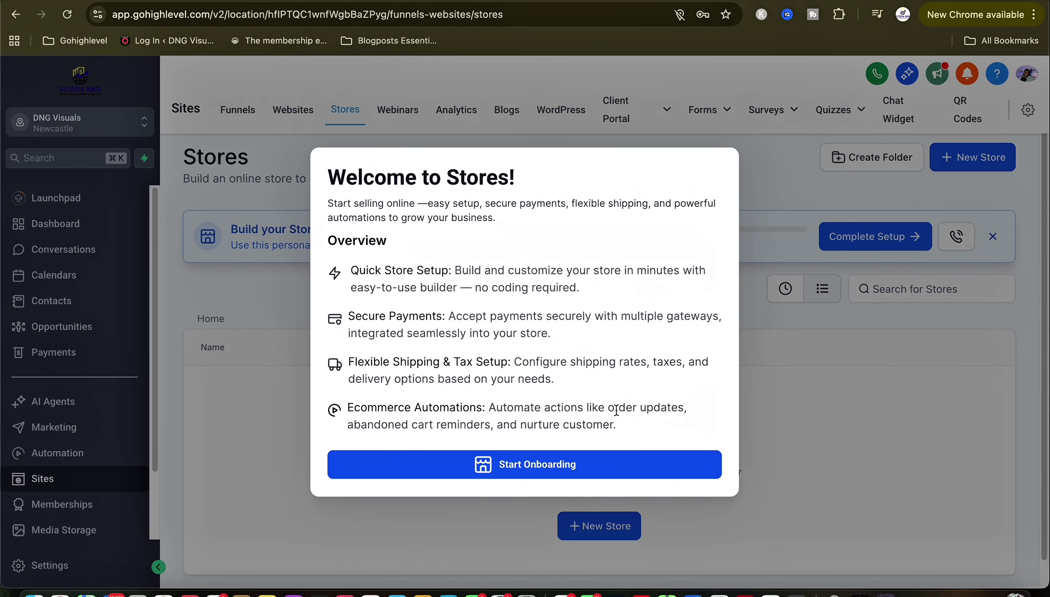
left_click(394, 110)
scroll(559, 419, "down", 1)
left_click(600, 516)
left_click(687, 396)
left_click(442, 418)
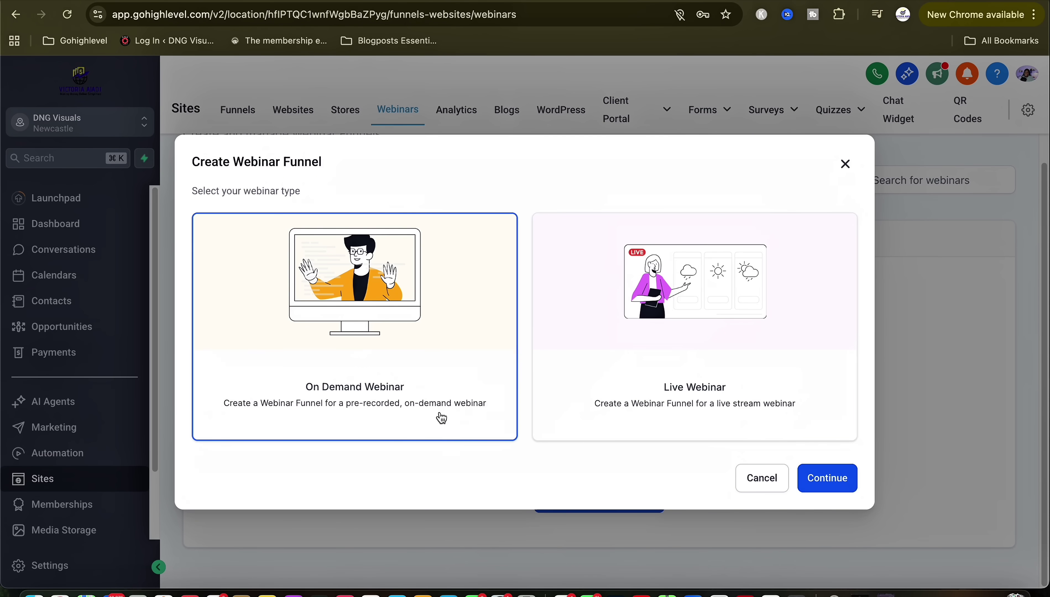
left_click(825, 479)
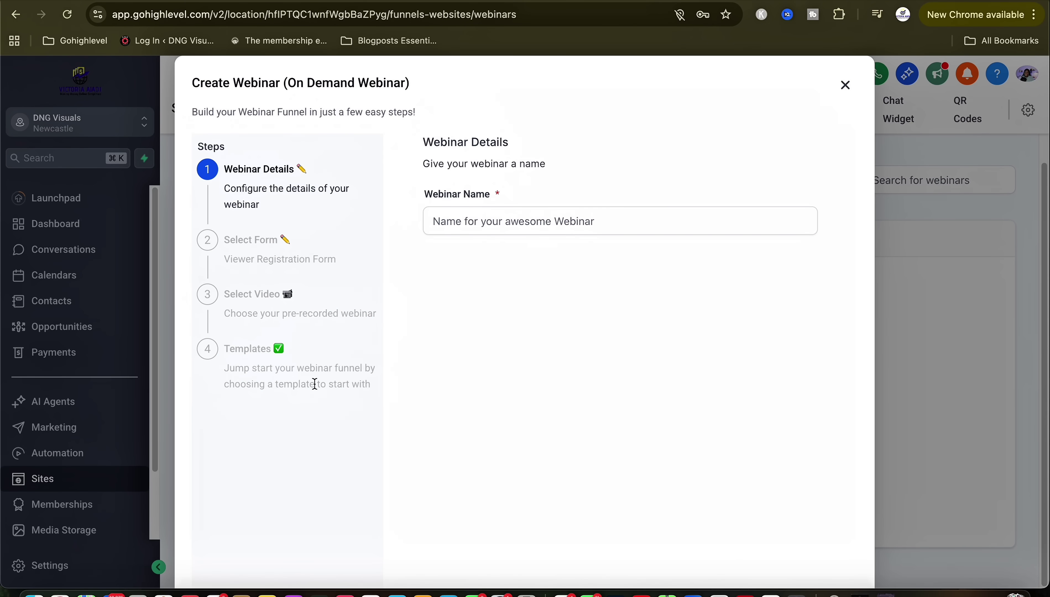
left_click(844, 84)
- View the Analytics and Blogs sections of Sites, and open the client portal dashboard in Memberships
left_click(473, 119)
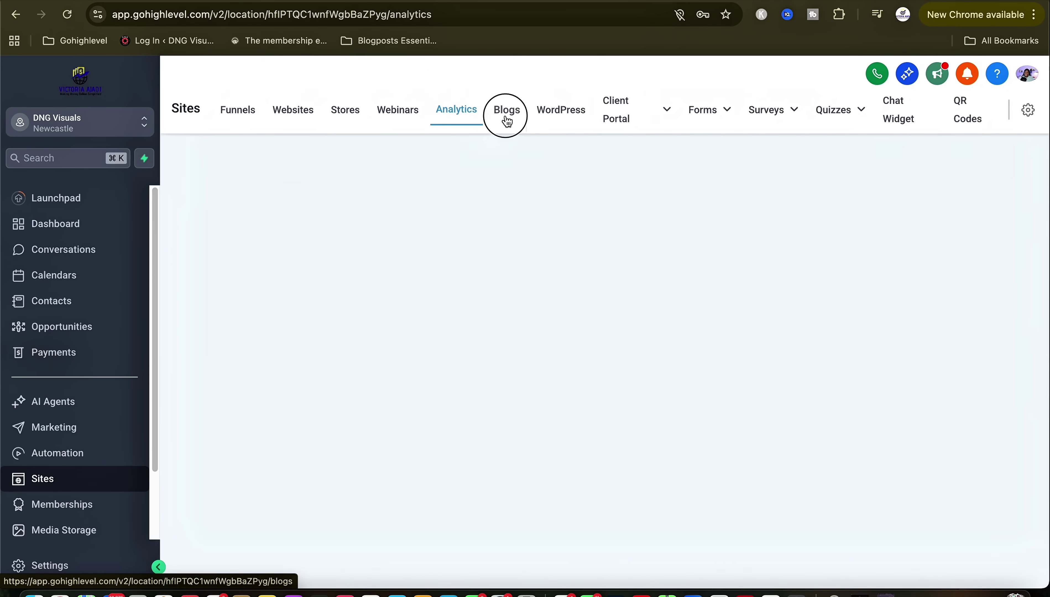
left_click(505, 115)
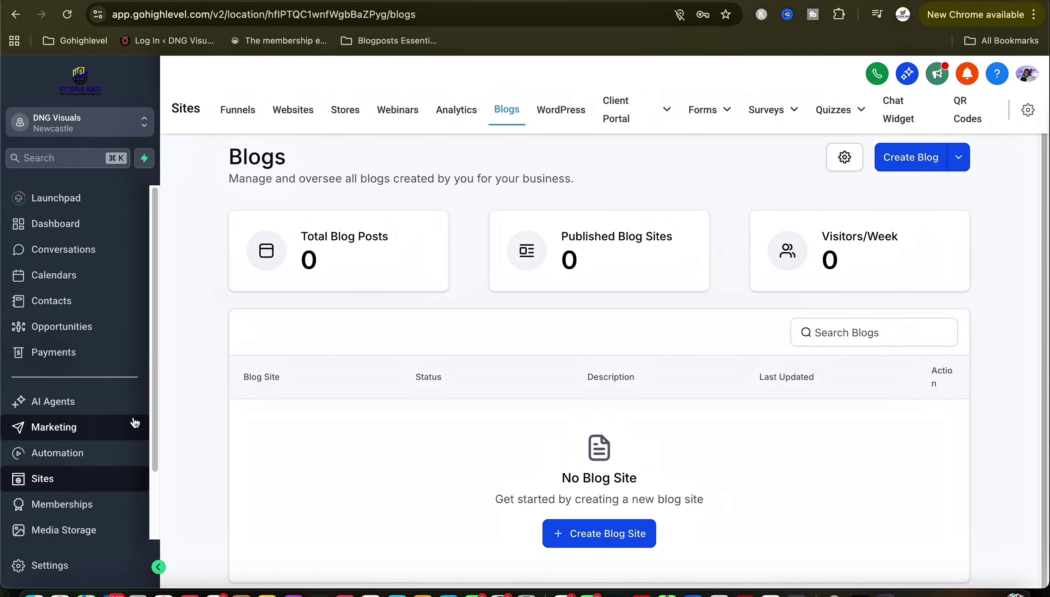
left_click(48, 504)
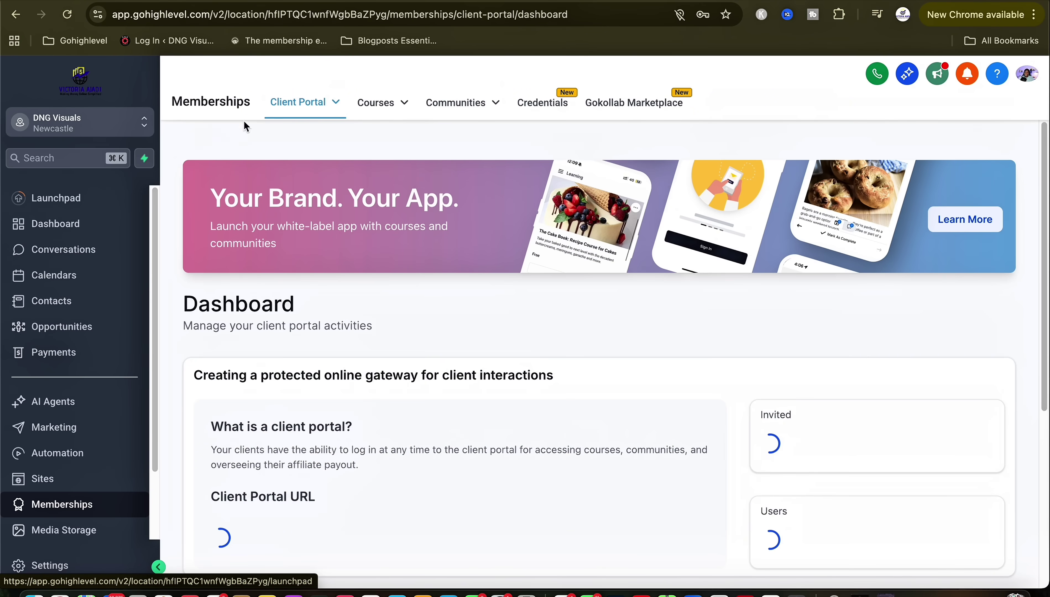
- View the Gokollab Marketplace page and the Courses dashboard with its opt-in, member, sales and checkout figures in Memberships
left_click(633, 103)
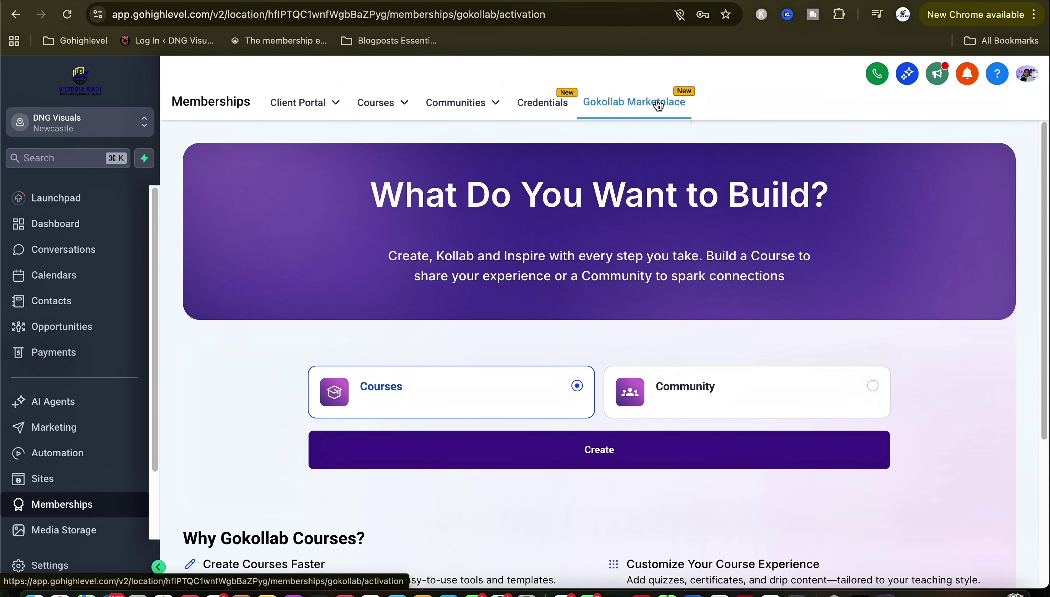
scroll(587, 289, "down", 5)
scroll(587, 291, "down", 2)
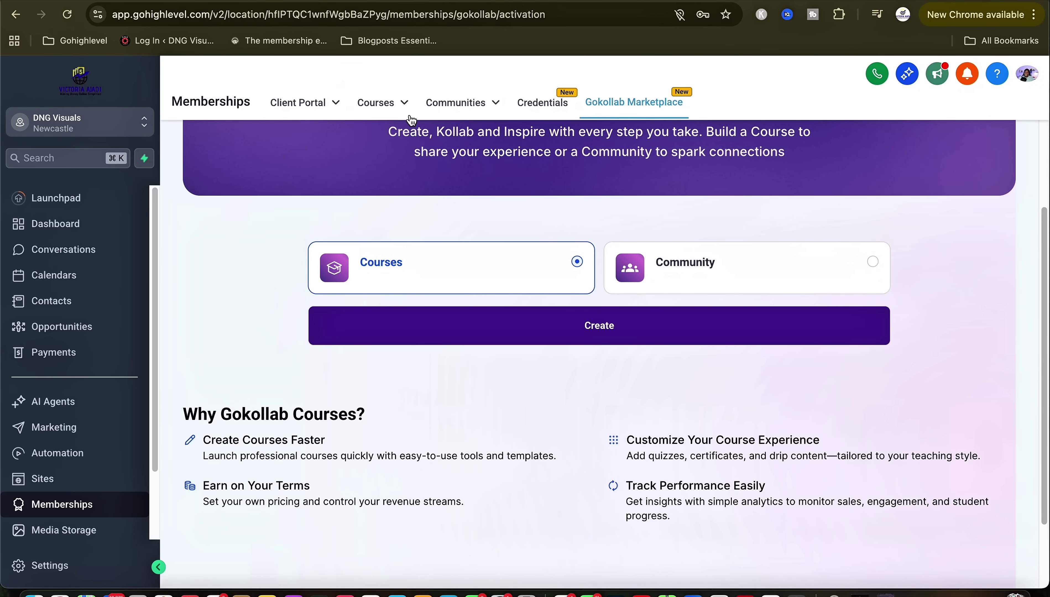
left_click(386, 104)
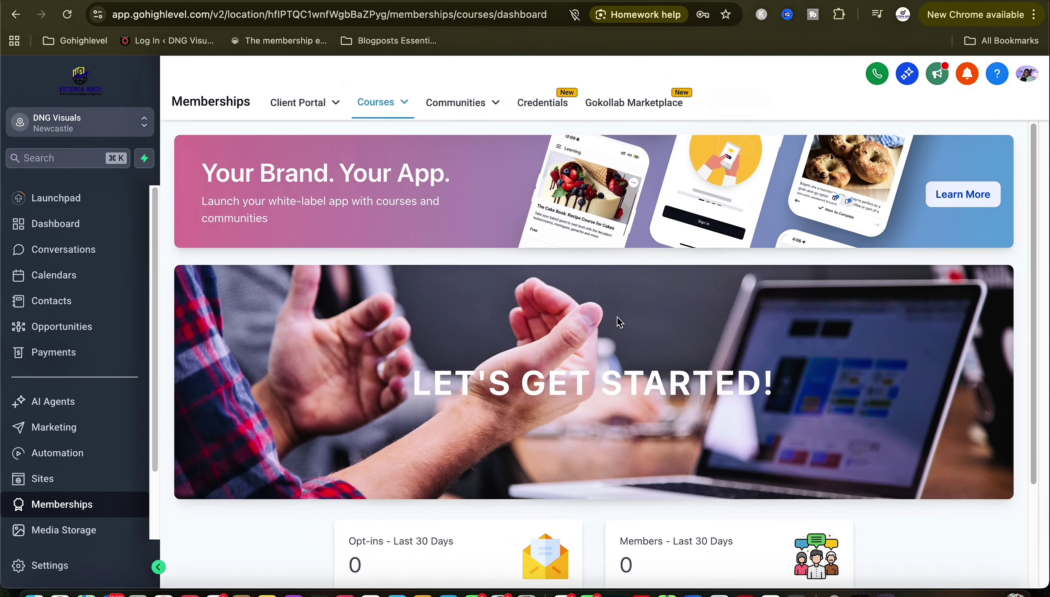
scroll(619, 320, "down", 3)
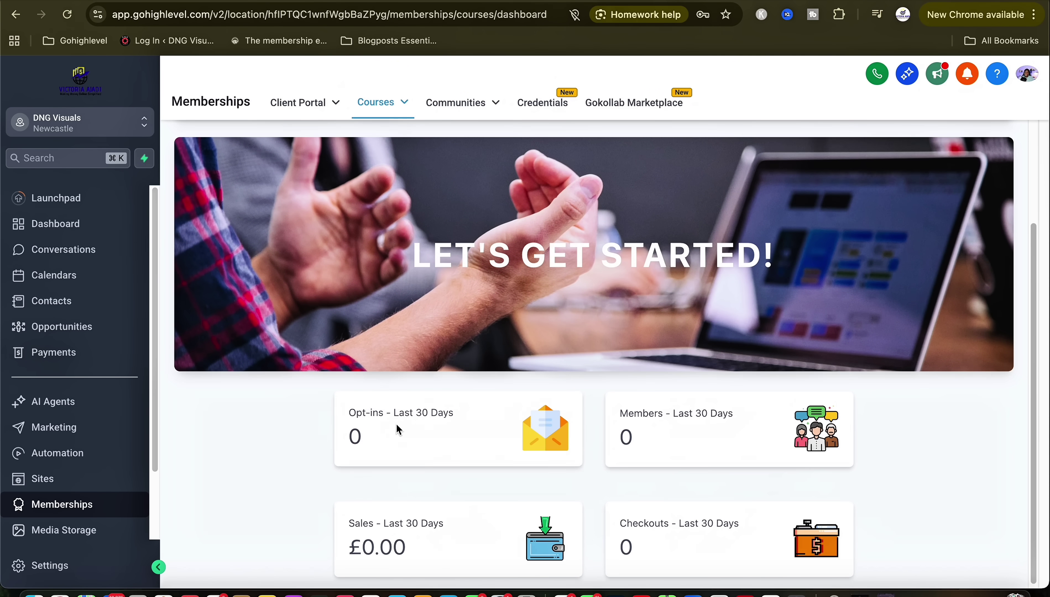
- View the Media Storage files and folders, and open the Reputation overview
left_click(74, 530)
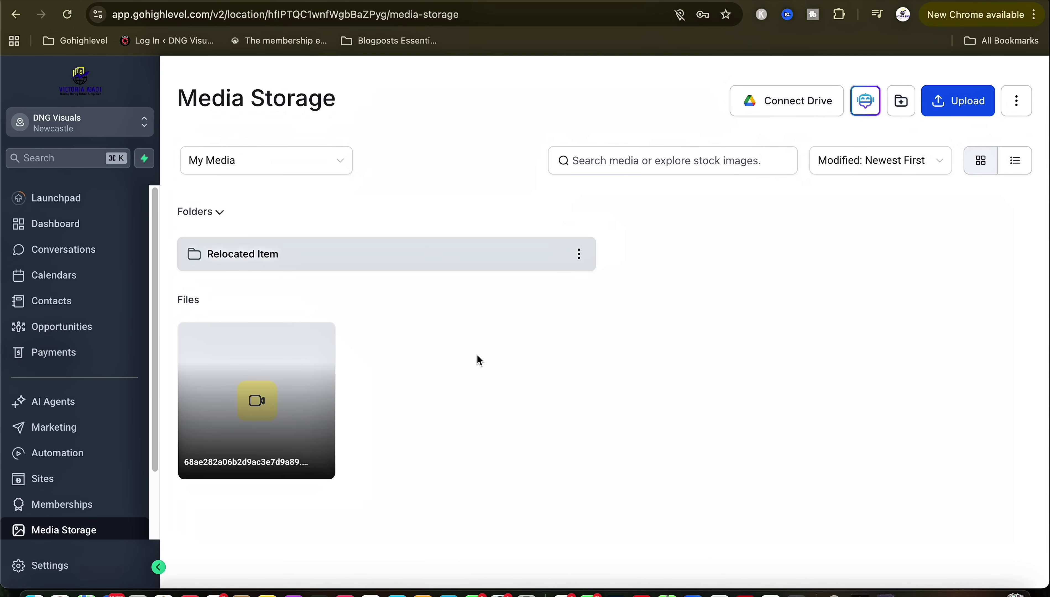
scroll(42, 358, "down", 2)
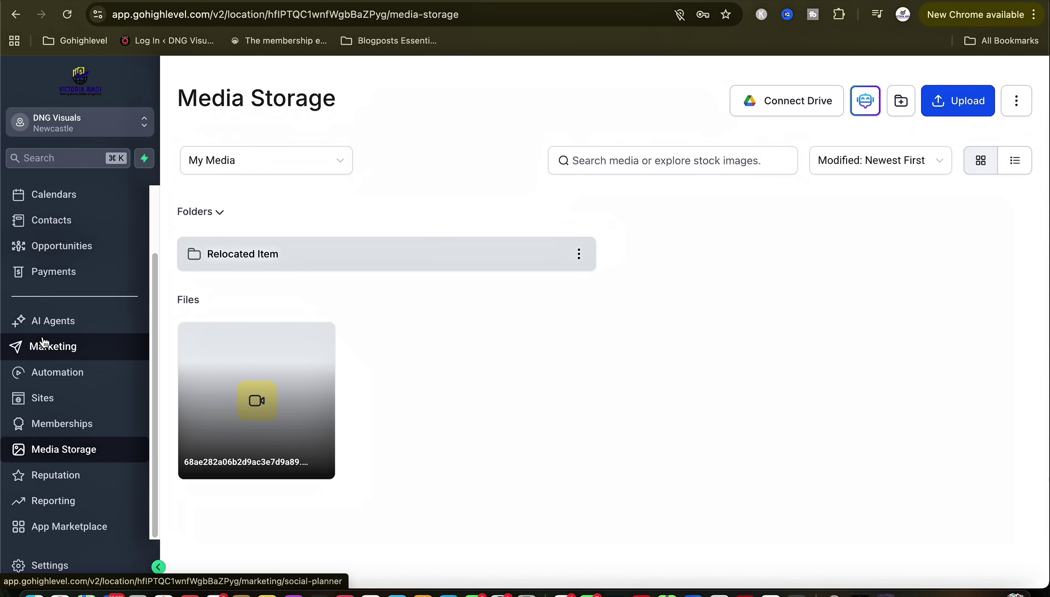
left_click(88, 475)
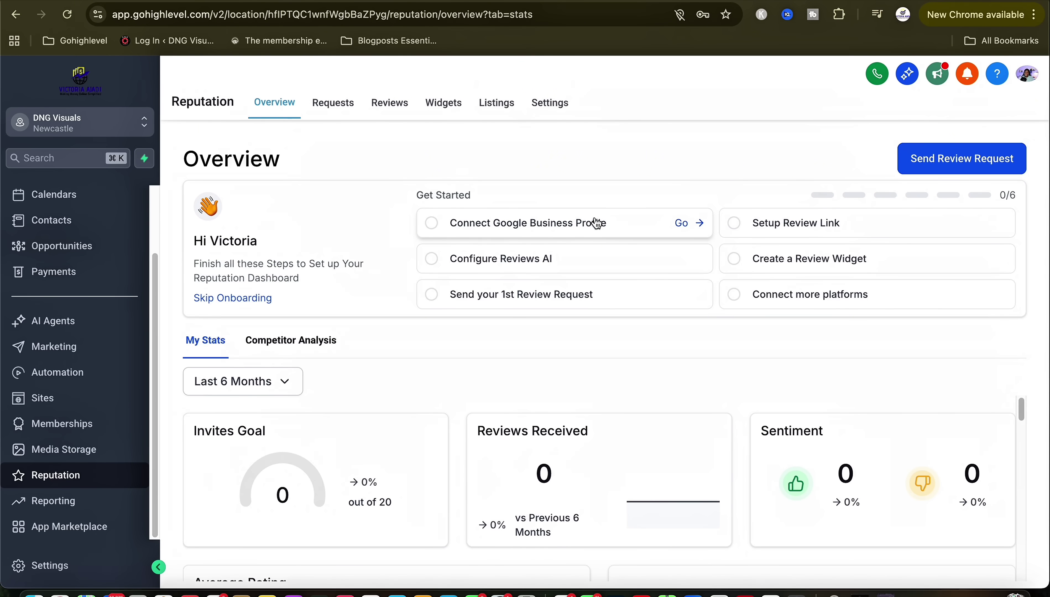
- Follow the Connect Google Business Profile onboarding task and review the third-party services available on the Integrations page
left_click(576, 221)
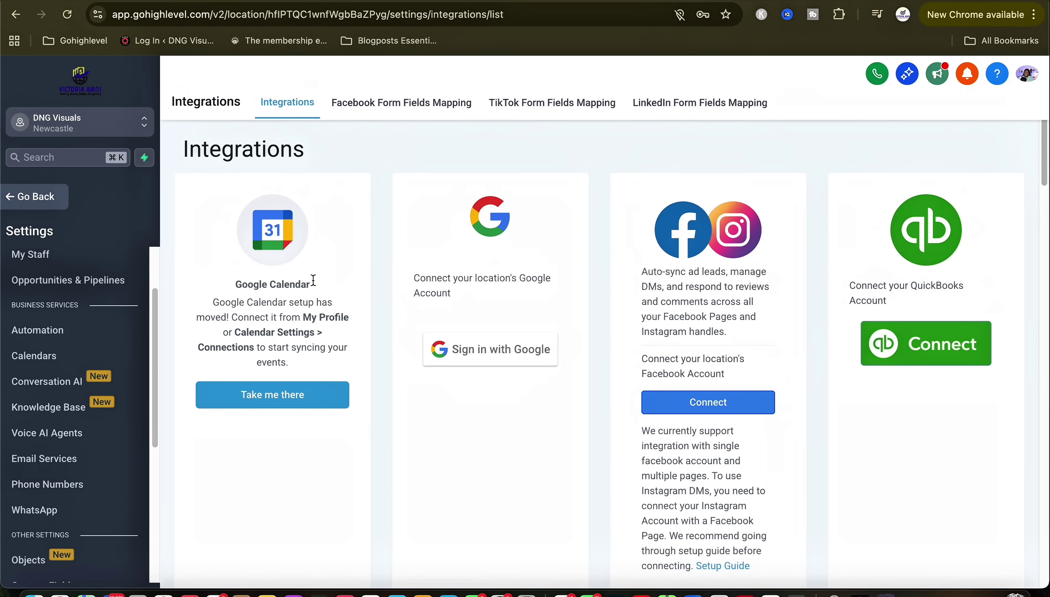
scroll(542, 375, "down", 10)
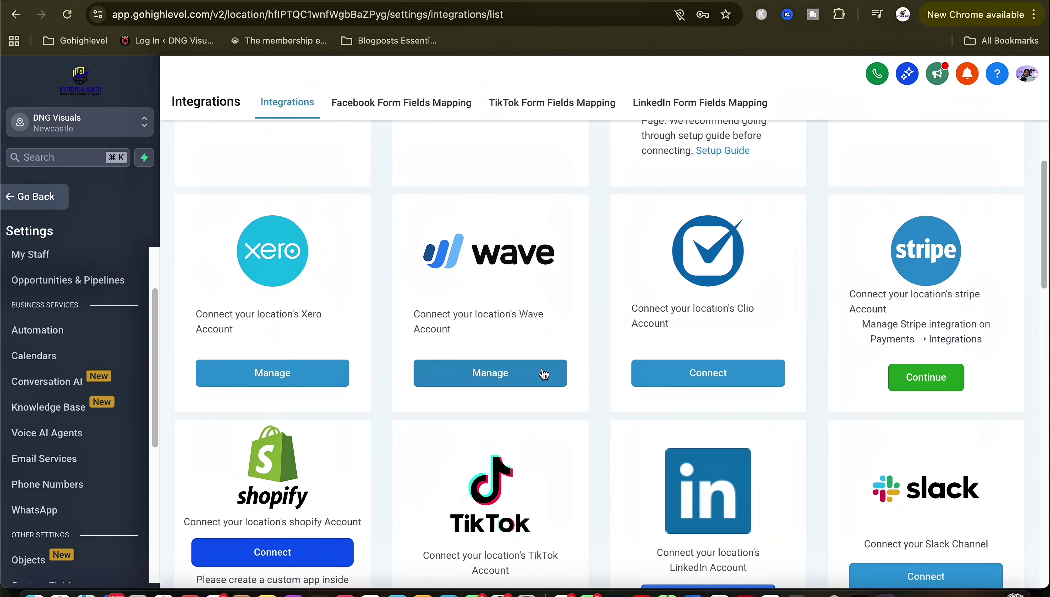
scroll(544, 374, "down", 3)
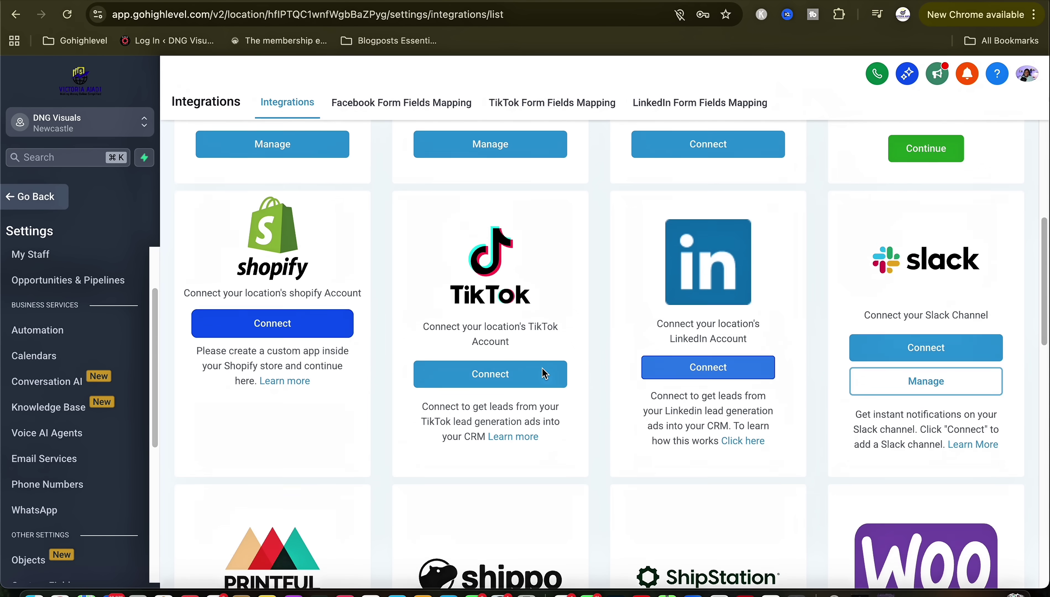
scroll(543, 374, "down", 8)
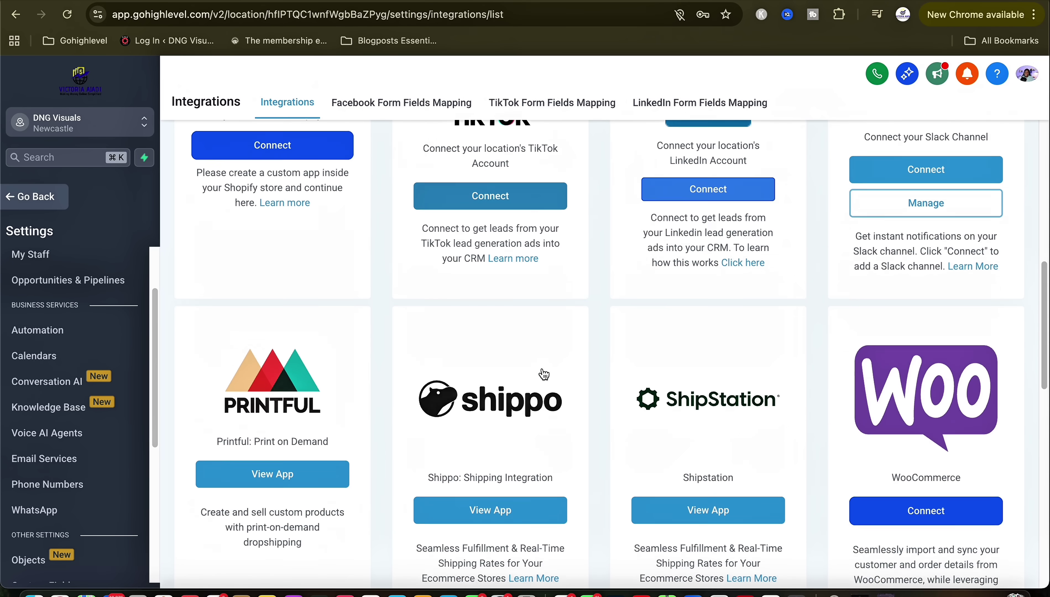
scroll(543, 374, "up", 10)
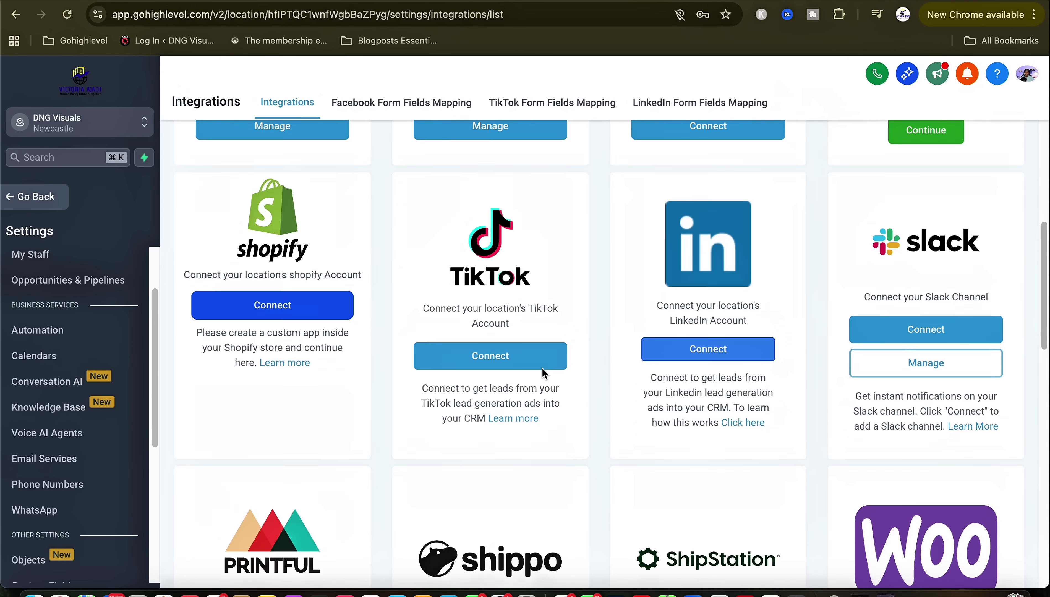
scroll(544, 372, "up", 20)
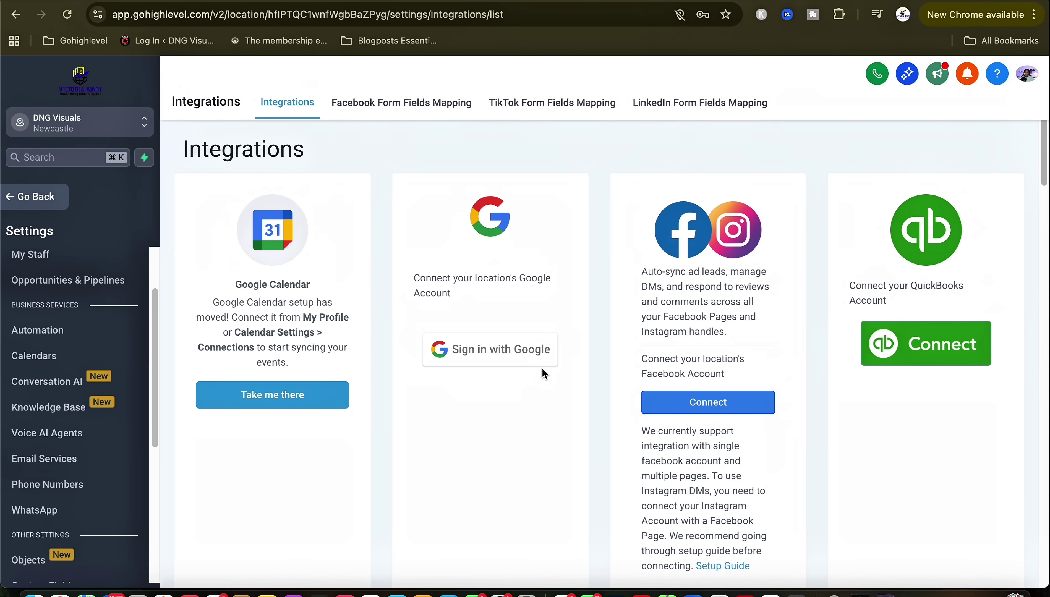
- Open the Calendars settings and review the list of appointment and video service calendars
left_click(34, 355)
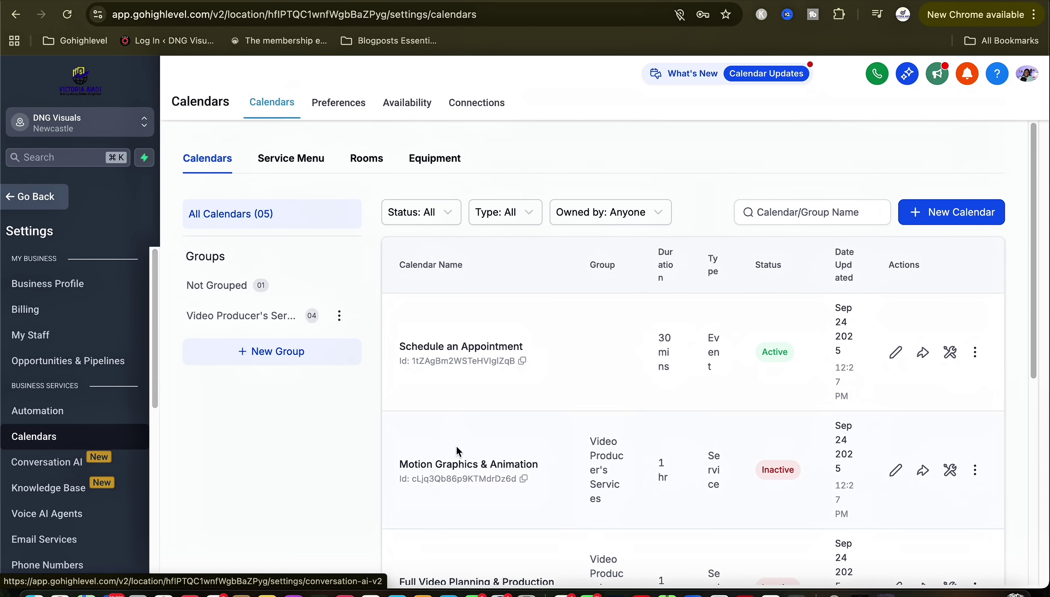
scroll(763, 399, "down", 8)
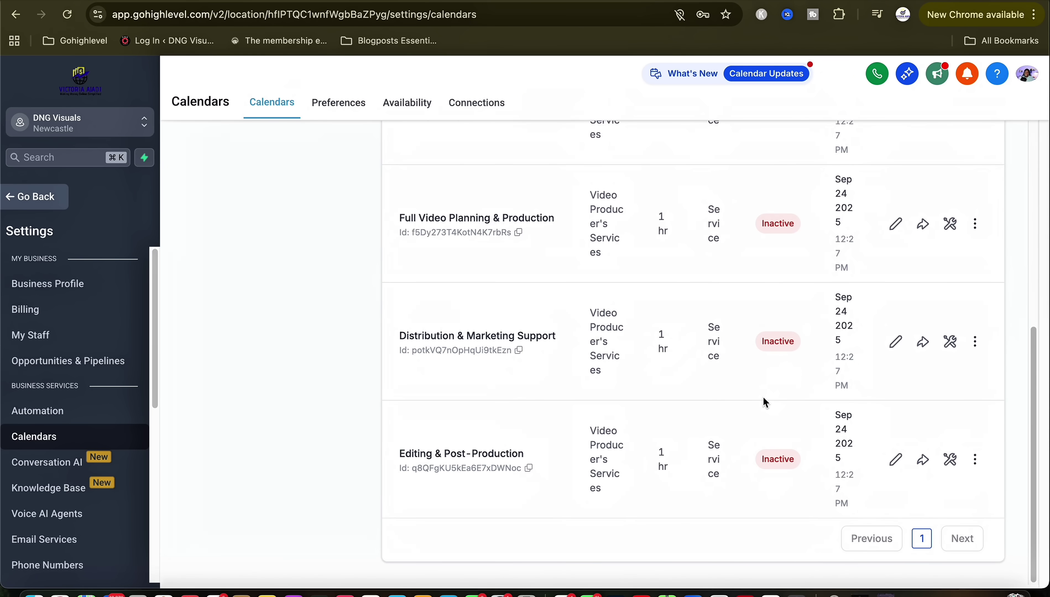
scroll(763, 396, "up", 8)
- View the Conversation AI, Knowledge Base and Voice AI Agents settings
left_click(49, 471)
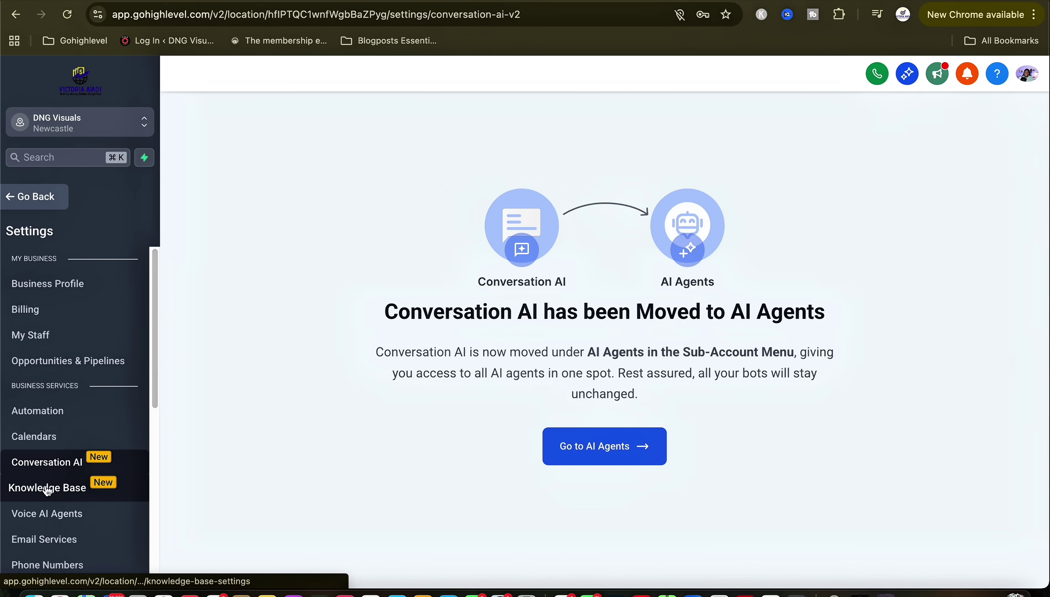
left_click(48, 489)
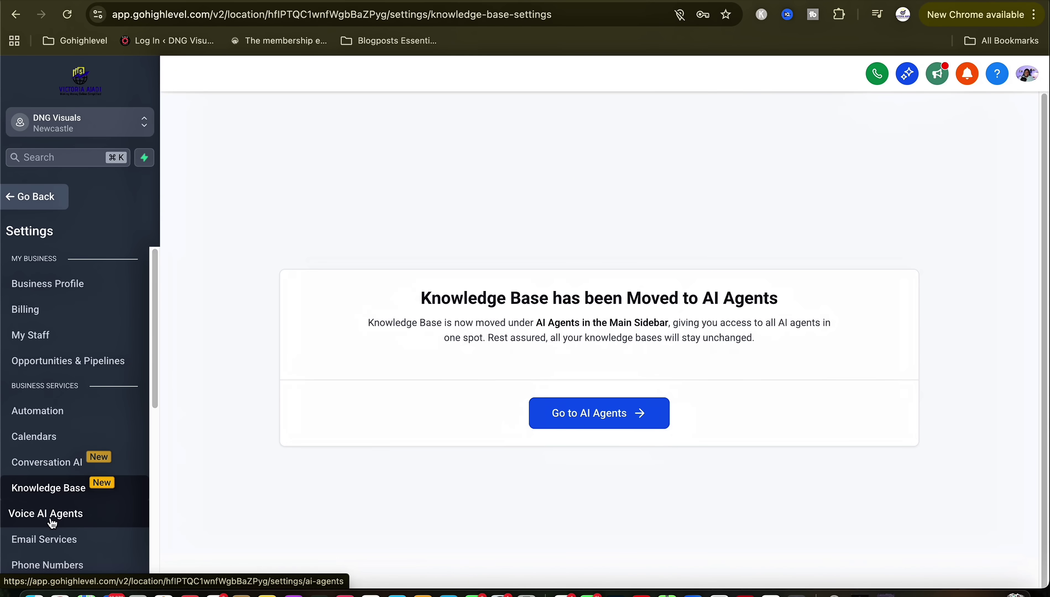
left_click(53, 521)
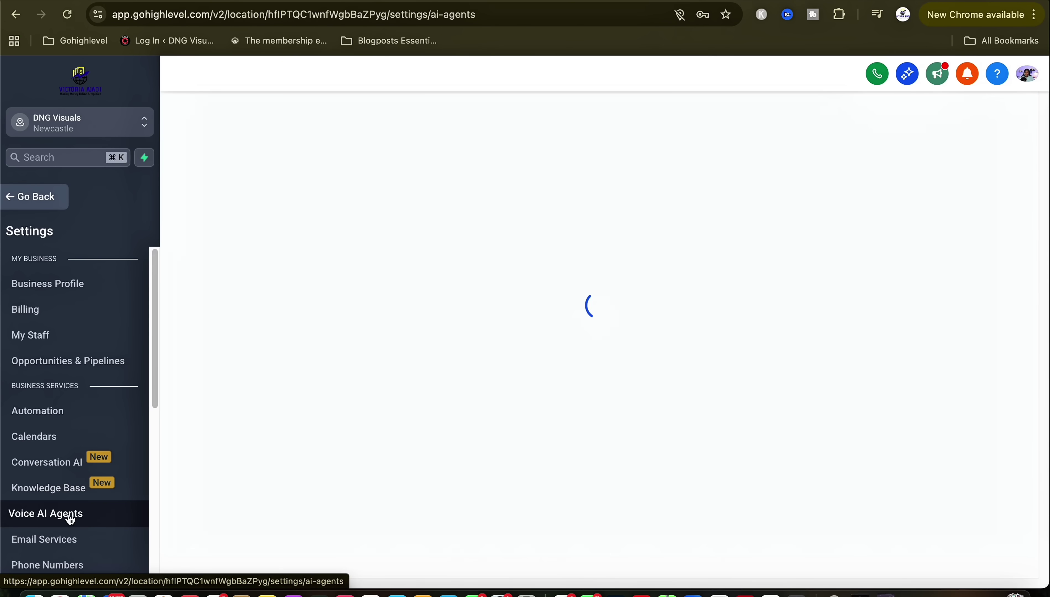
scroll(78, 508, "down", 1)
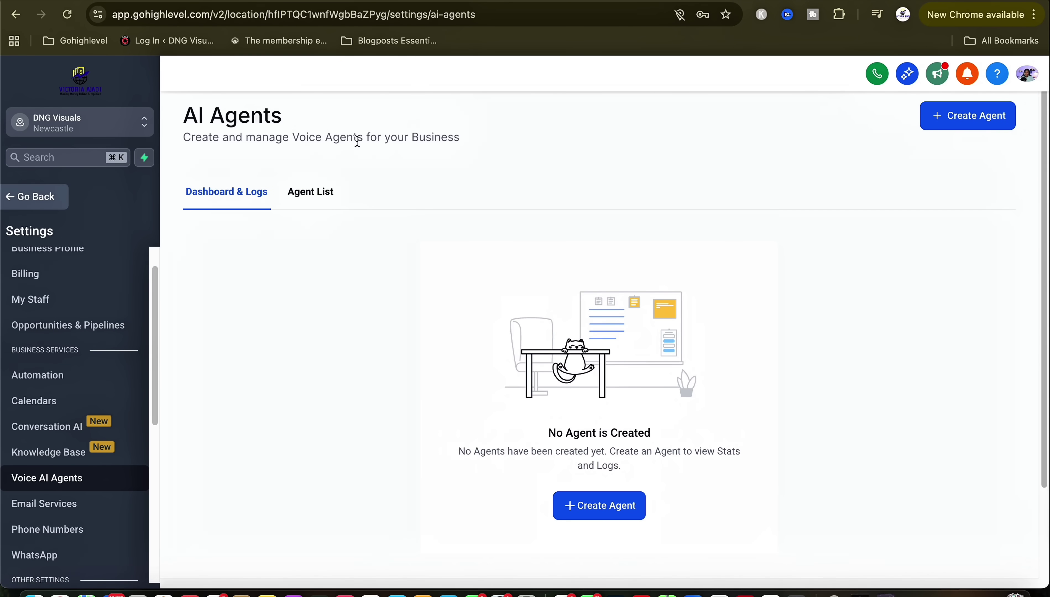
- Start creating a voice AI agent from the marketplace, browse the available agent templates, and close the marketplace without installing one
left_click(959, 122)
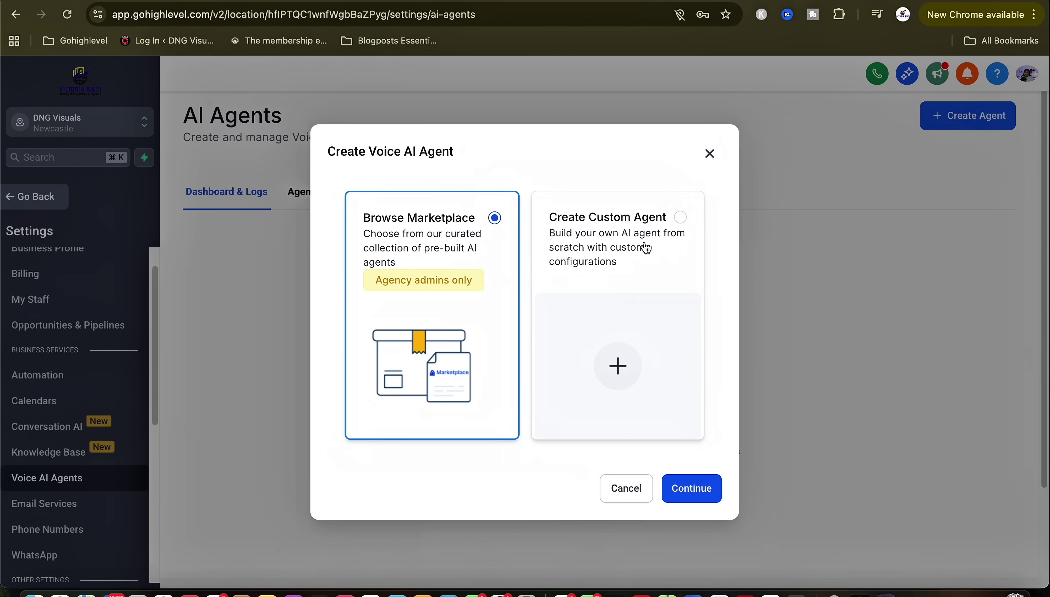
left_click(683, 489)
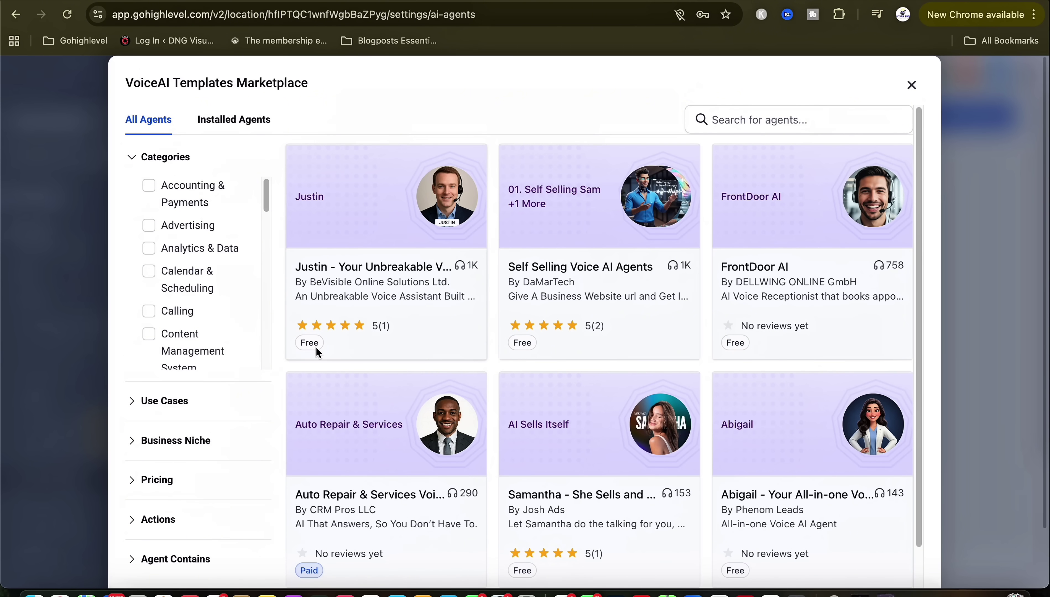
scroll(750, 504, "down", 3)
scroll(750, 504, "down", 2)
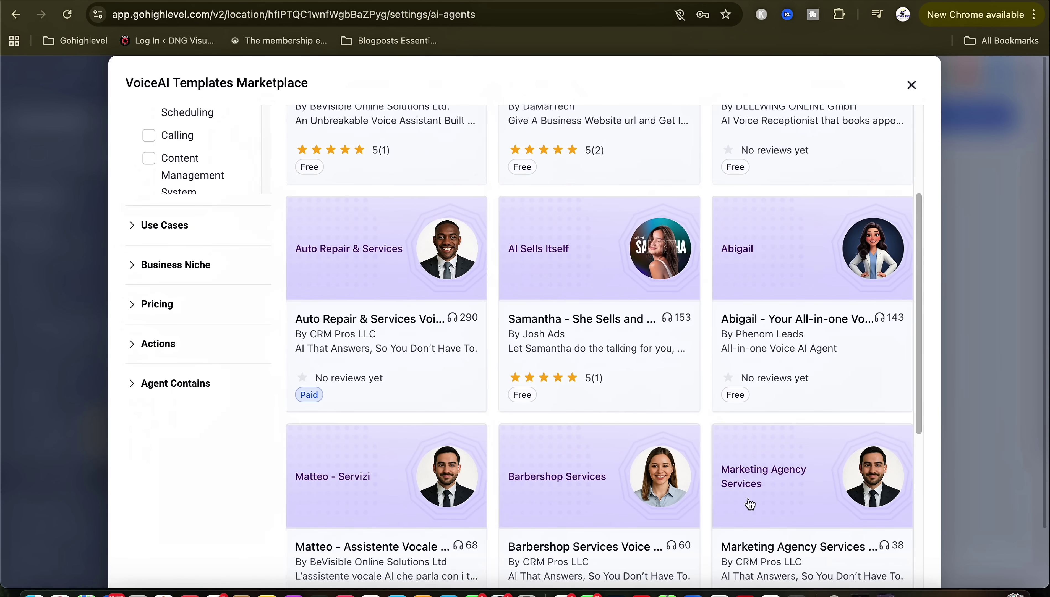
scroll(750, 503, "up", 5)
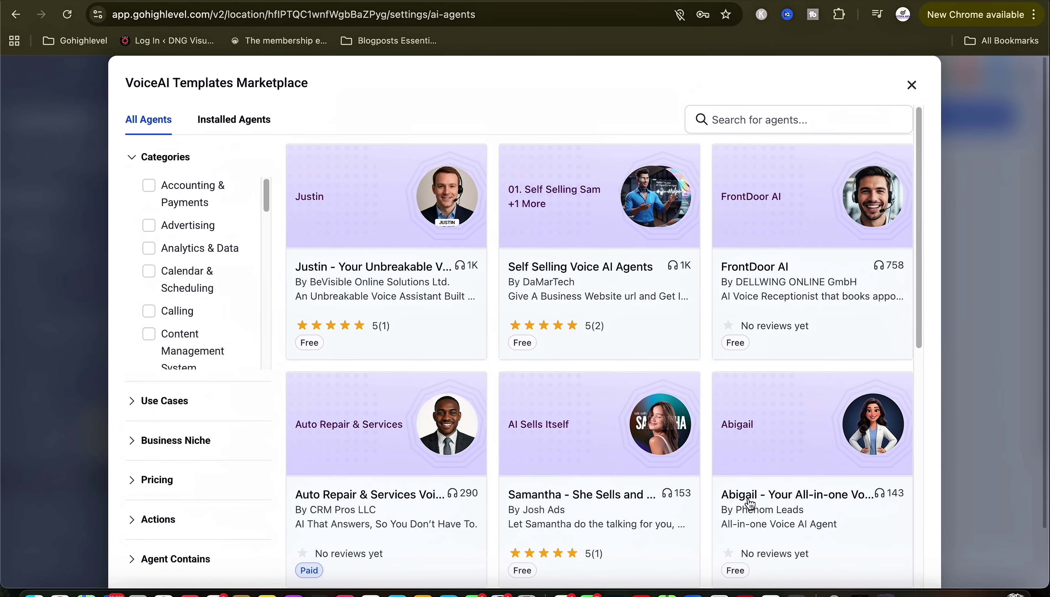
left_click(912, 87)
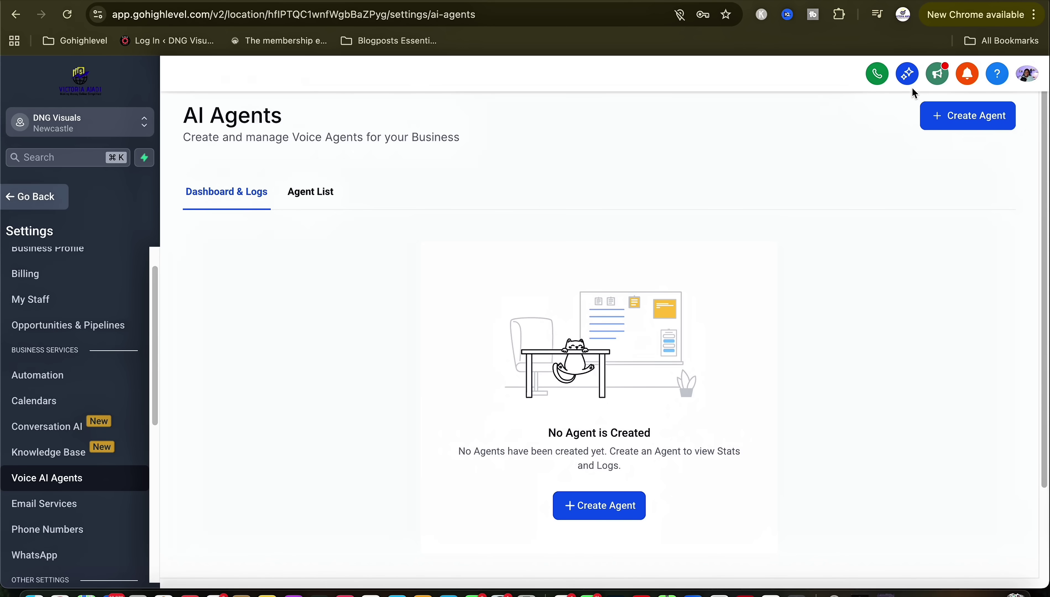
- Open the dedicated domain setup from Email Services, view the Add new domain form, and return to Dedicated Domains without adding one
left_click(58, 511)
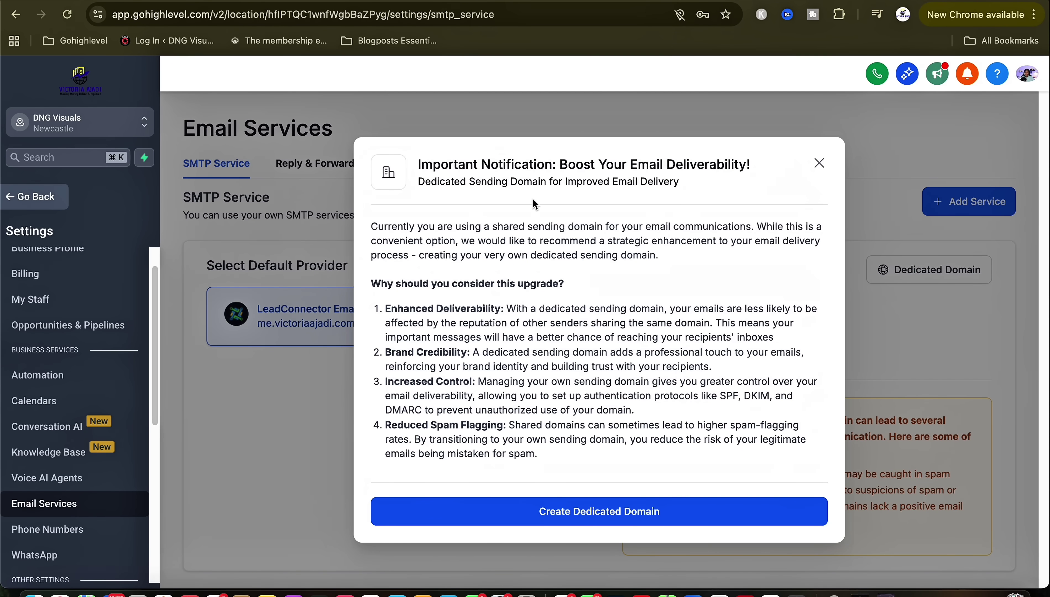
left_click(600, 523)
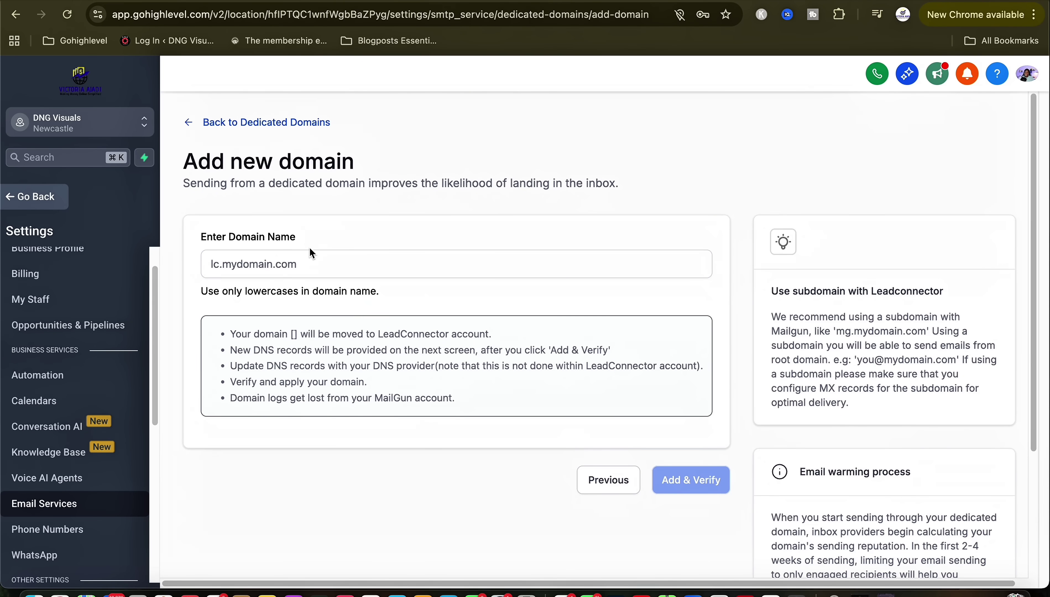
scroll(506, 409, "down", 1)
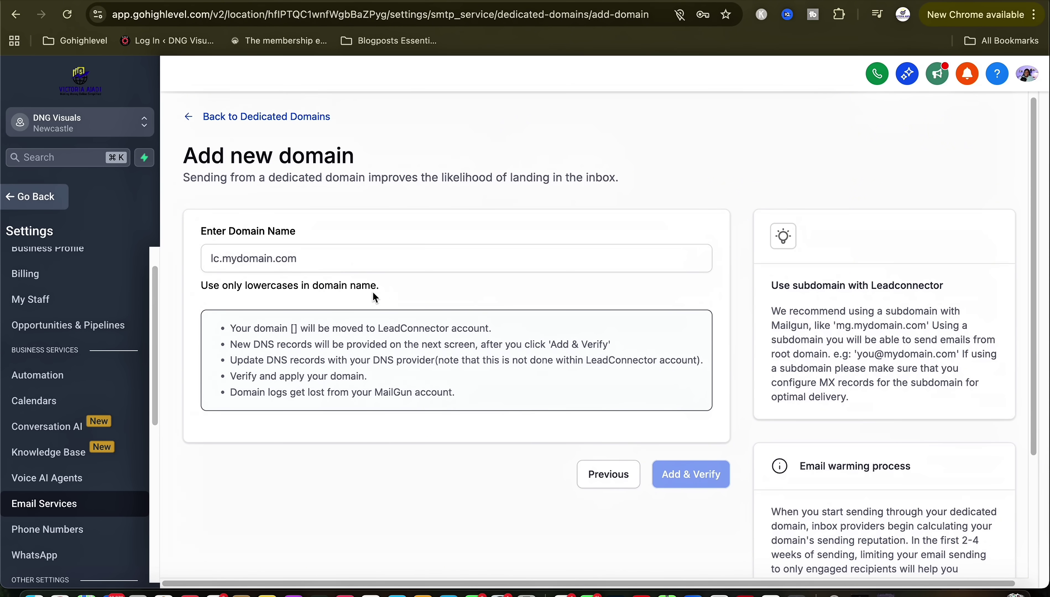
left_click(328, 258)
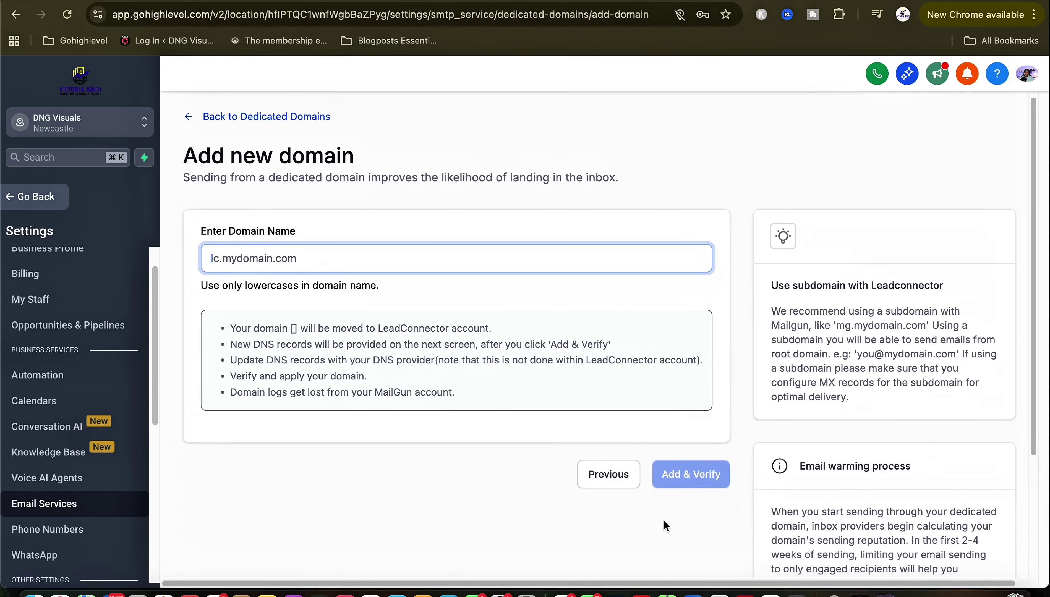
left_click(195, 123)
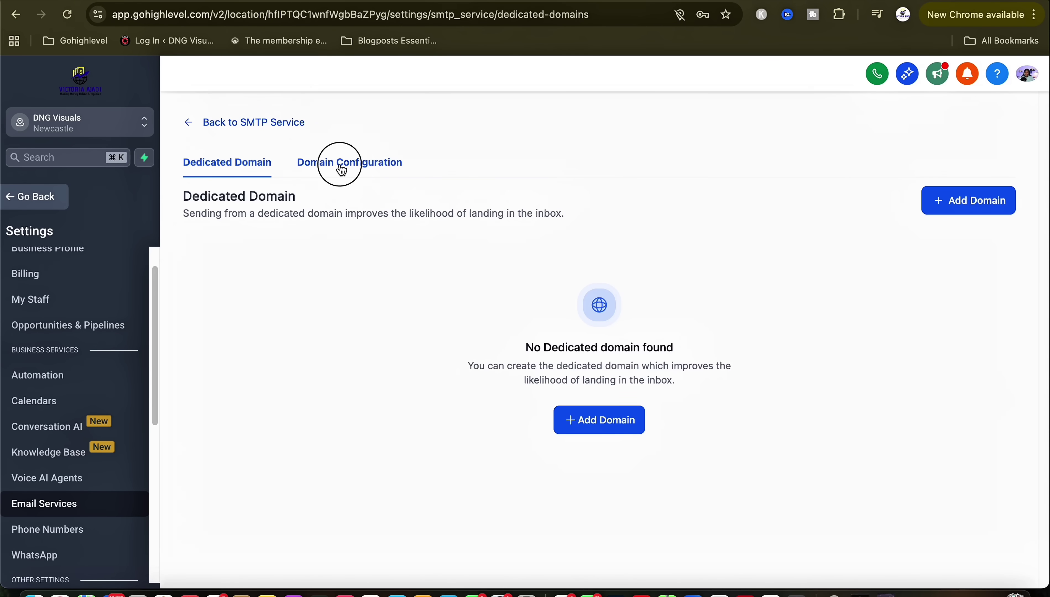
- Open the phone system settings from Phone Numbers and view the link option for the DNG Visuals sub-account marked for deletion
left_click(62, 530)
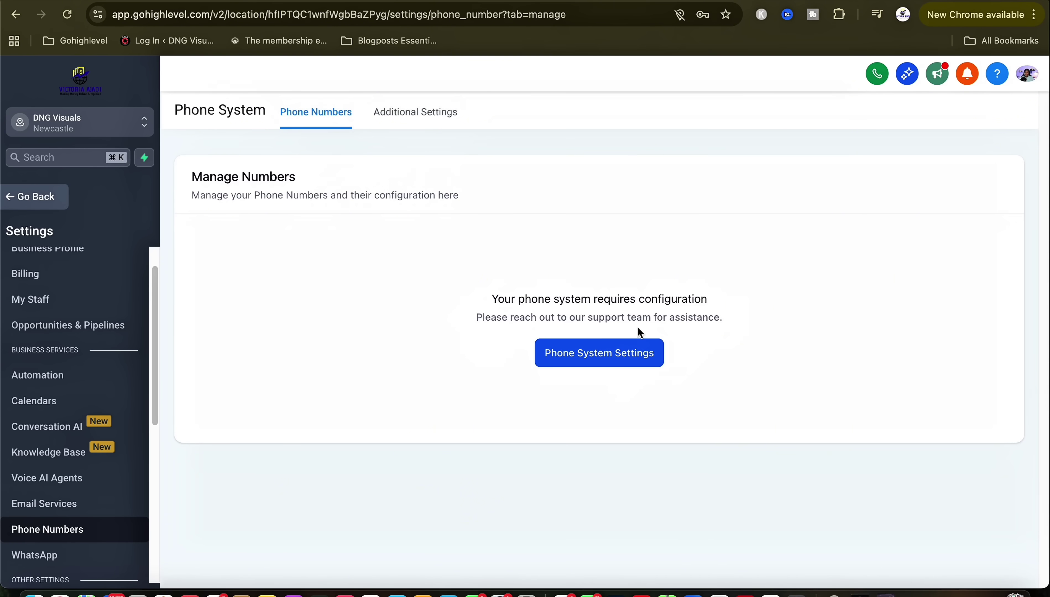
left_click(583, 359)
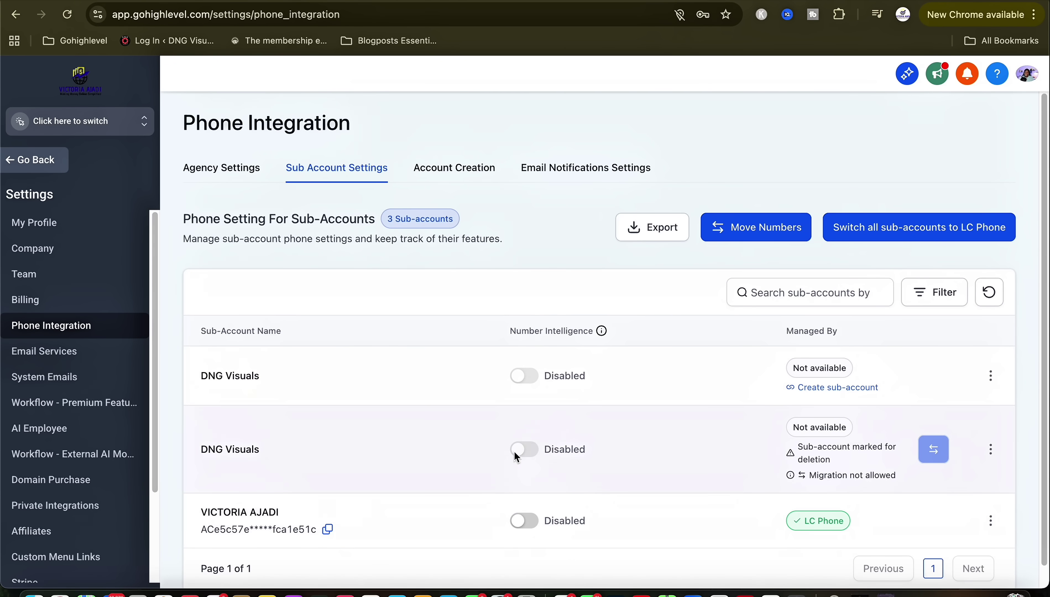
scroll(594, 445, "down", 1)
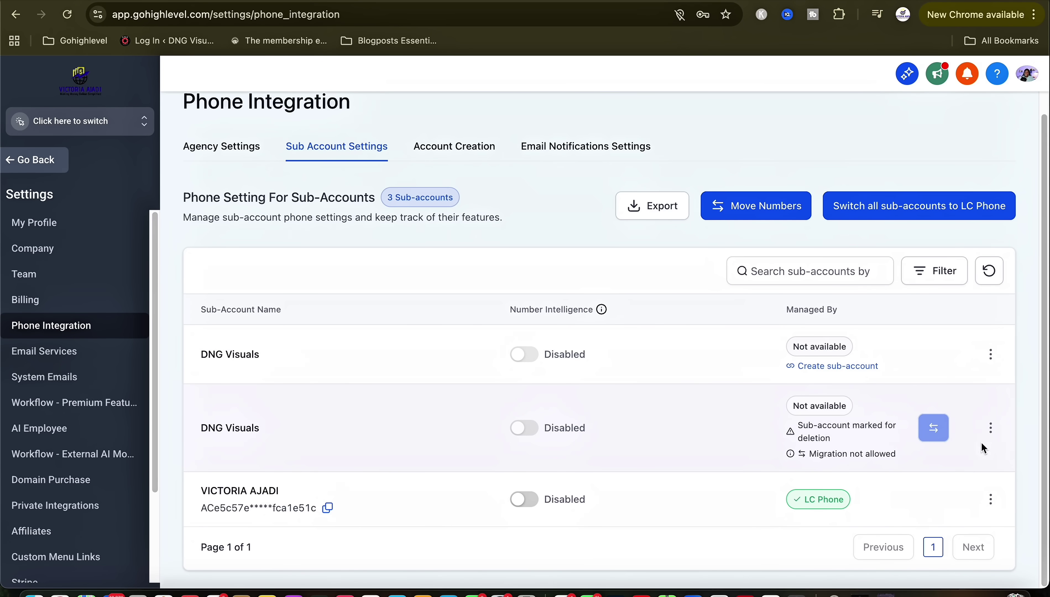
left_click(990, 428)
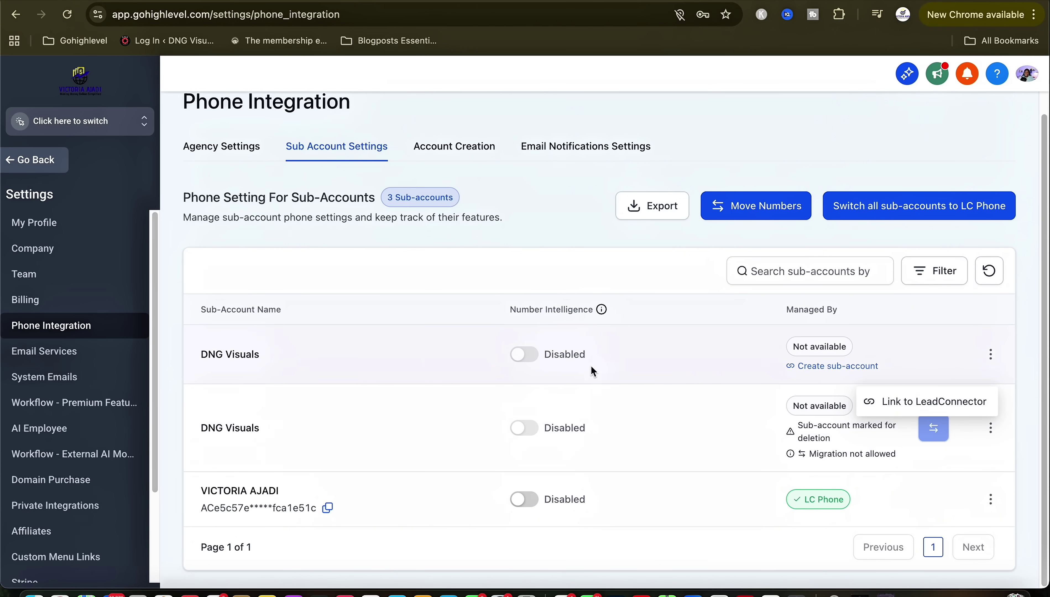
mouse_move(536, 361)
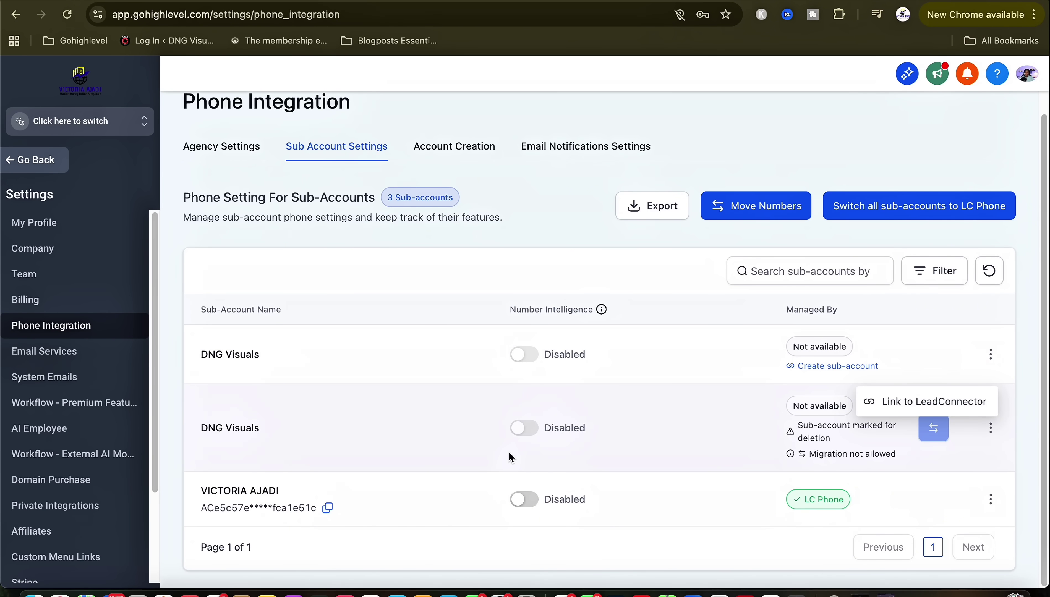
- View the Account Creation defaults and the Email Notifications Settings of Phone Integration
scroll(620, 449, "up", 1)
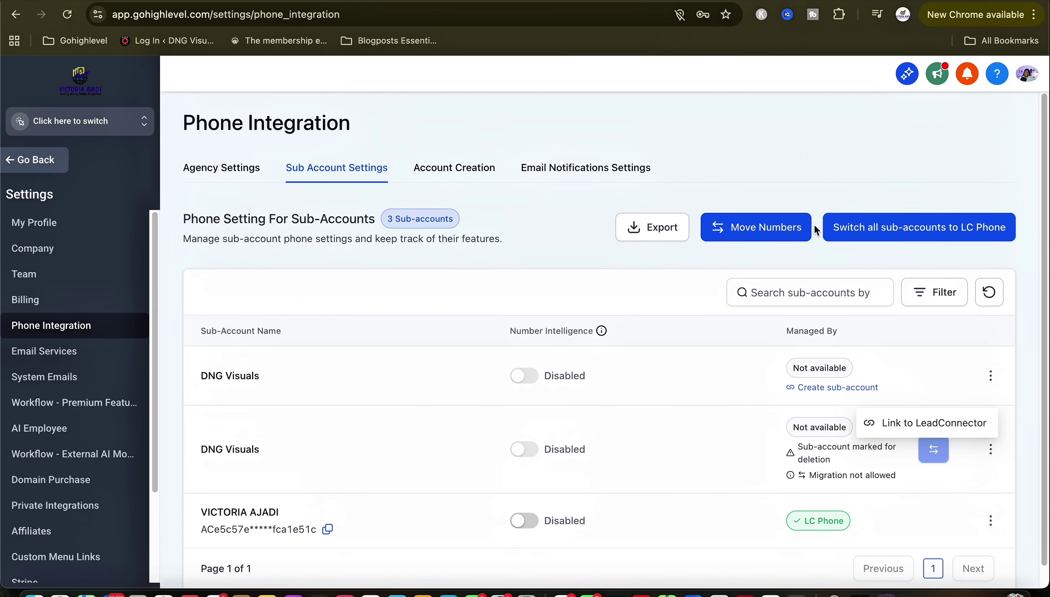
left_click(460, 172)
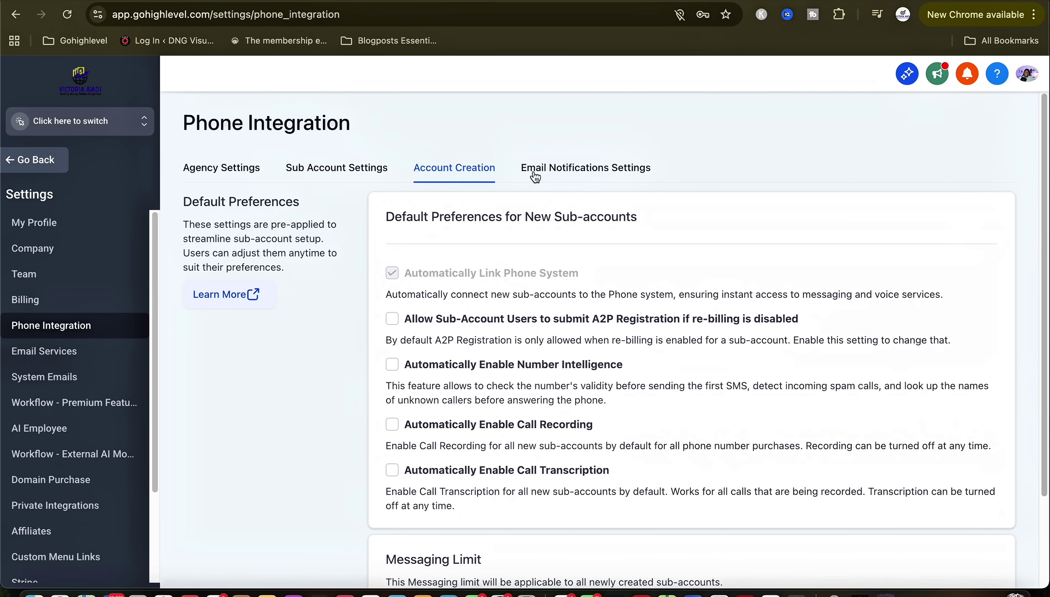
left_click(583, 168)
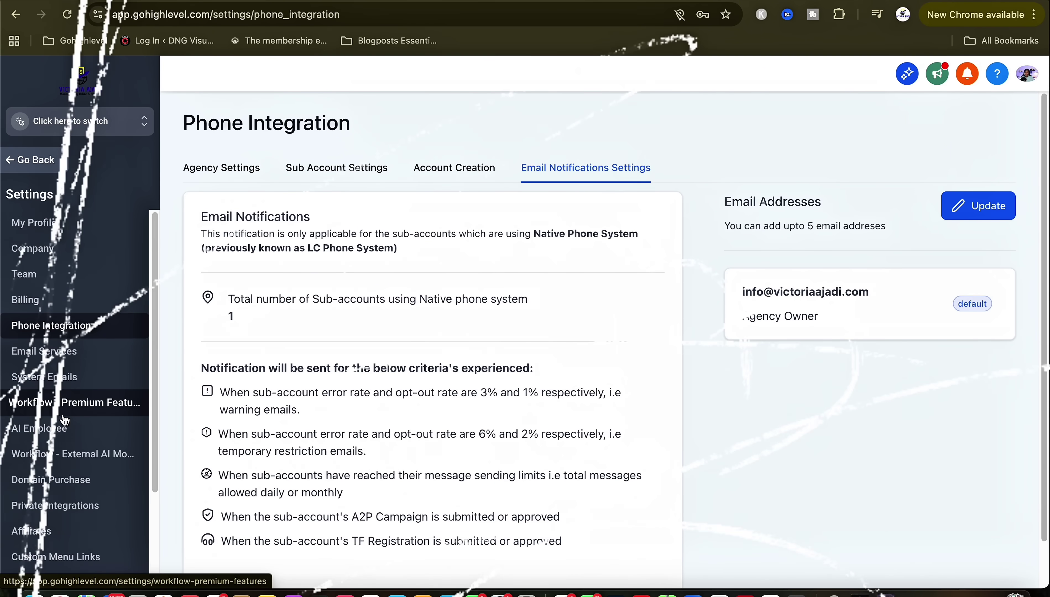